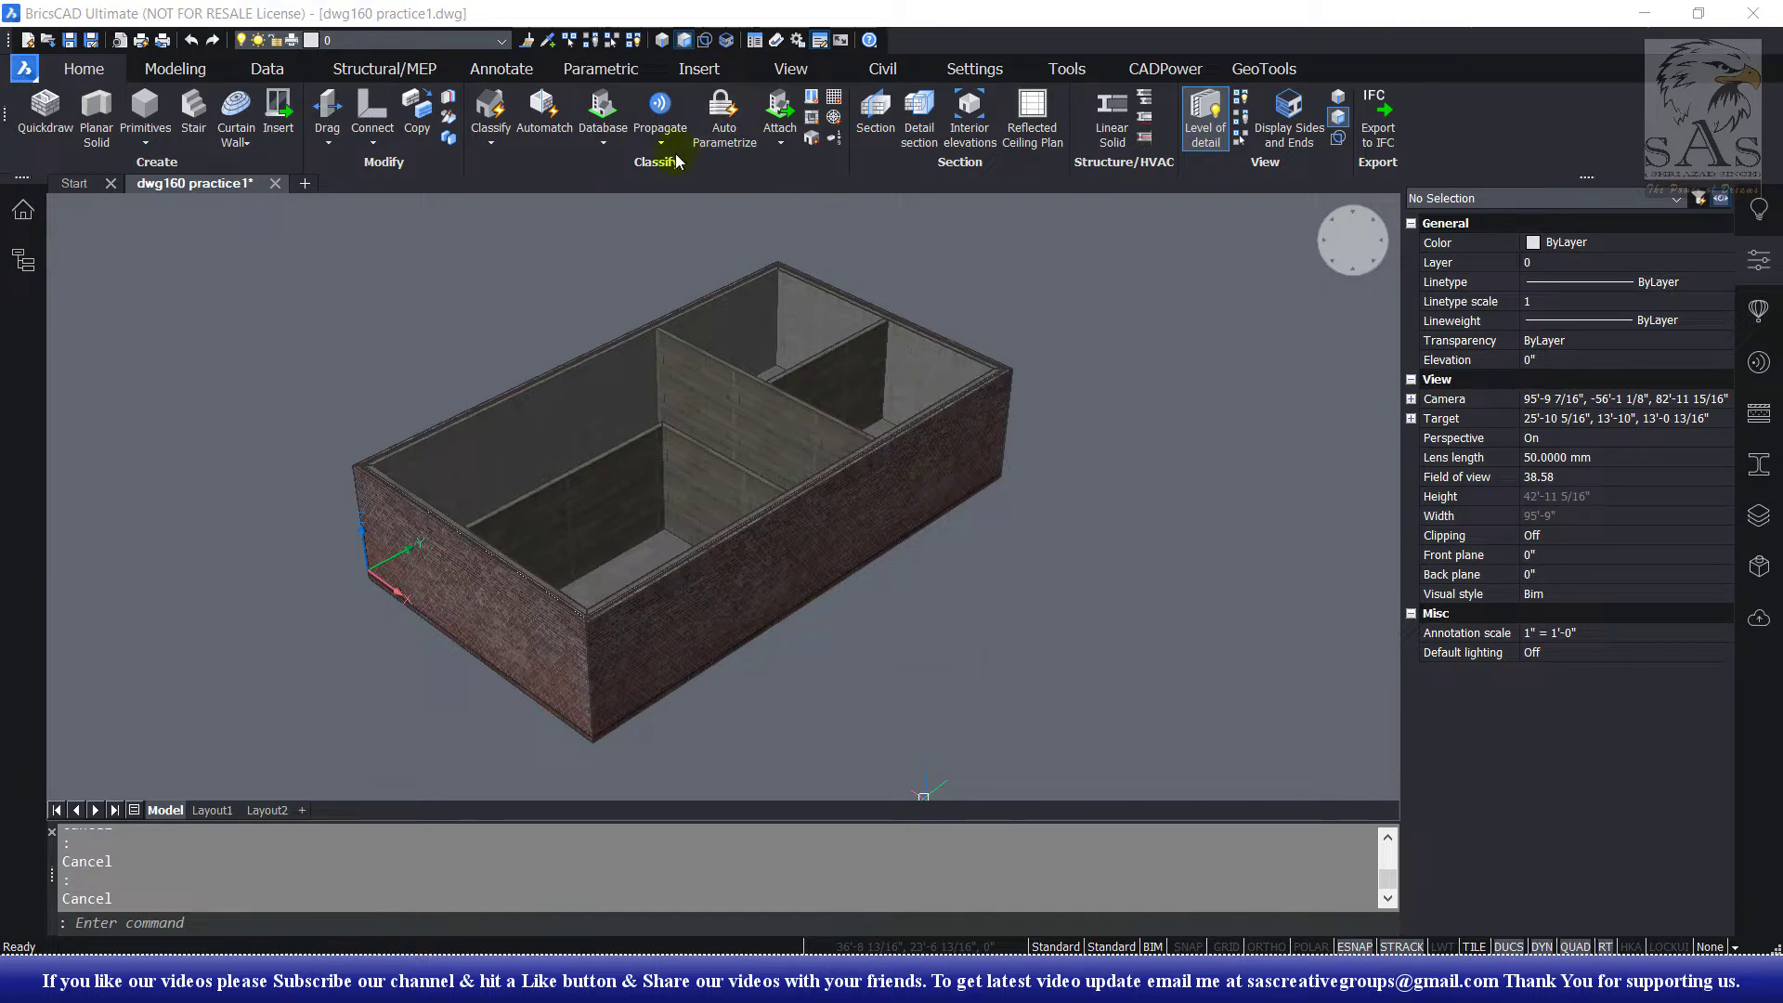
Cut a BIM section along the front wall, accepting the default section distance
{"action": "left_click", "coordinate": [648, 149]}
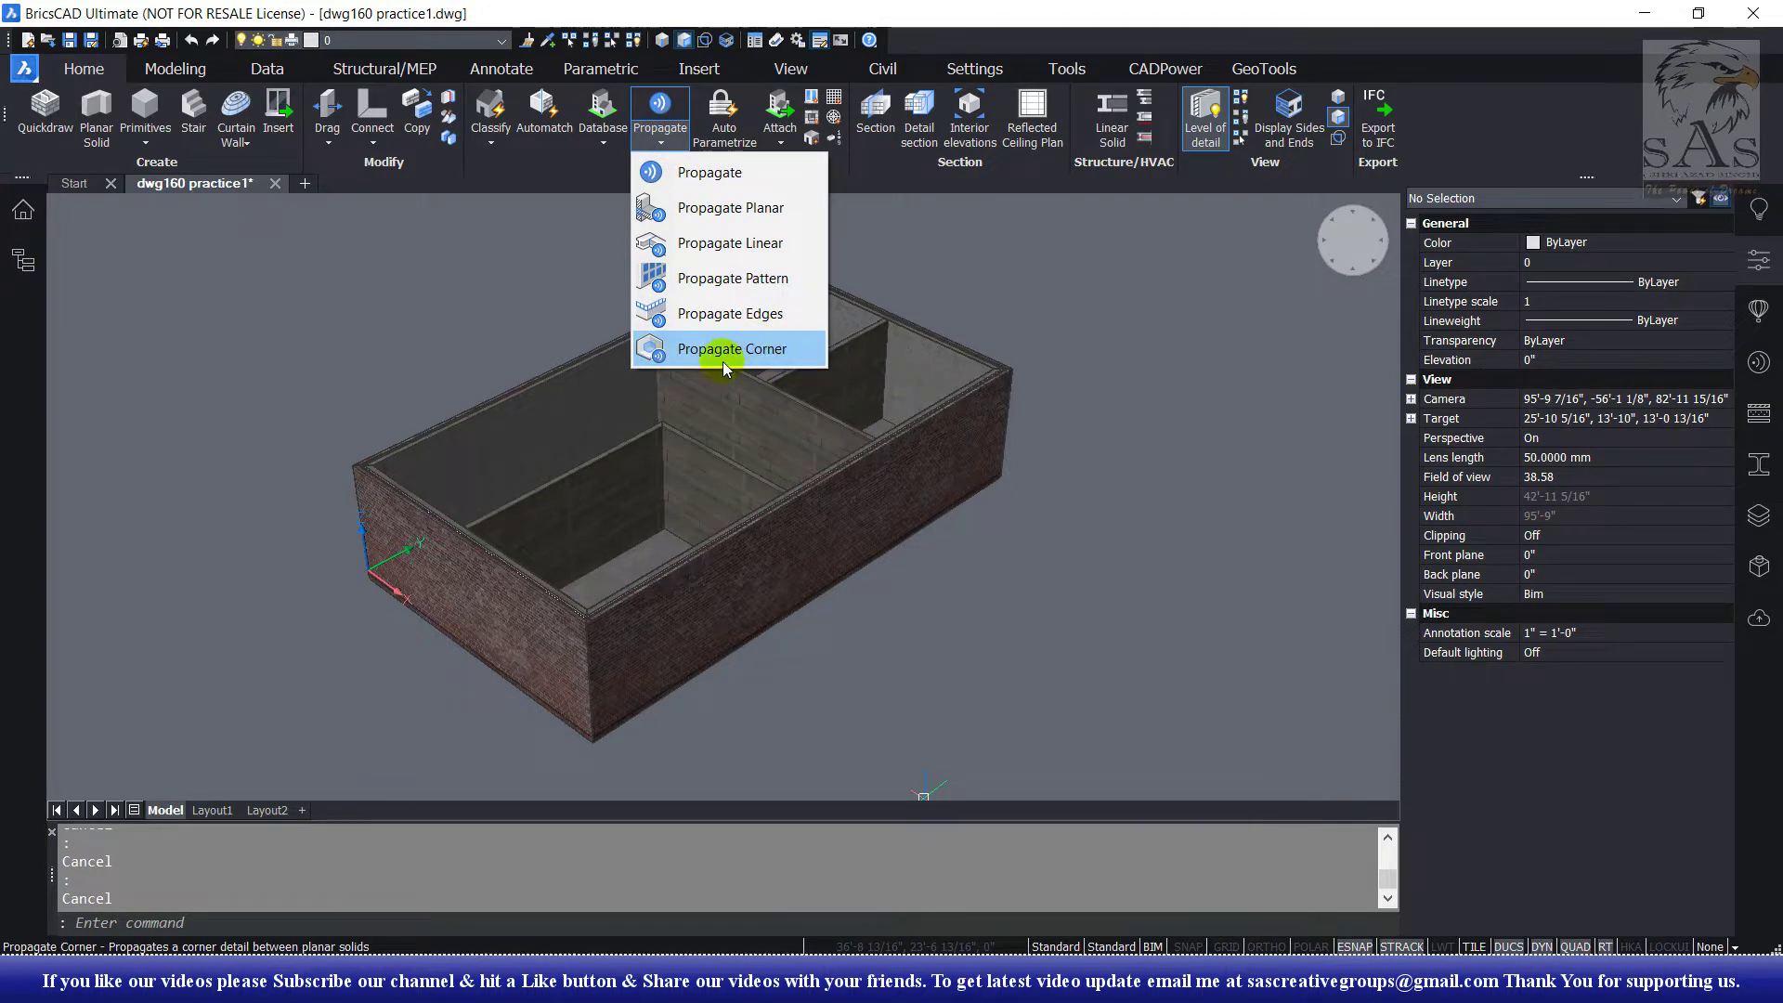
{"action": "left_click", "coordinate": [557, 190]}
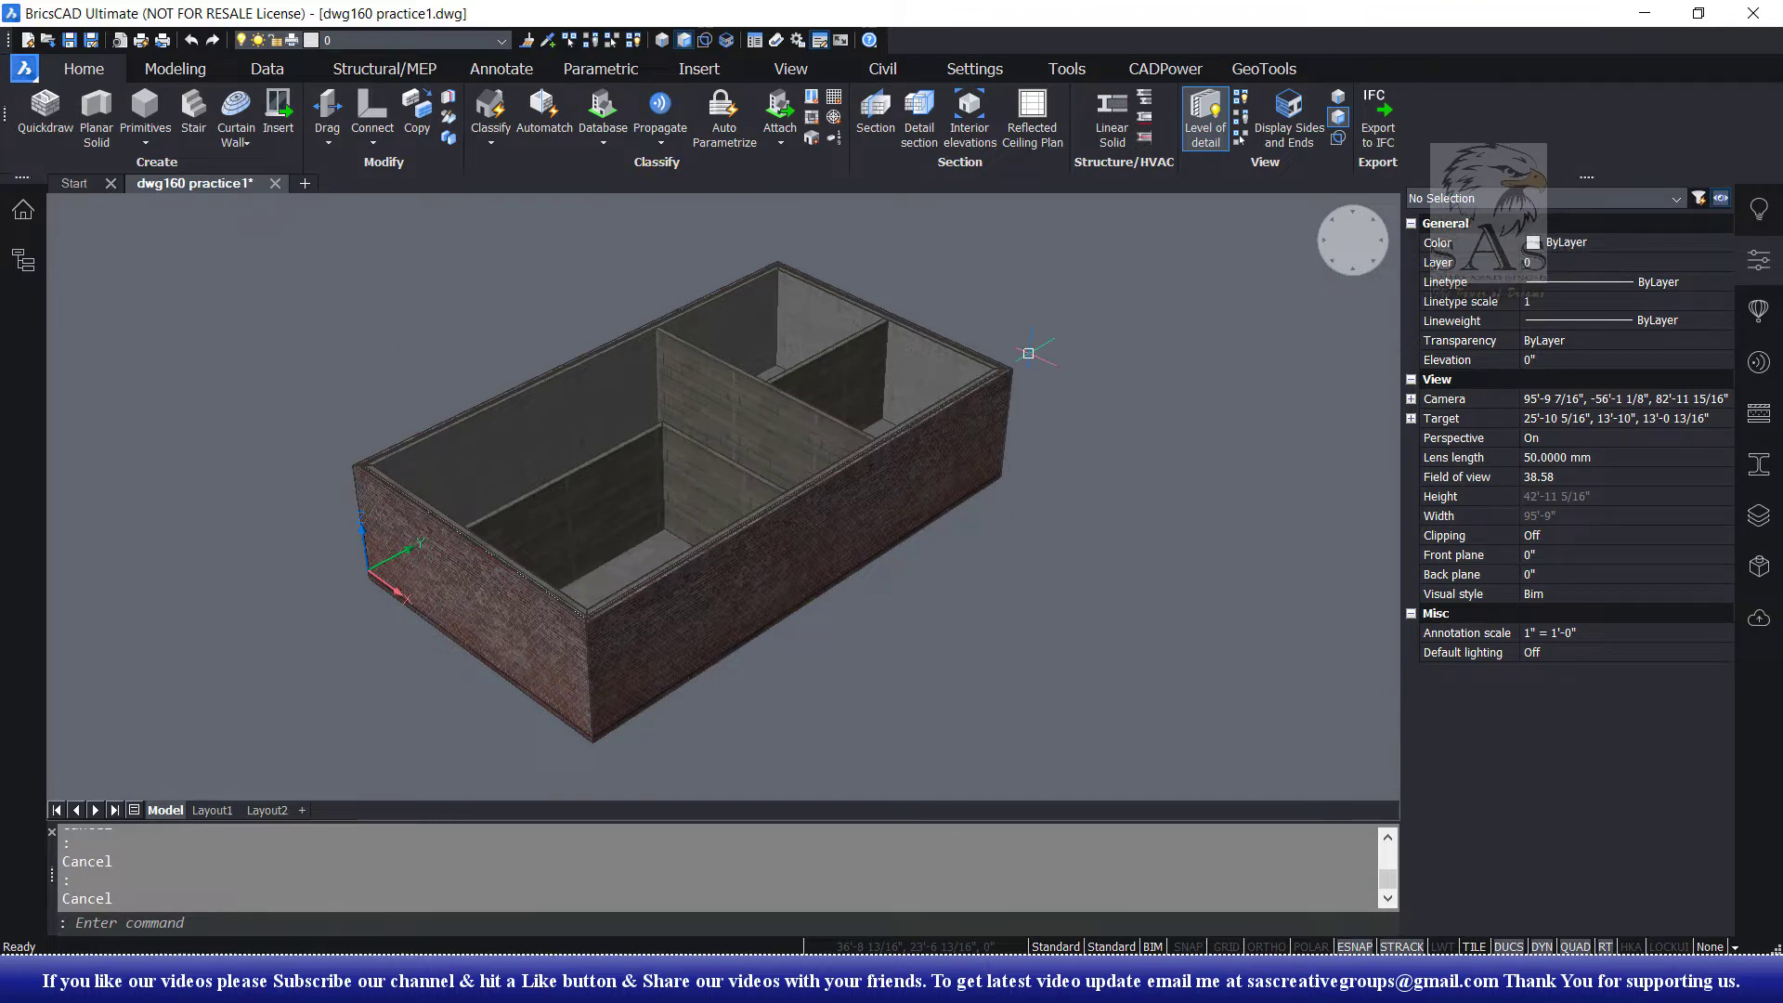
{"action": "left_click", "coordinate": [875, 109]}
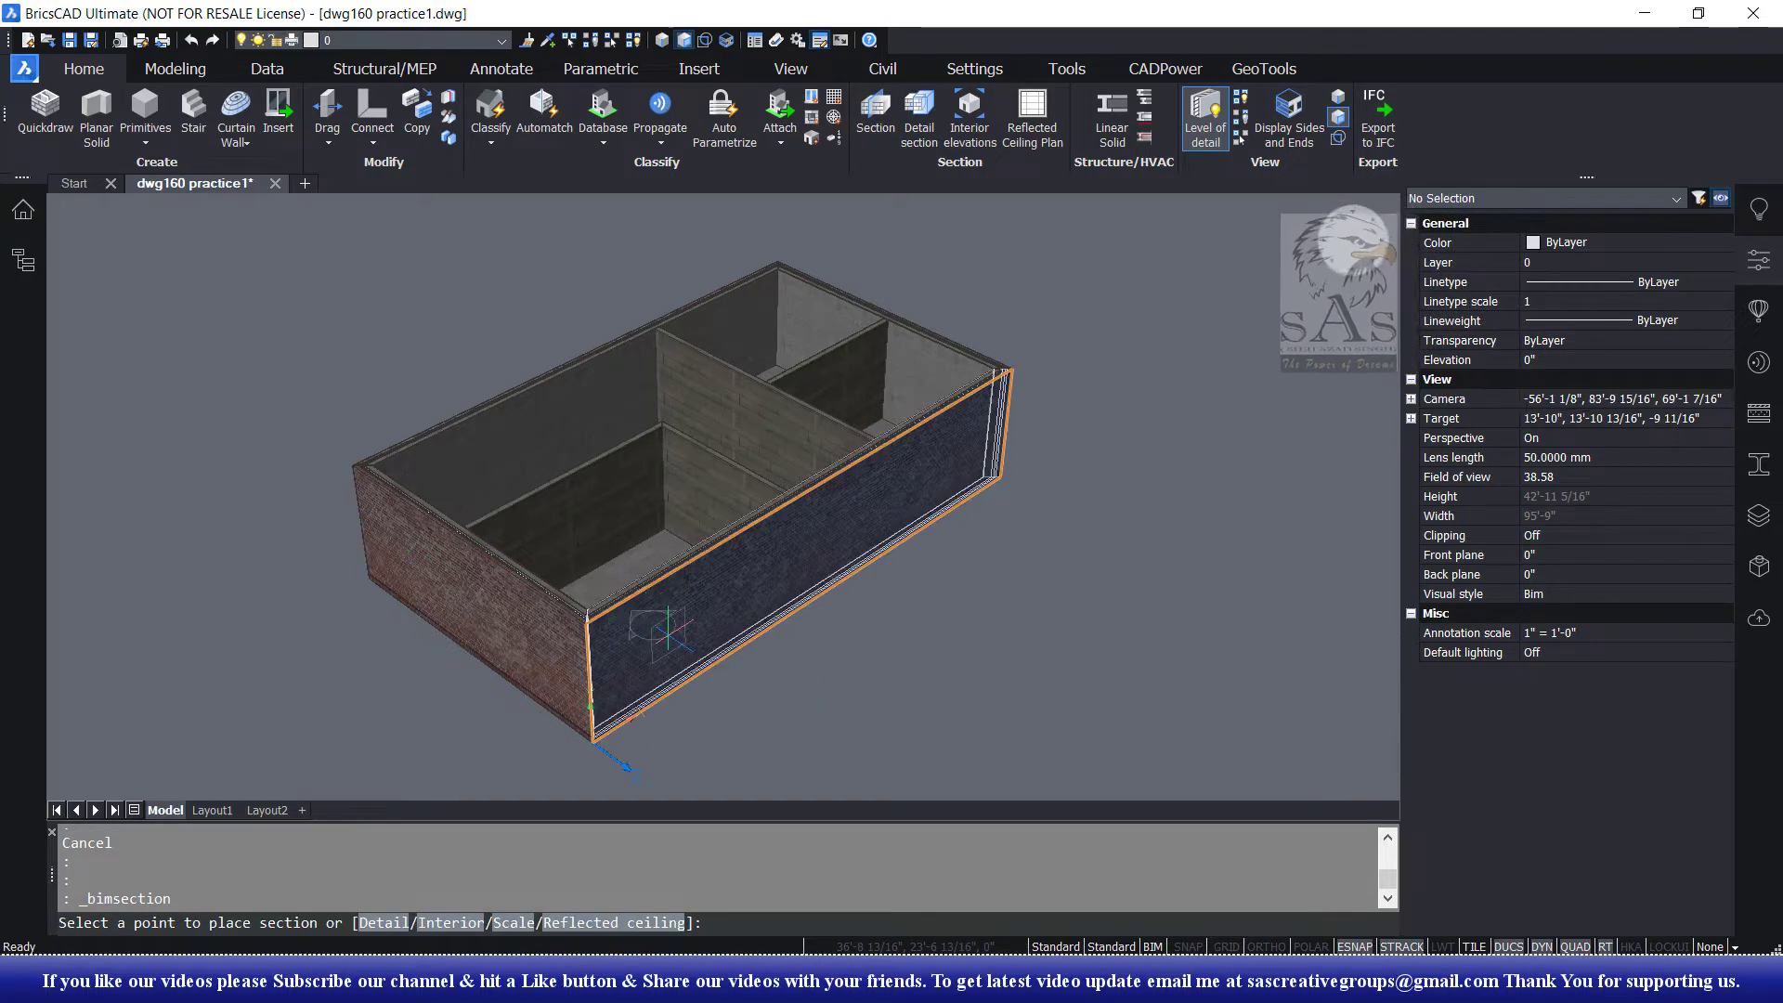
{"action": "left_click", "coordinate": [665, 630]}
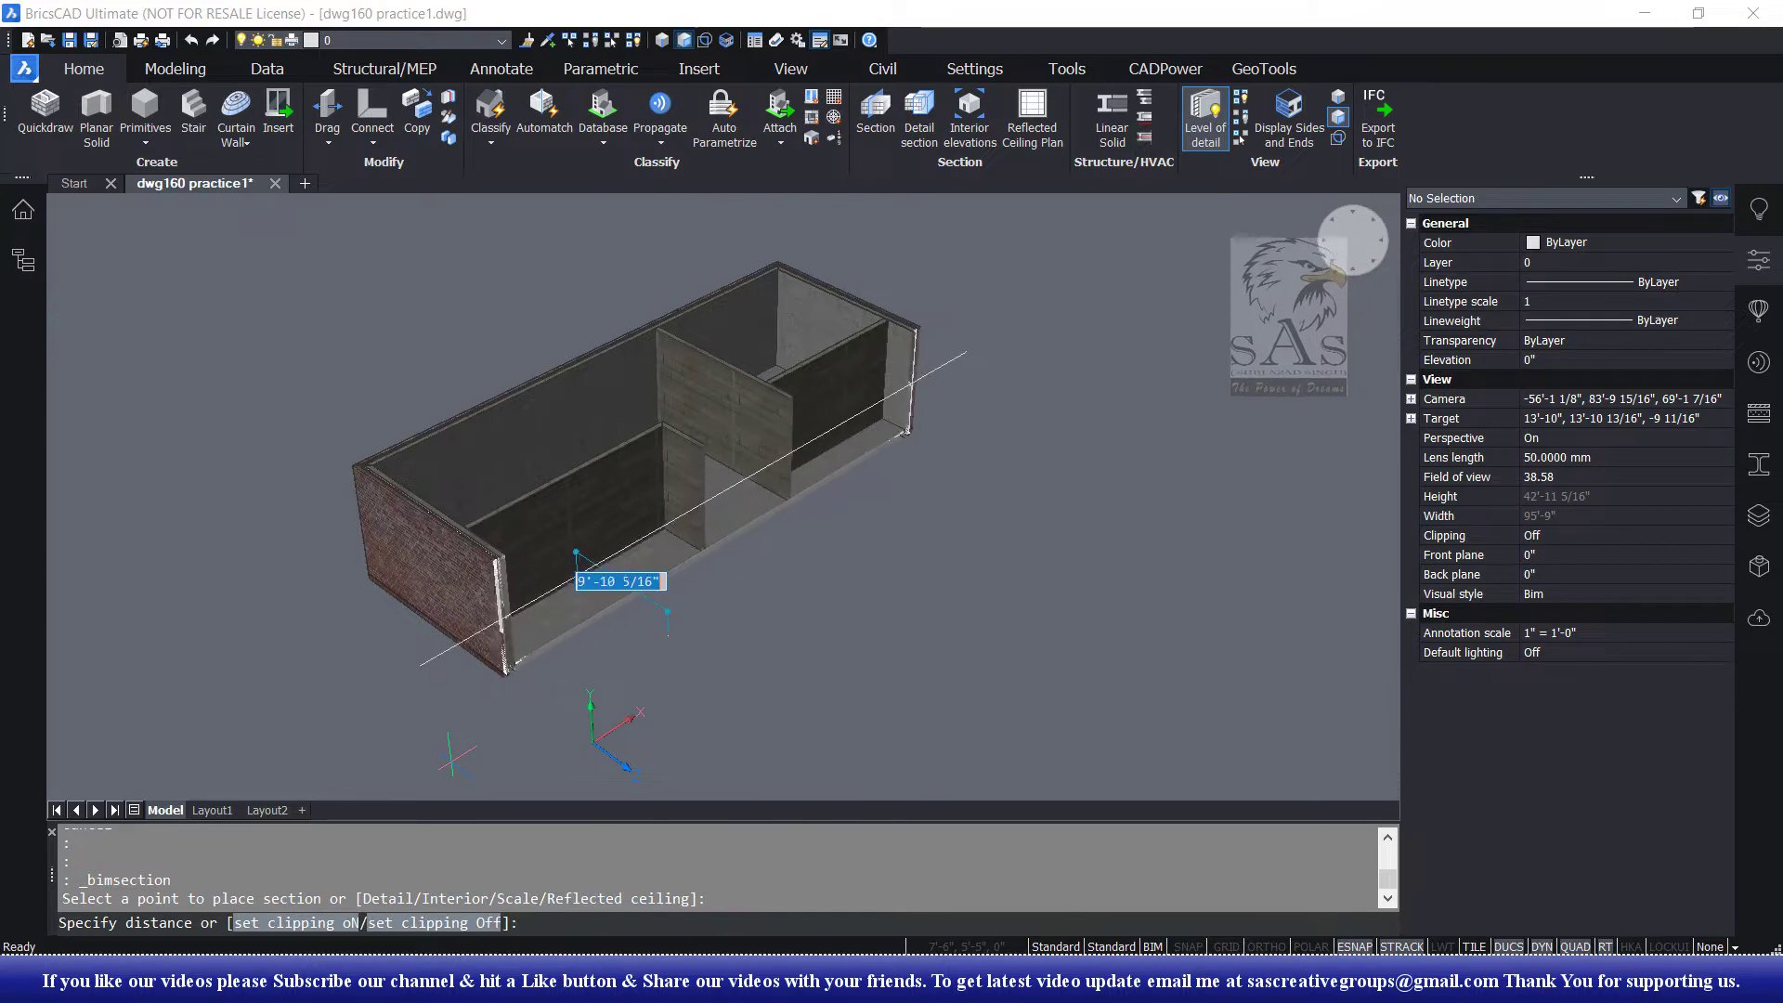
{"action": "left_click", "coordinate": [458, 756]}
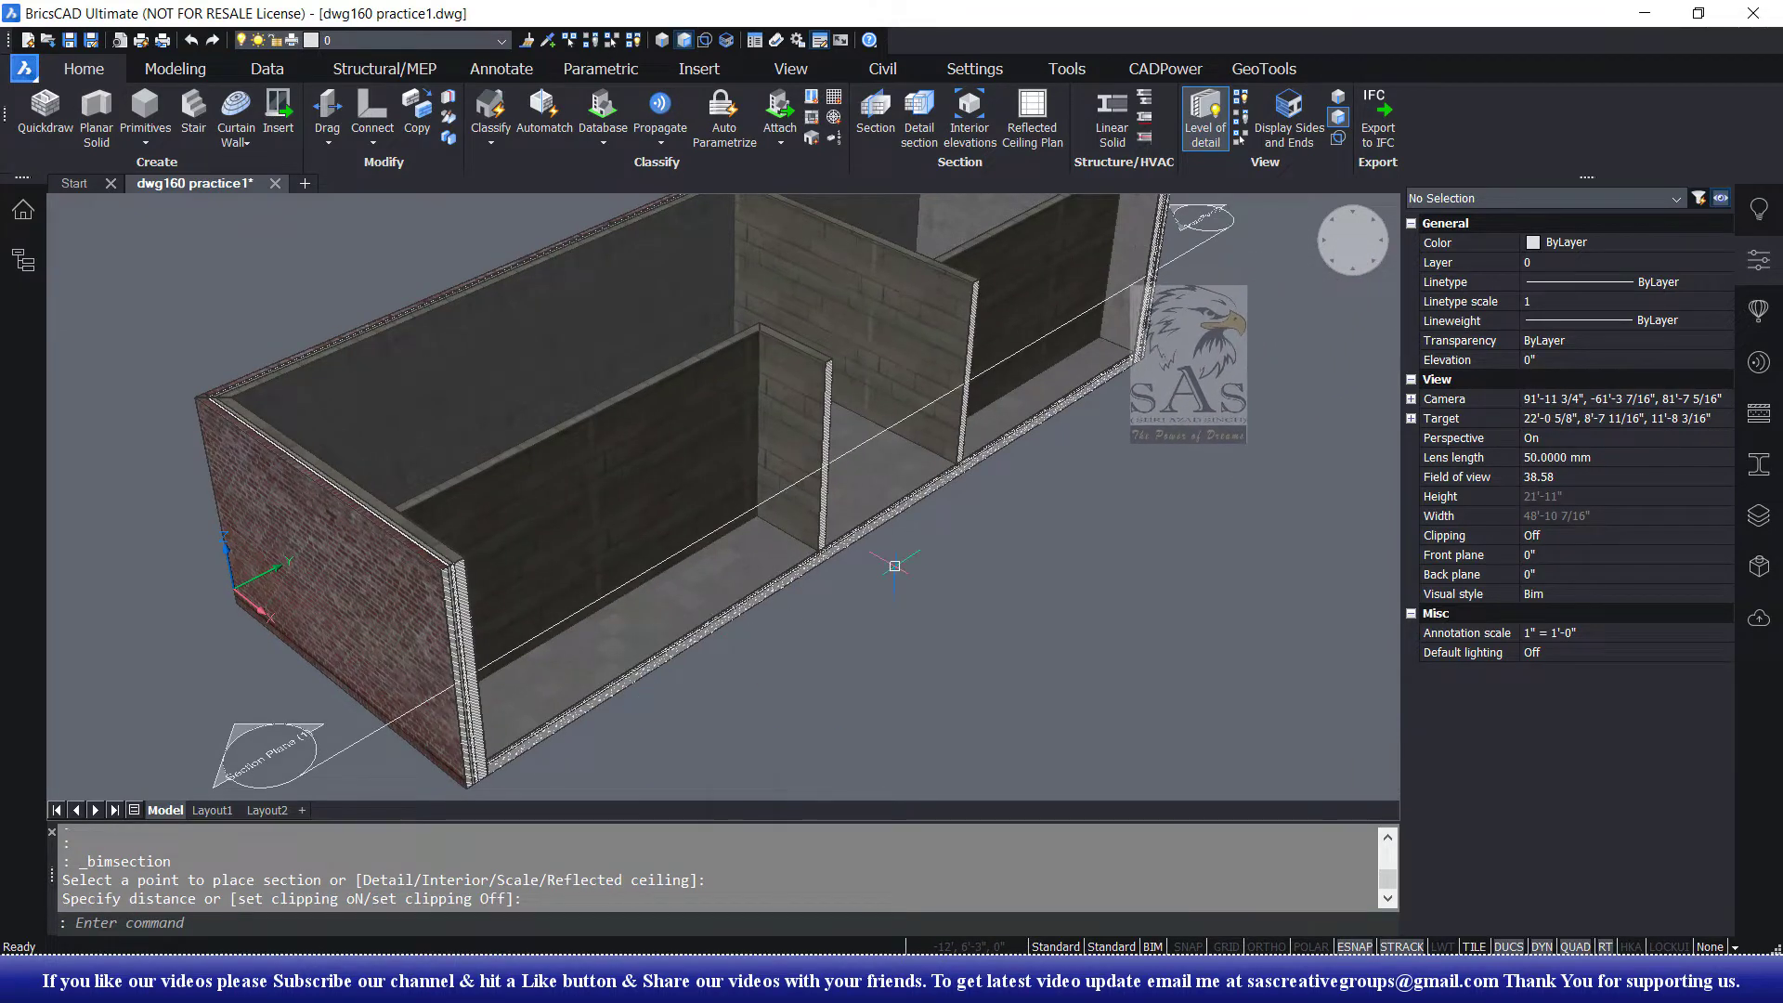
Pan and zoom in on the exposed wall-slab junction in the section
{"action": "scroll", "coordinate": [514, 726], "scroll_direction": "up", "scroll_amount": 5}
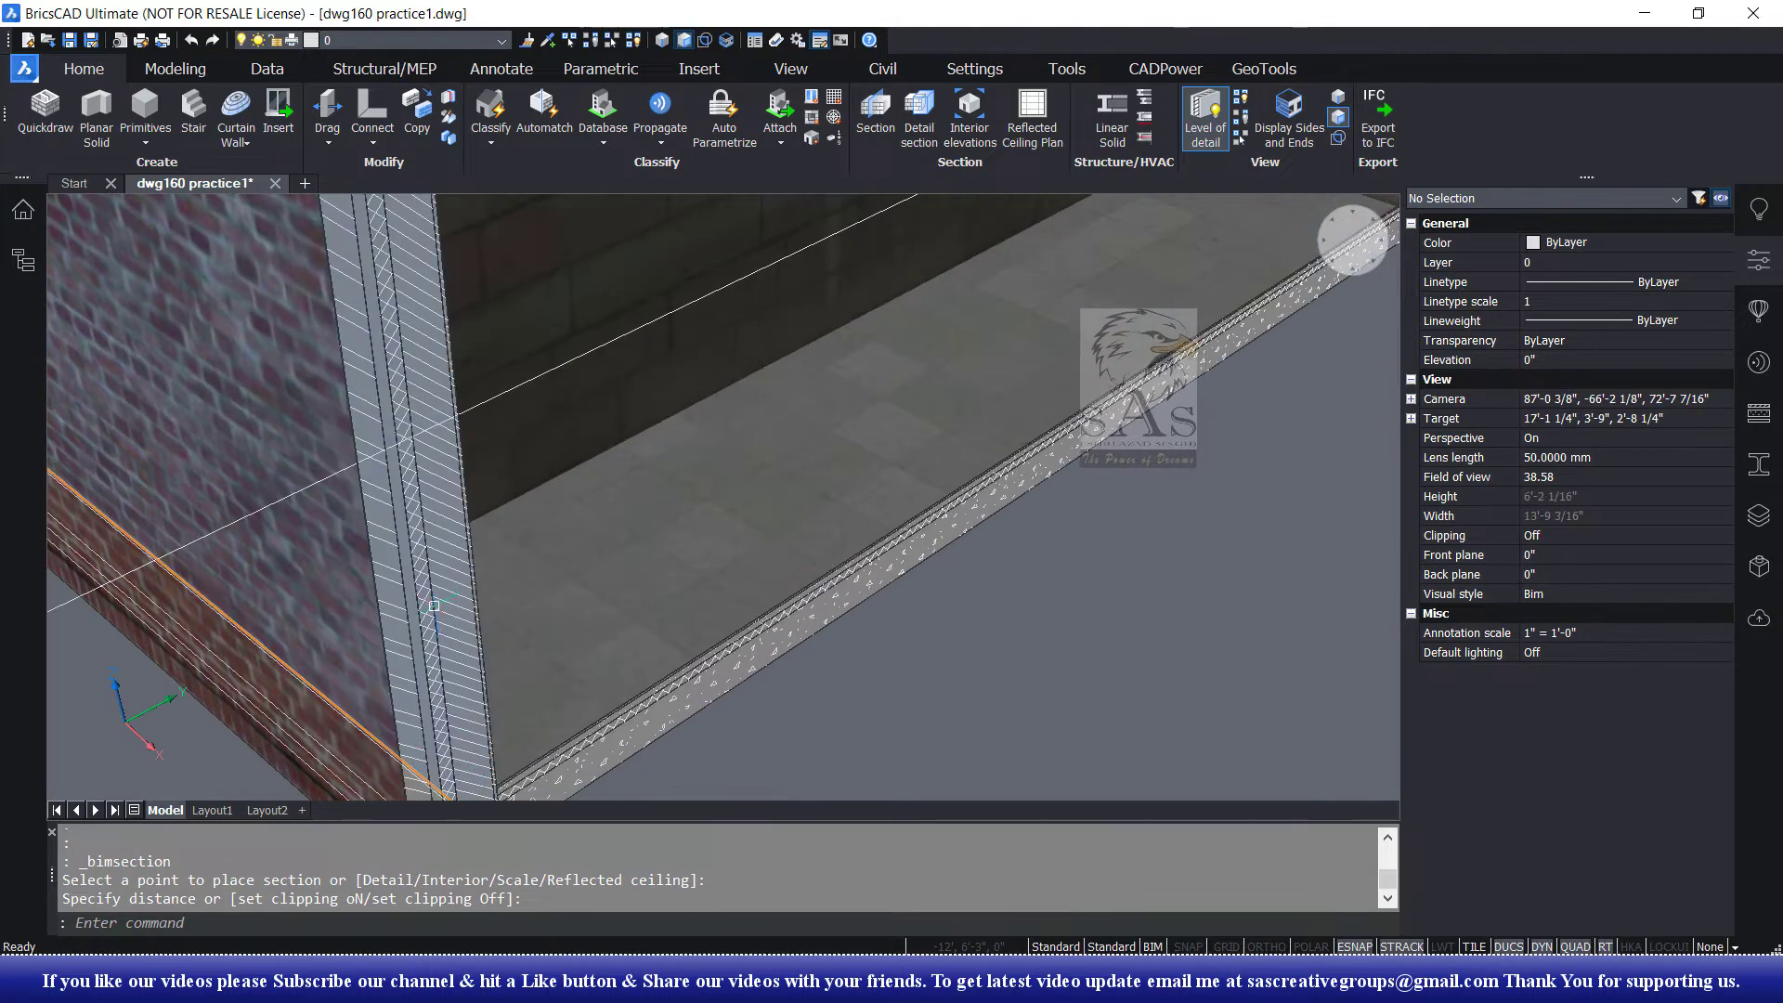
{"action": "middle_click", "coordinate": [796, 625]}
{"action": "middle_click", "coordinate": [796, 625]}
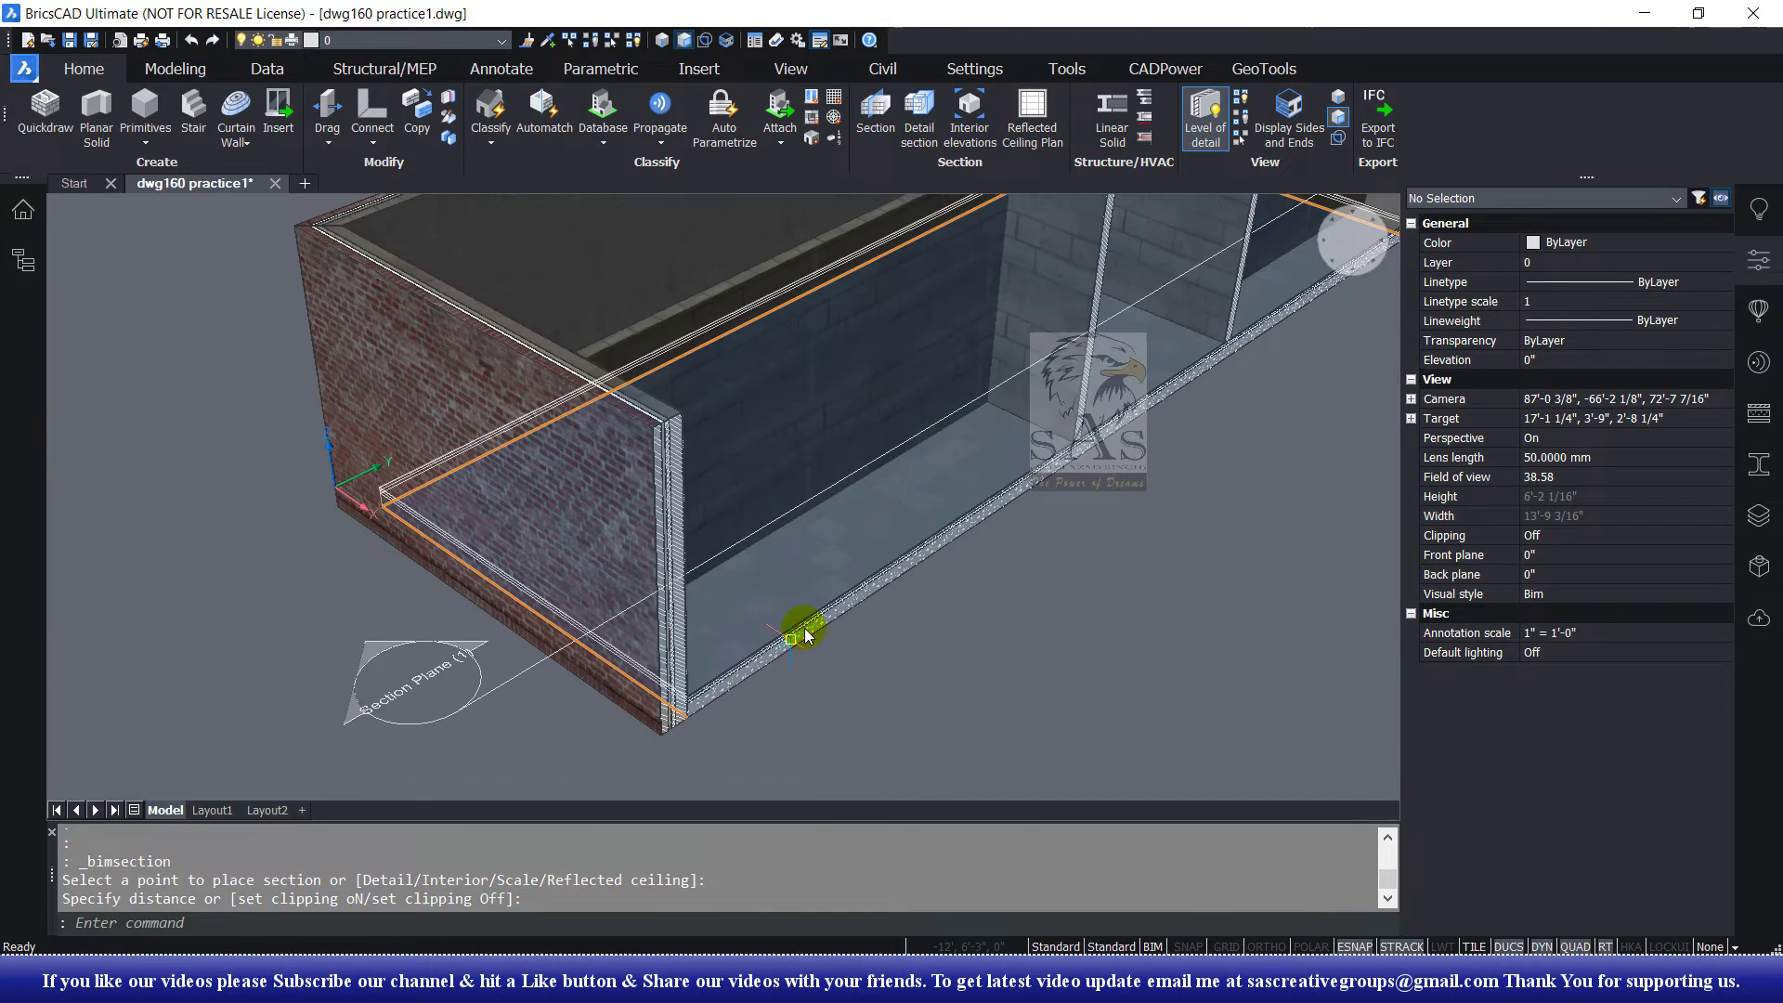
{"action": "middle_click_drag", "start_coordinate": [796, 625], "coordinate": [842, 631]}
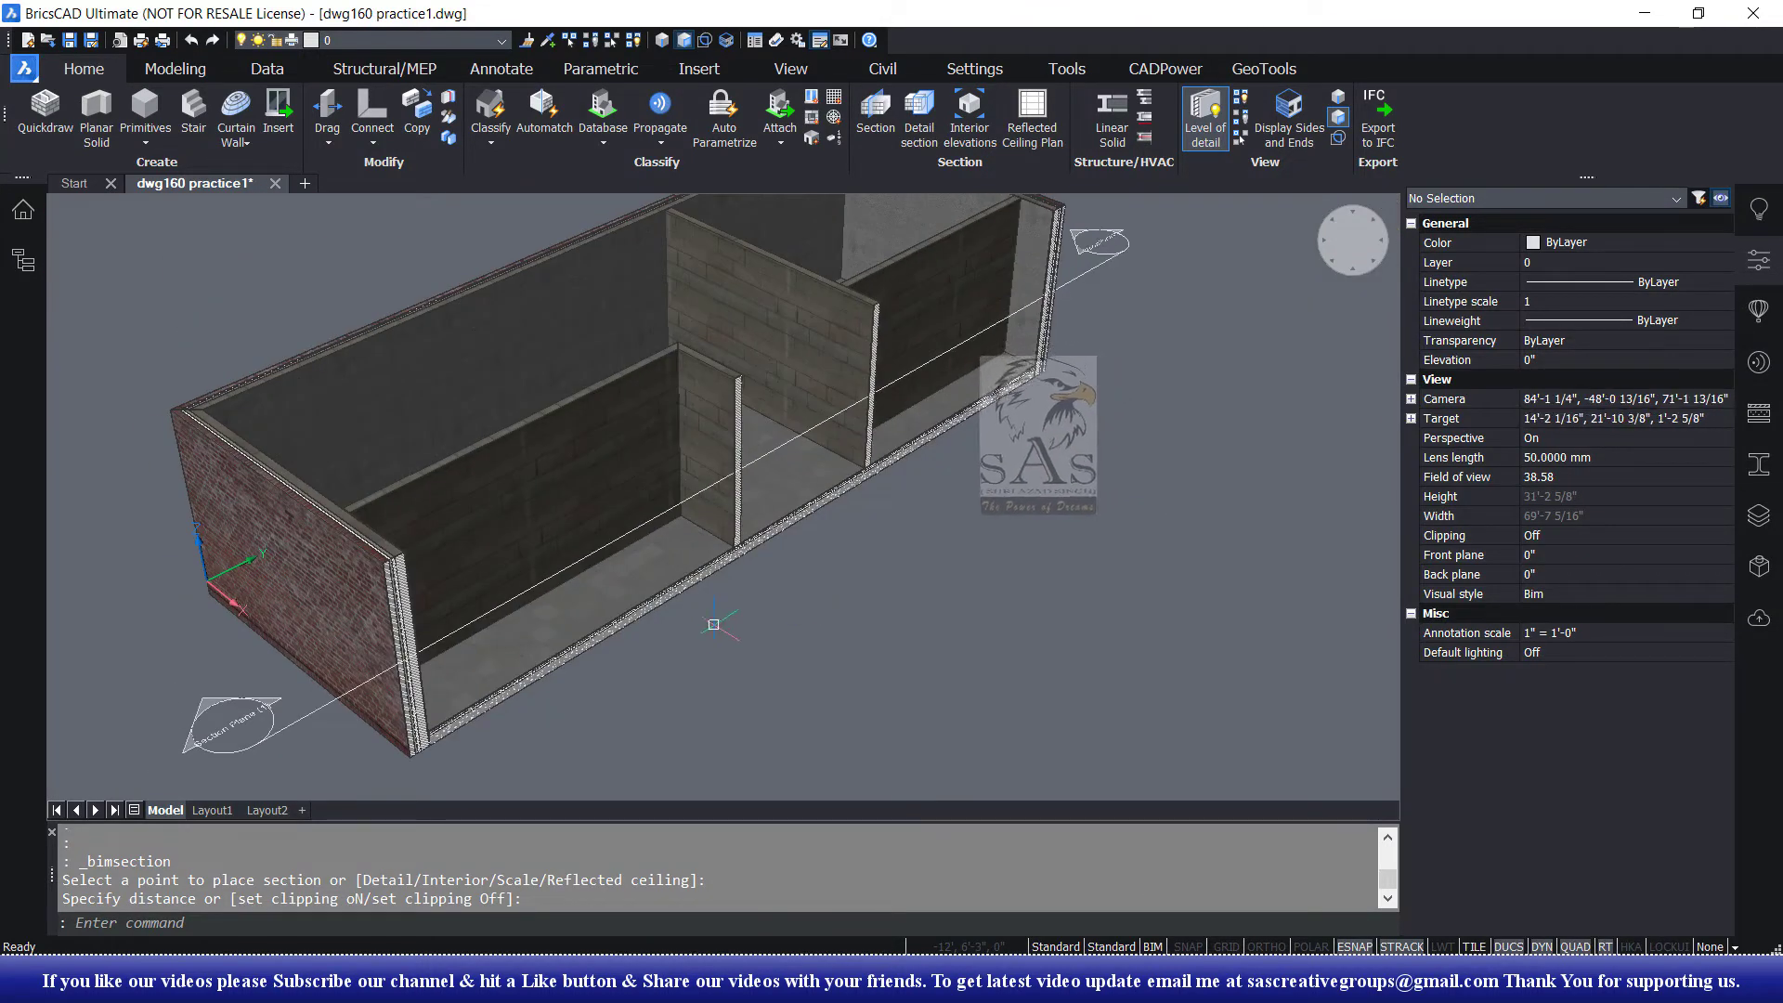
{"action": "scroll", "coordinate": [740, 536], "scroll_direction": "up", "scroll_amount": 5}
{"action": "scroll", "coordinate": [740, 536], "scroll_direction": "down", "scroll_amount": 3}
{"action": "scroll", "coordinate": [739, 536], "scroll_direction": "down", "scroll_amount": 3}
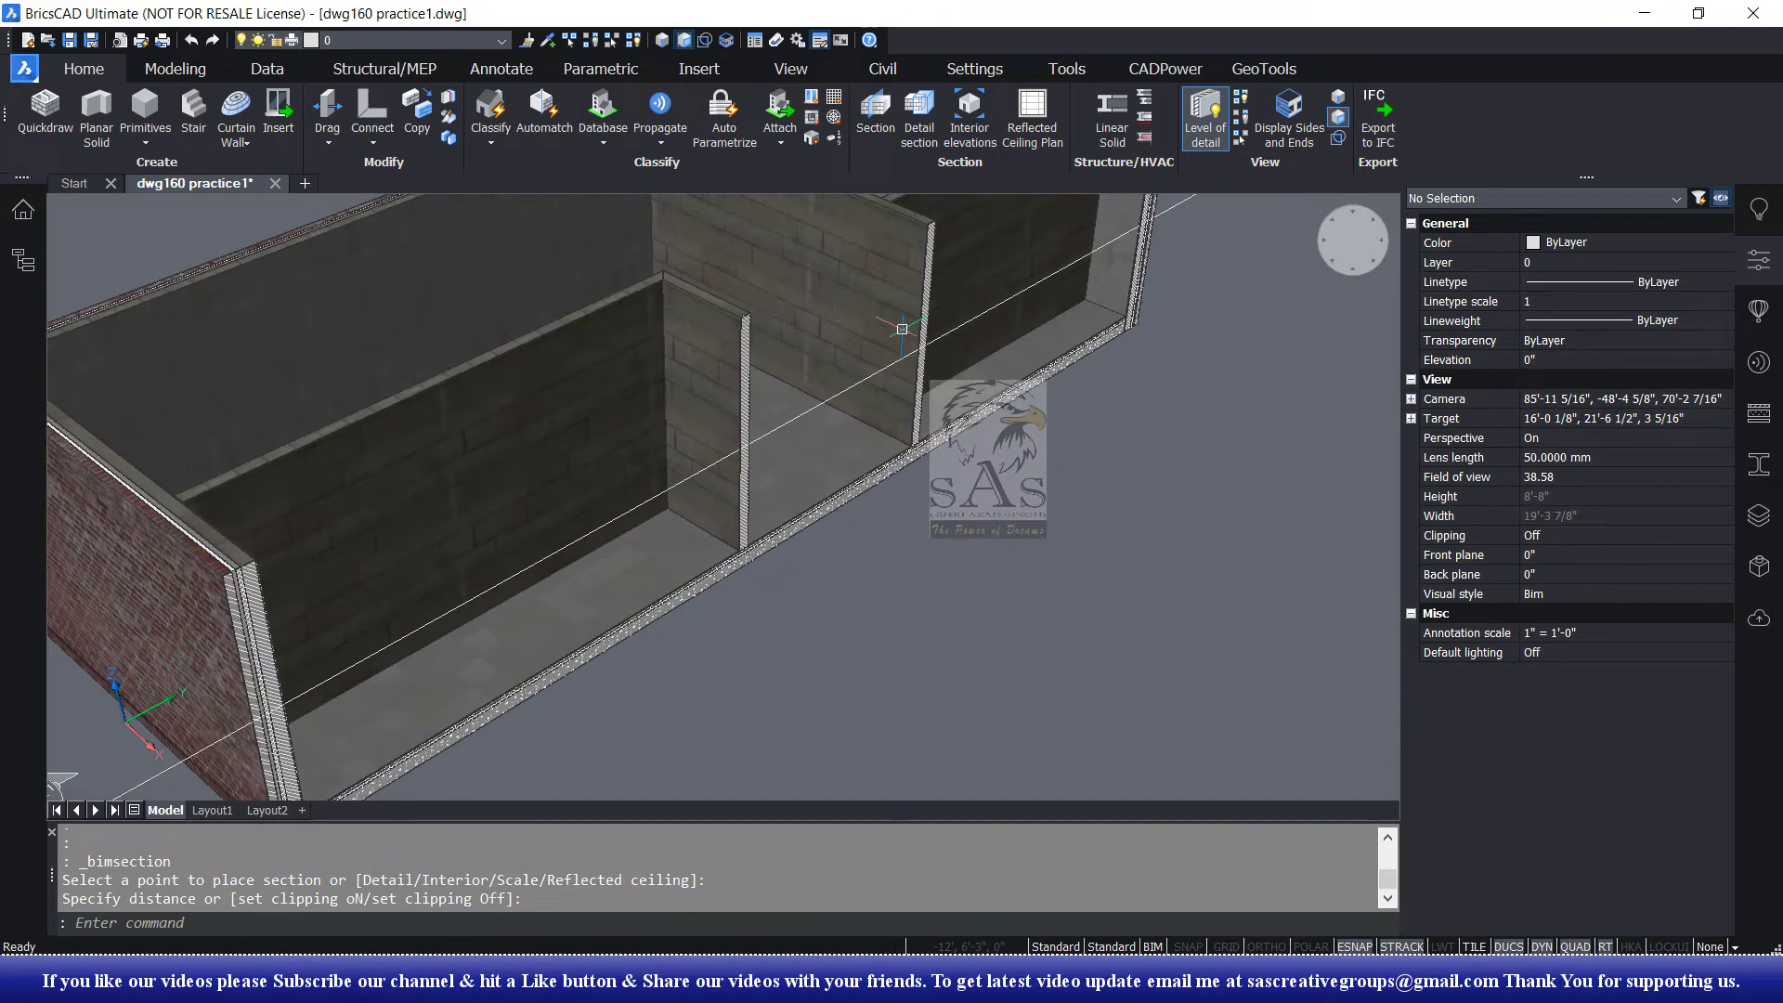
{"action": "scroll", "coordinate": [659, 505], "scroll_direction": "up", "scroll_amount": 2}
{"action": "scroll", "coordinate": [716, 569], "scroll_direction": "up", "scroll_amount": 2}
{"action": "scroll", "coordinate": [657, 789], "scroll_direction": "up", "scroll_amount": 2}
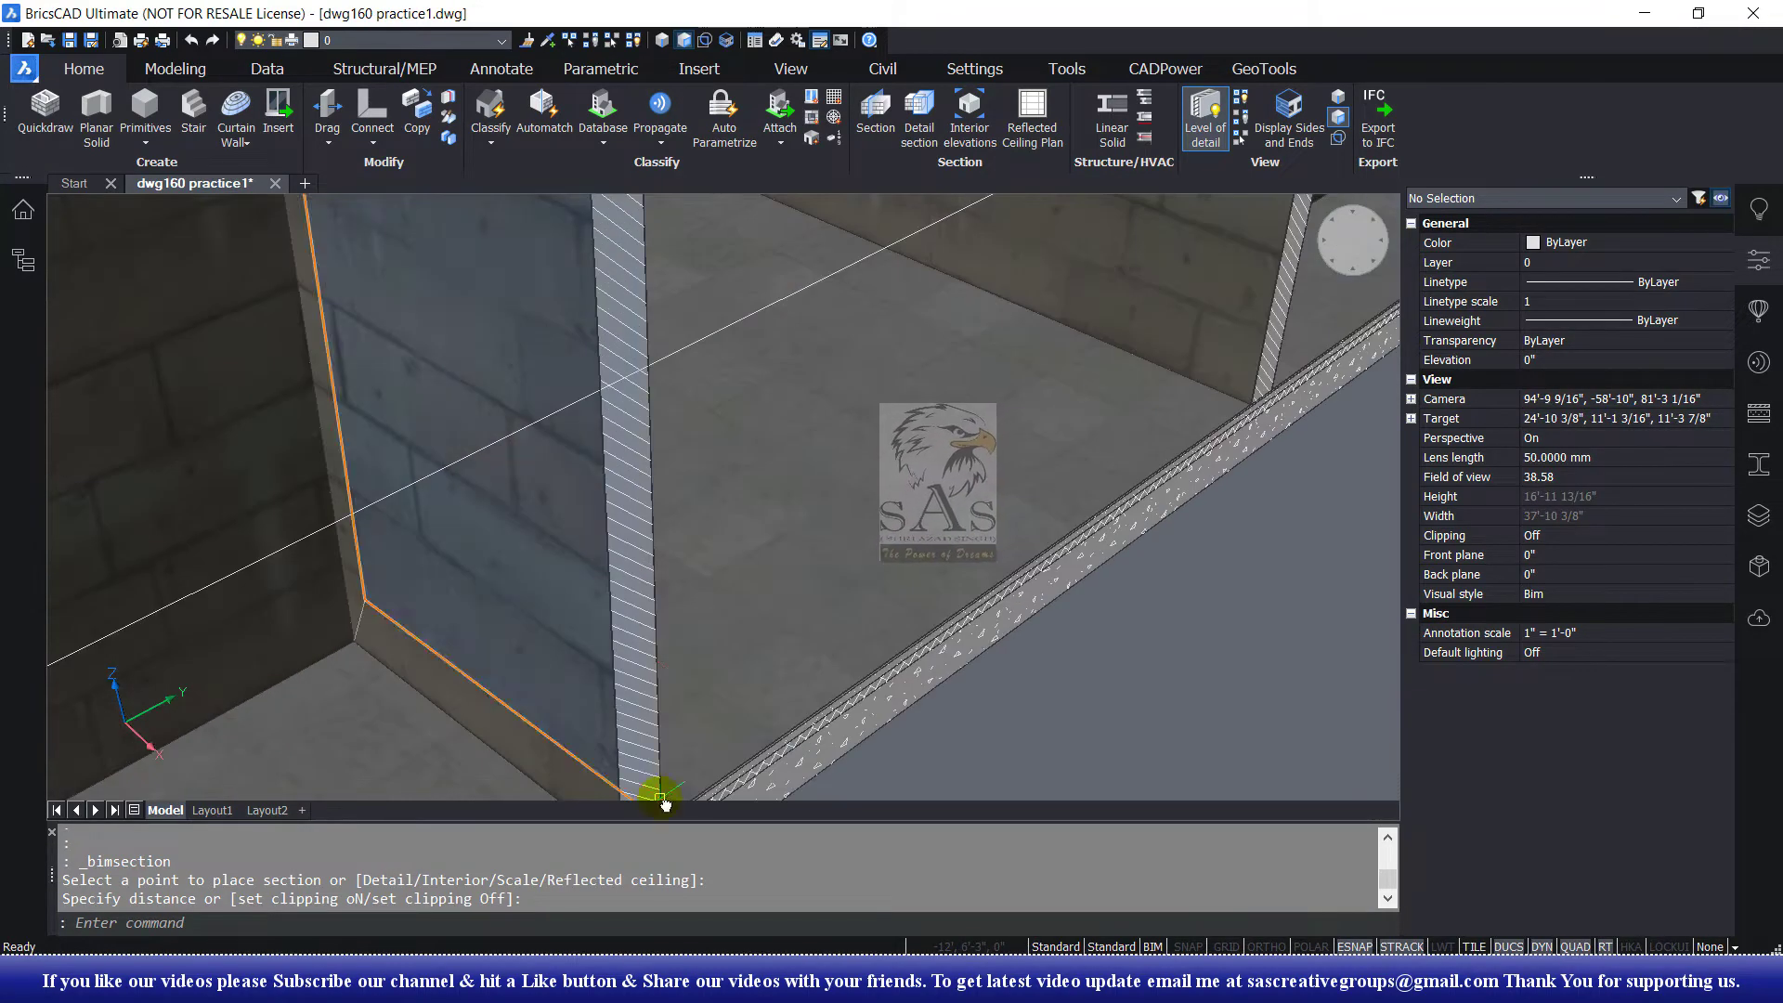
{"action": "scroll", "coordinate": [749, 449], "scroll_direction": "up", "scroll_amount": 2}
{"action": "scroll", "coordinate": [763, 397], "scroll_direction": "up", "scroll_amount": 1}
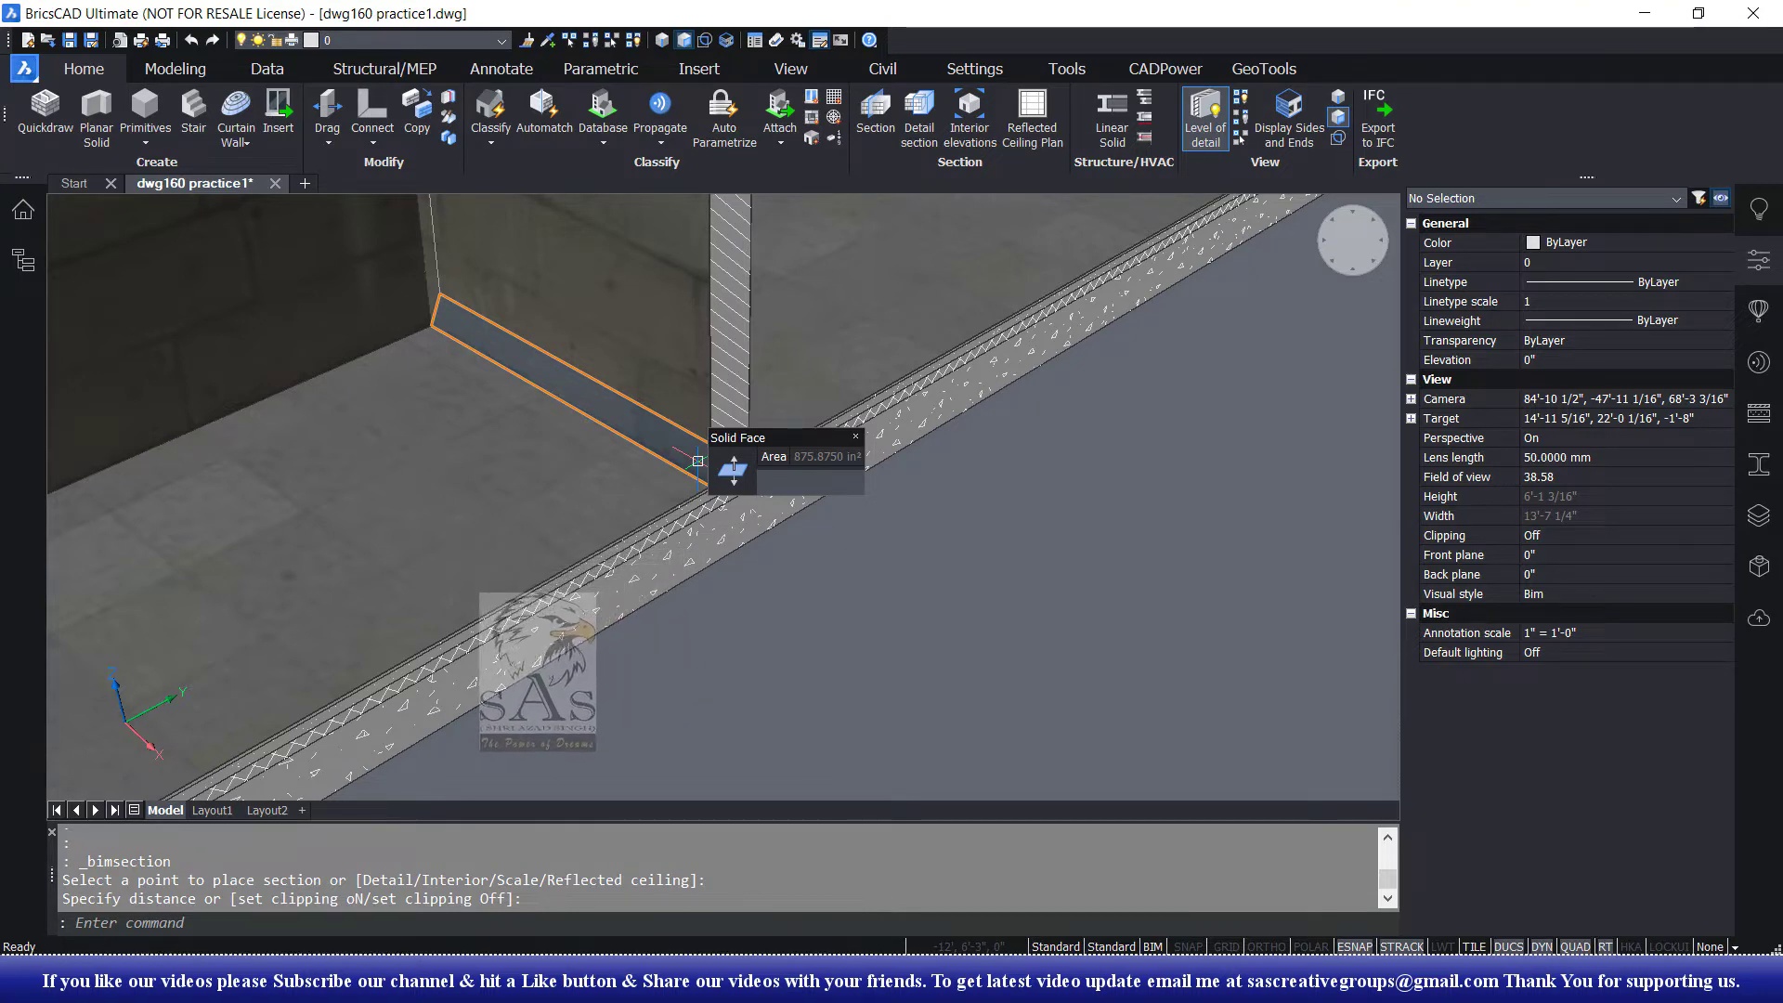
{"action": "mouse_move", "coordinate": [732, 470]}
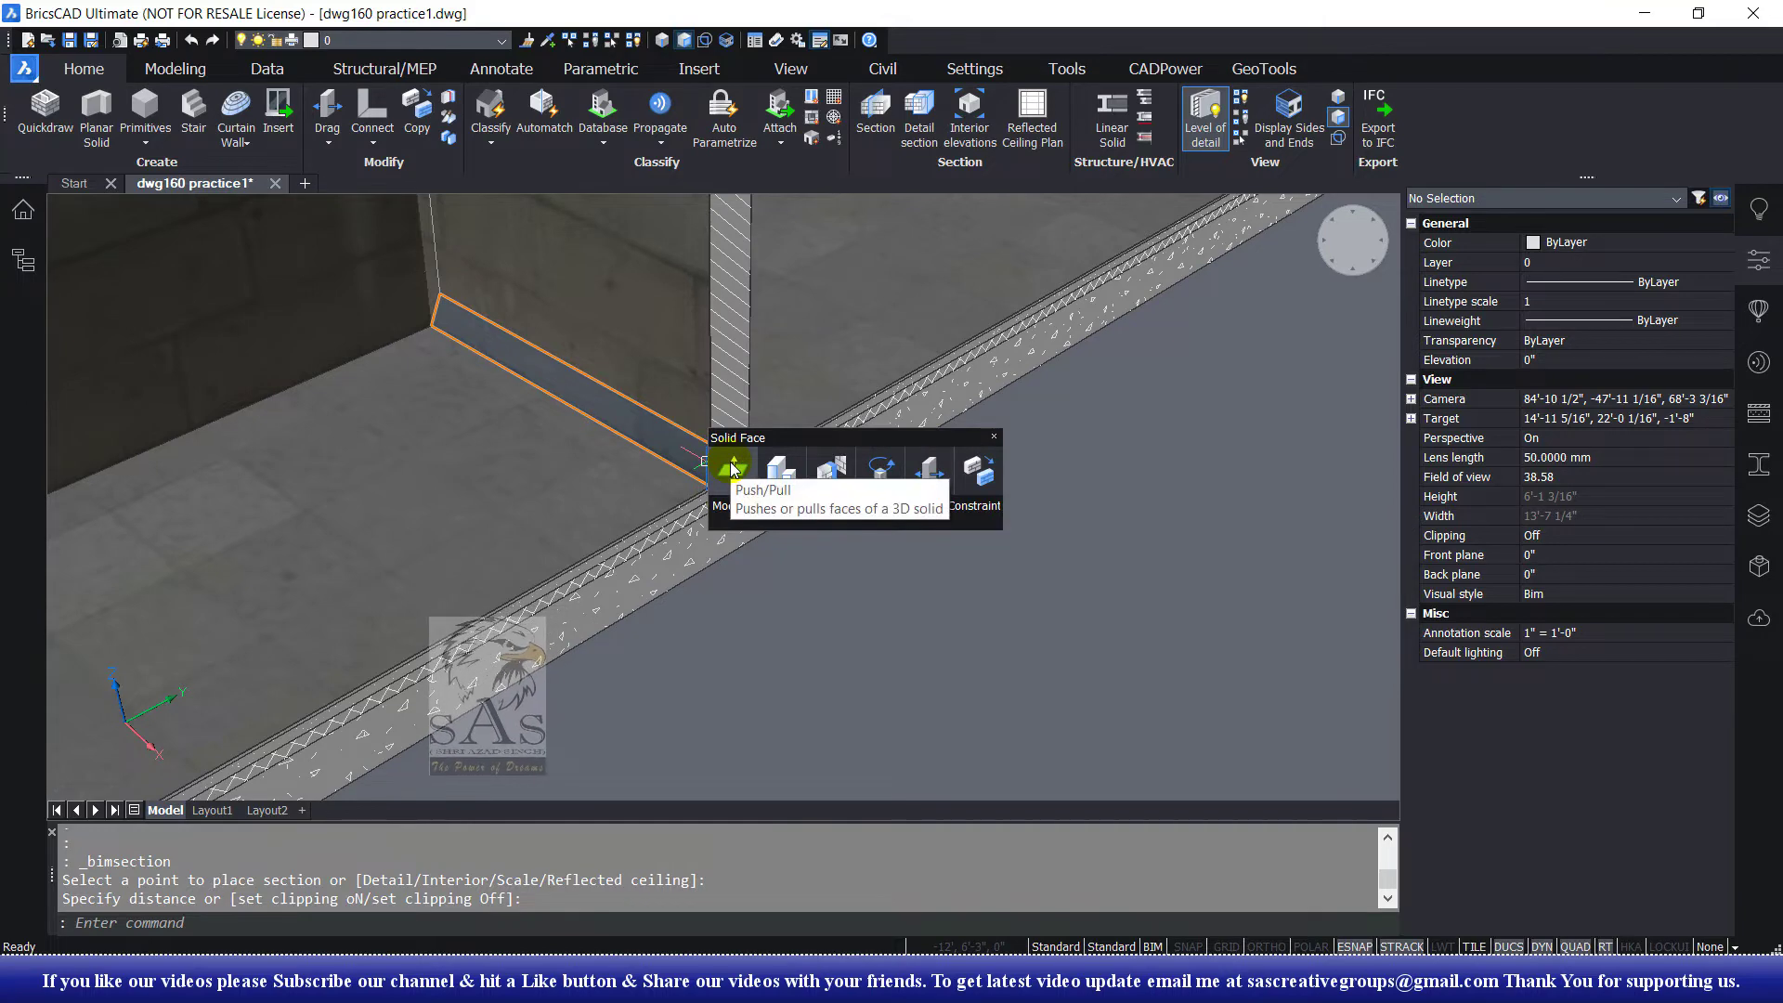
Pull the narrow wall-base face about 5 inches outward at the slab edge
{"action": "left_click", "coordinate": [732, 467]}
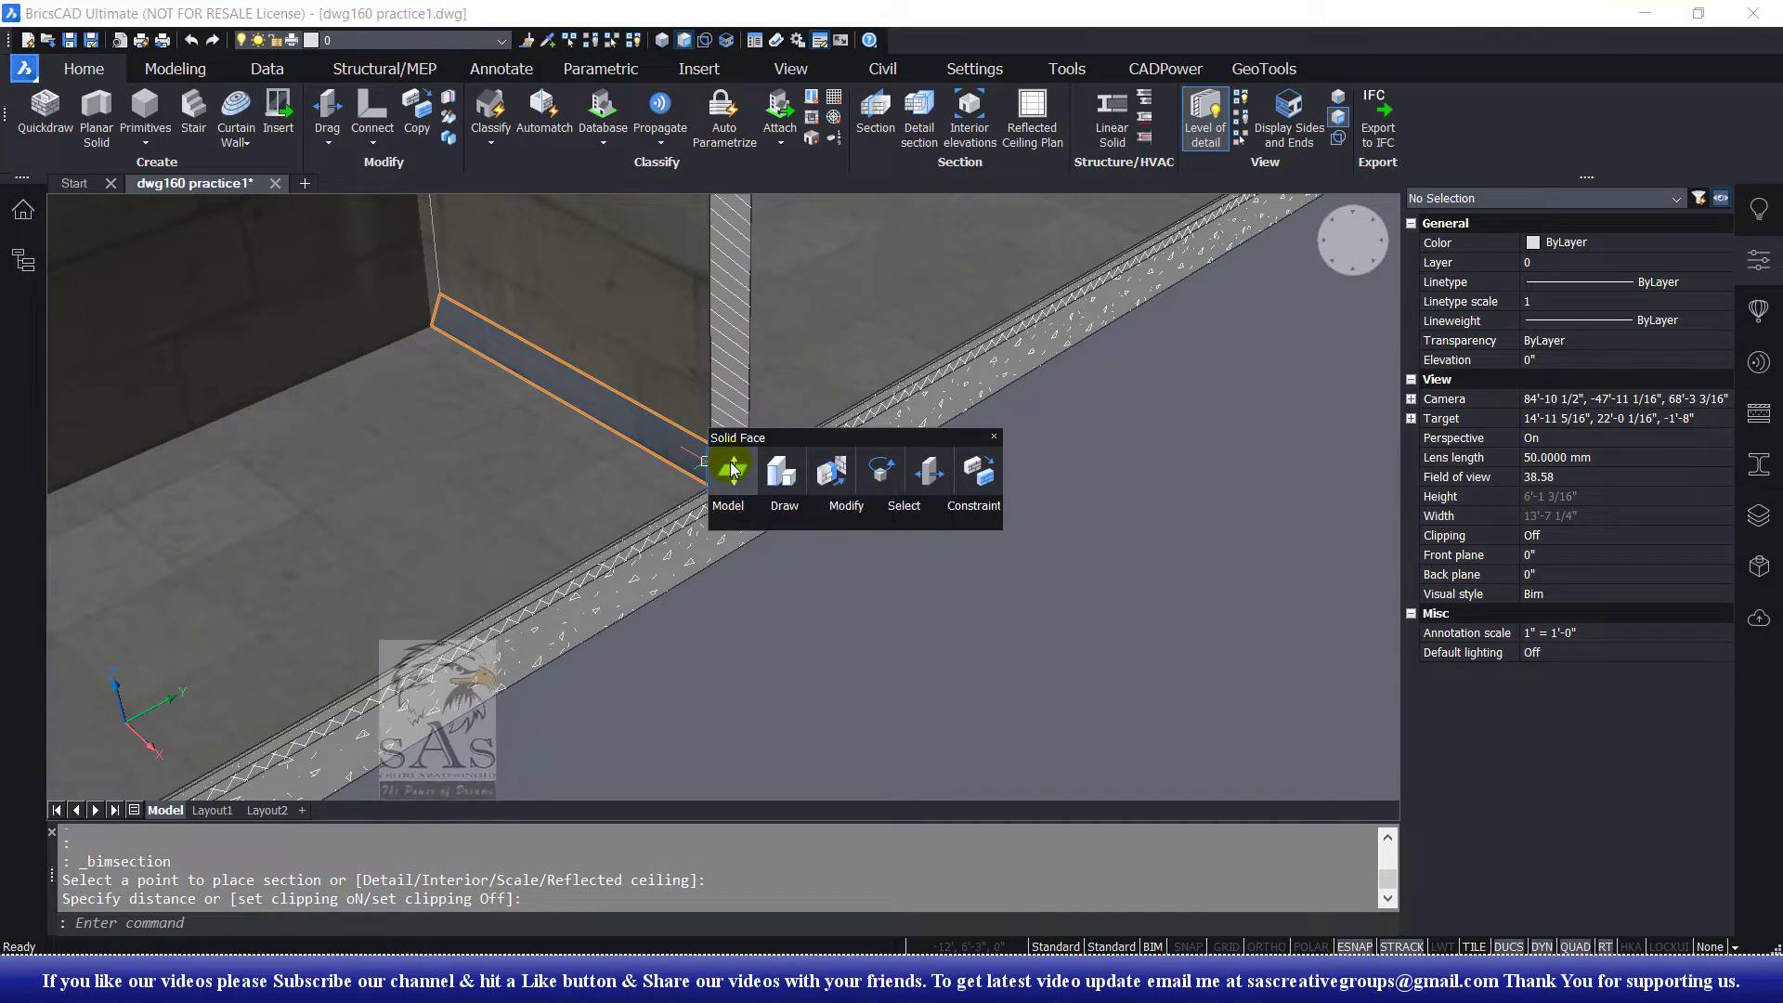
{"action": "scroll", "coordinate": [725, 492], "scroll_direction": "up", "scroll_amount": 2}
{"action": "scroll", "coordinate": [715, 520], "scroll_direction": "up", "scroll_amount": 2}
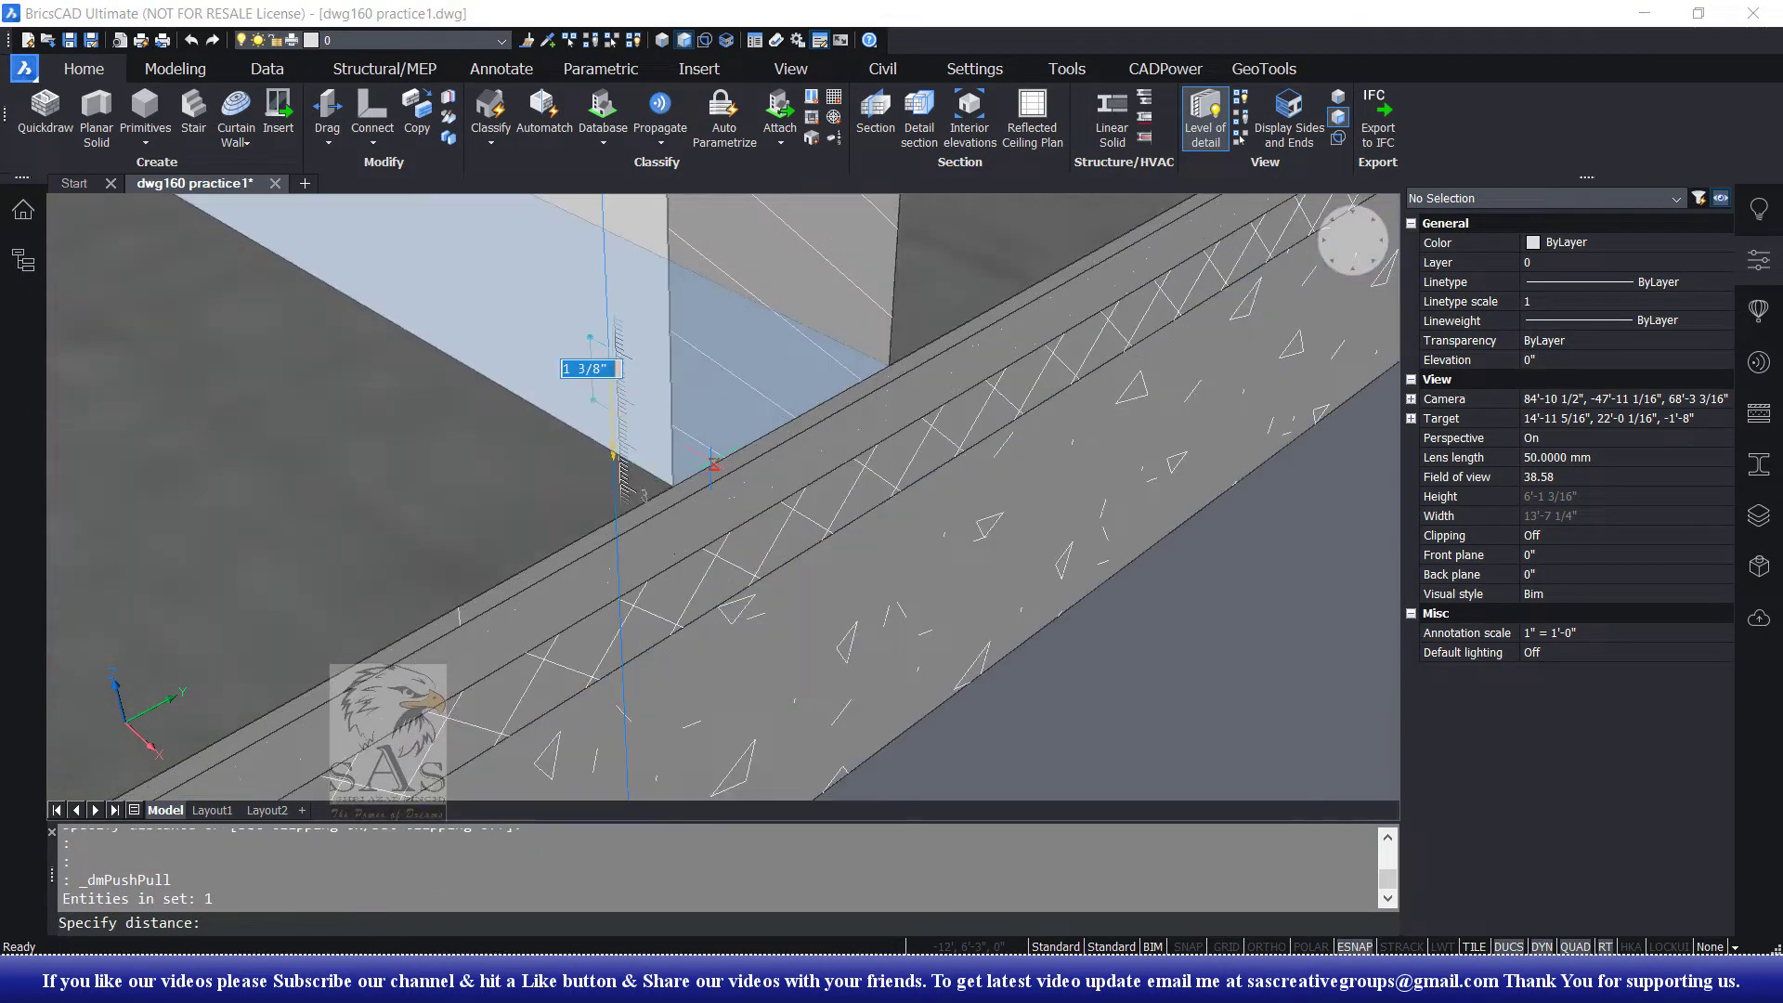
{"action": "scroll", "coordinate": [706, 548], "scroll_direction": "up", "scroll_amount": 2}
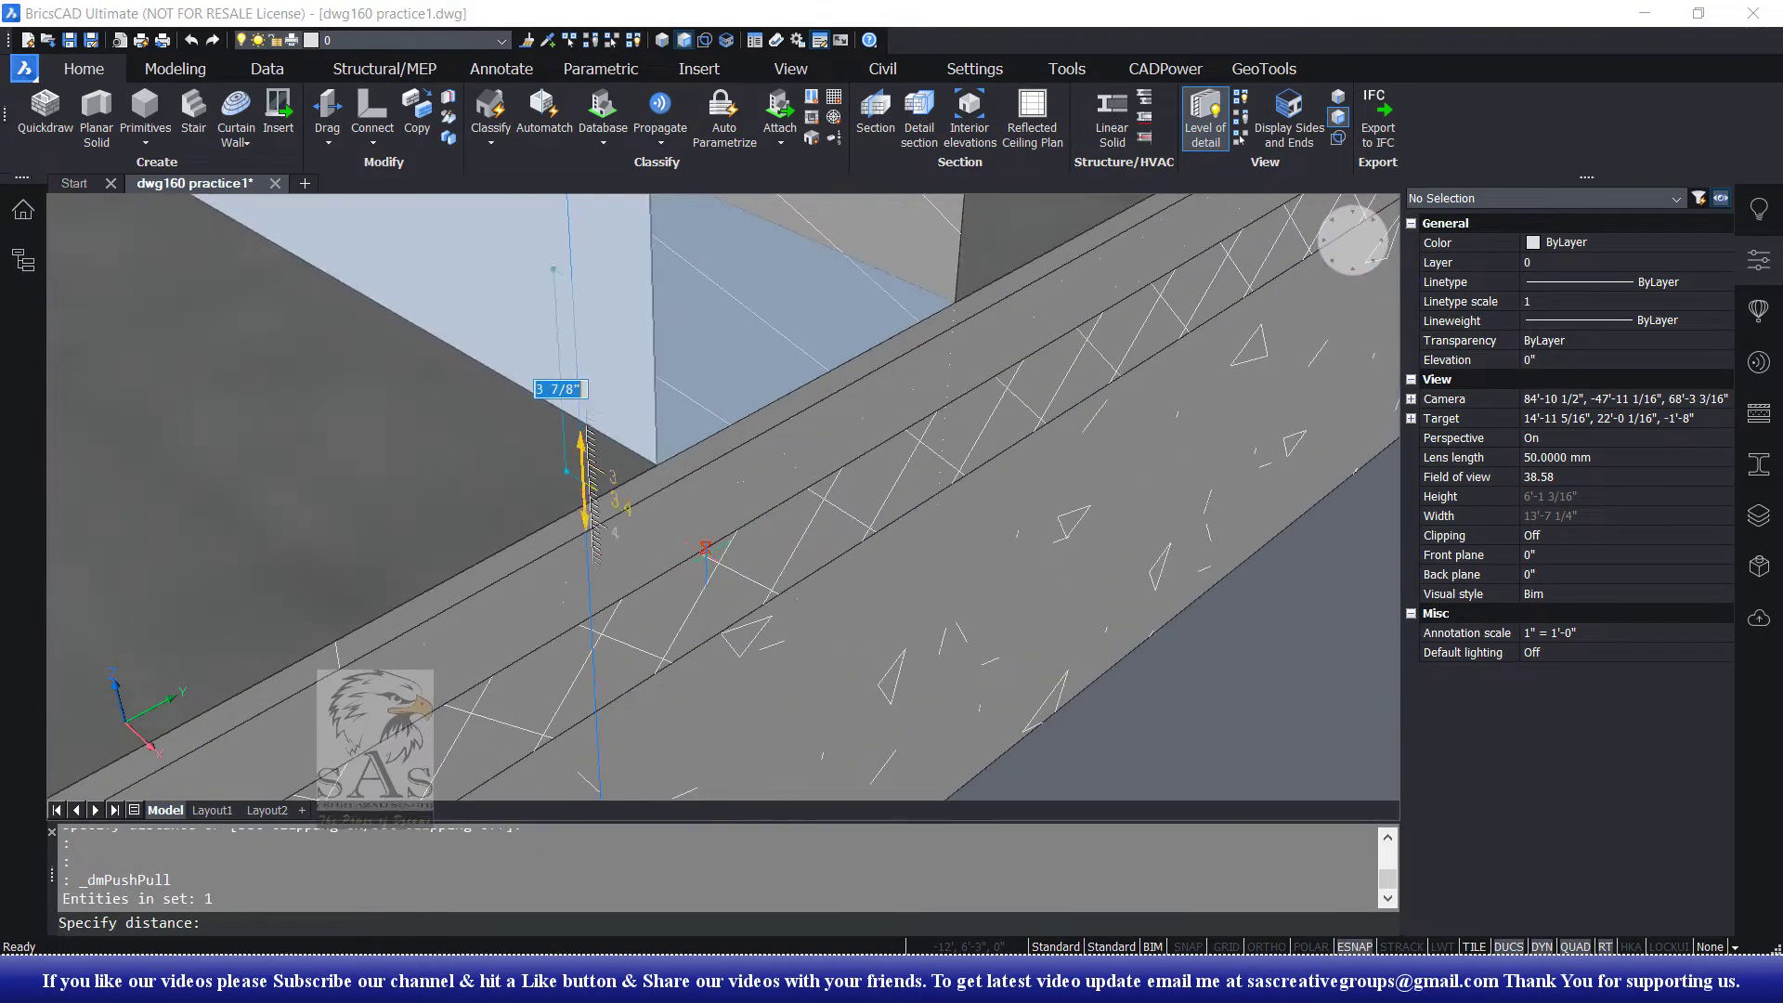
{"action": "left_click", "coordinate": [700, 643]}
Zoom and pan out to review the extended wall base and slab edge
{"action": "scroll", "coordinate": [673, 650], "scroll_direction": "down", "scroll_amount": 4}
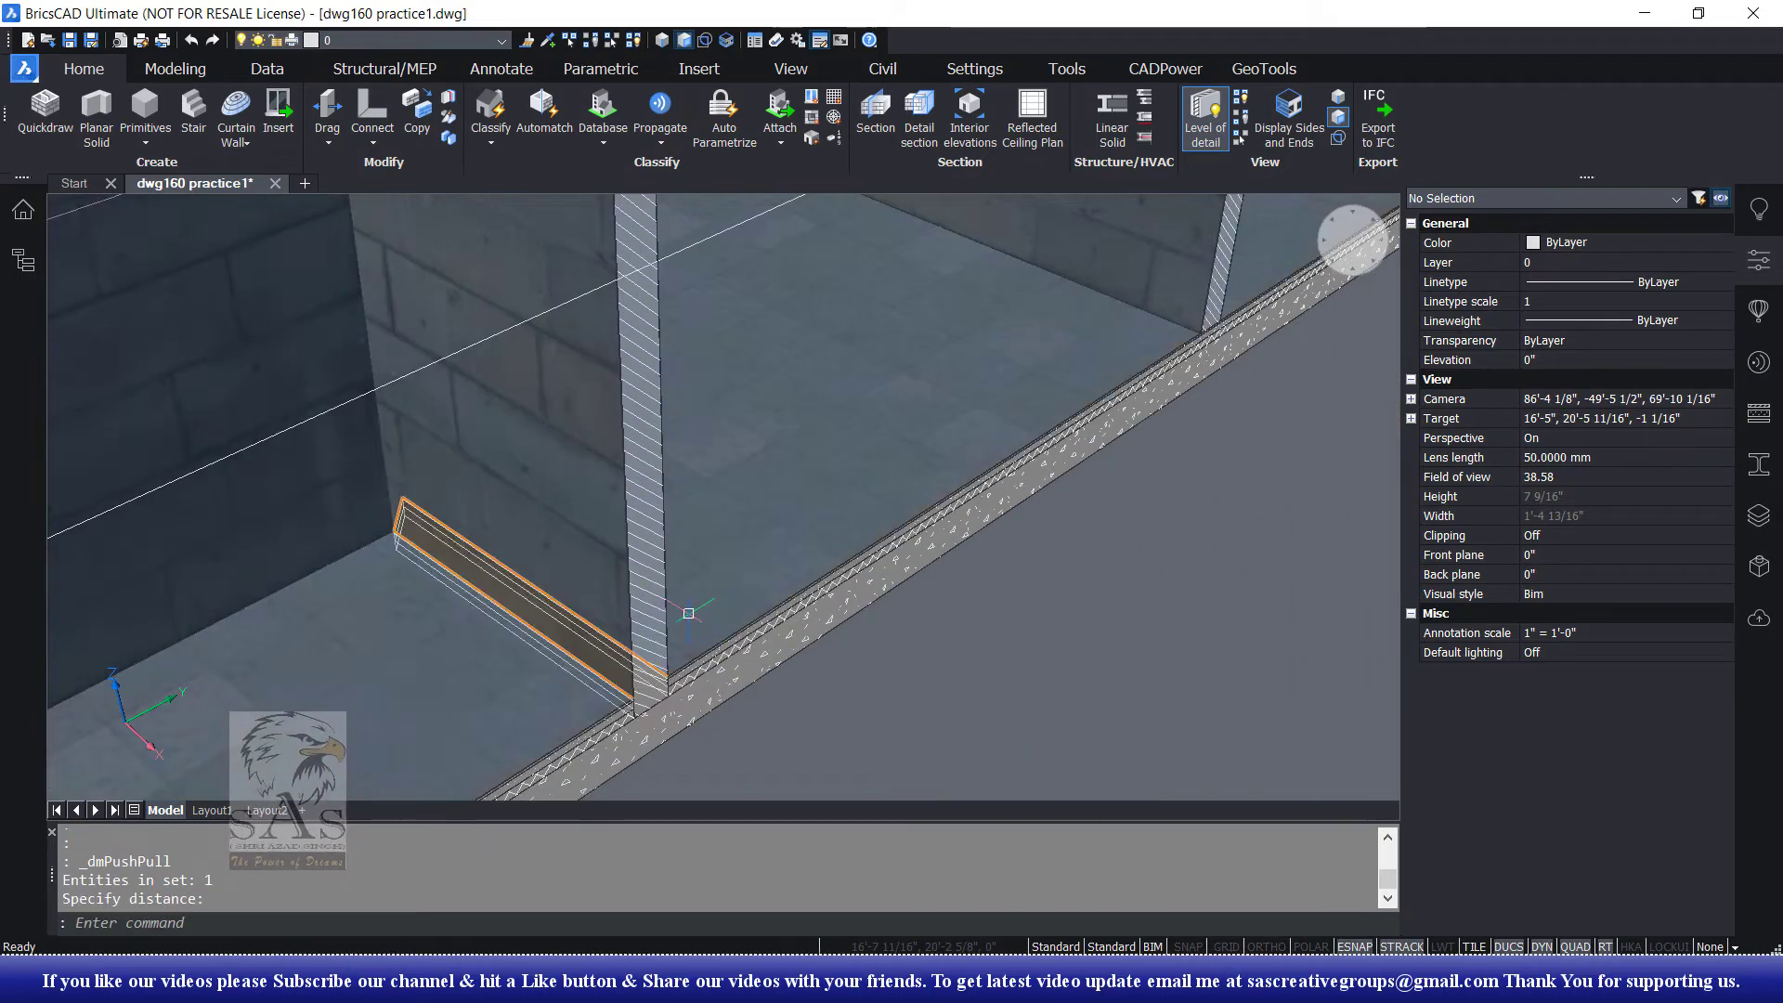
{"action": "scroll", "coordinate": [665, 657], "scroll_direction": "up", "scroll_amount": 2}
{"action": "scroll", "coordinate": [645, 652], "scroll_direction": "up", "scroll_amount": 2}
{"action": "scroll", "coordinate": [623, 648], "scroll_direction": "up", "scroll_amount": 2}
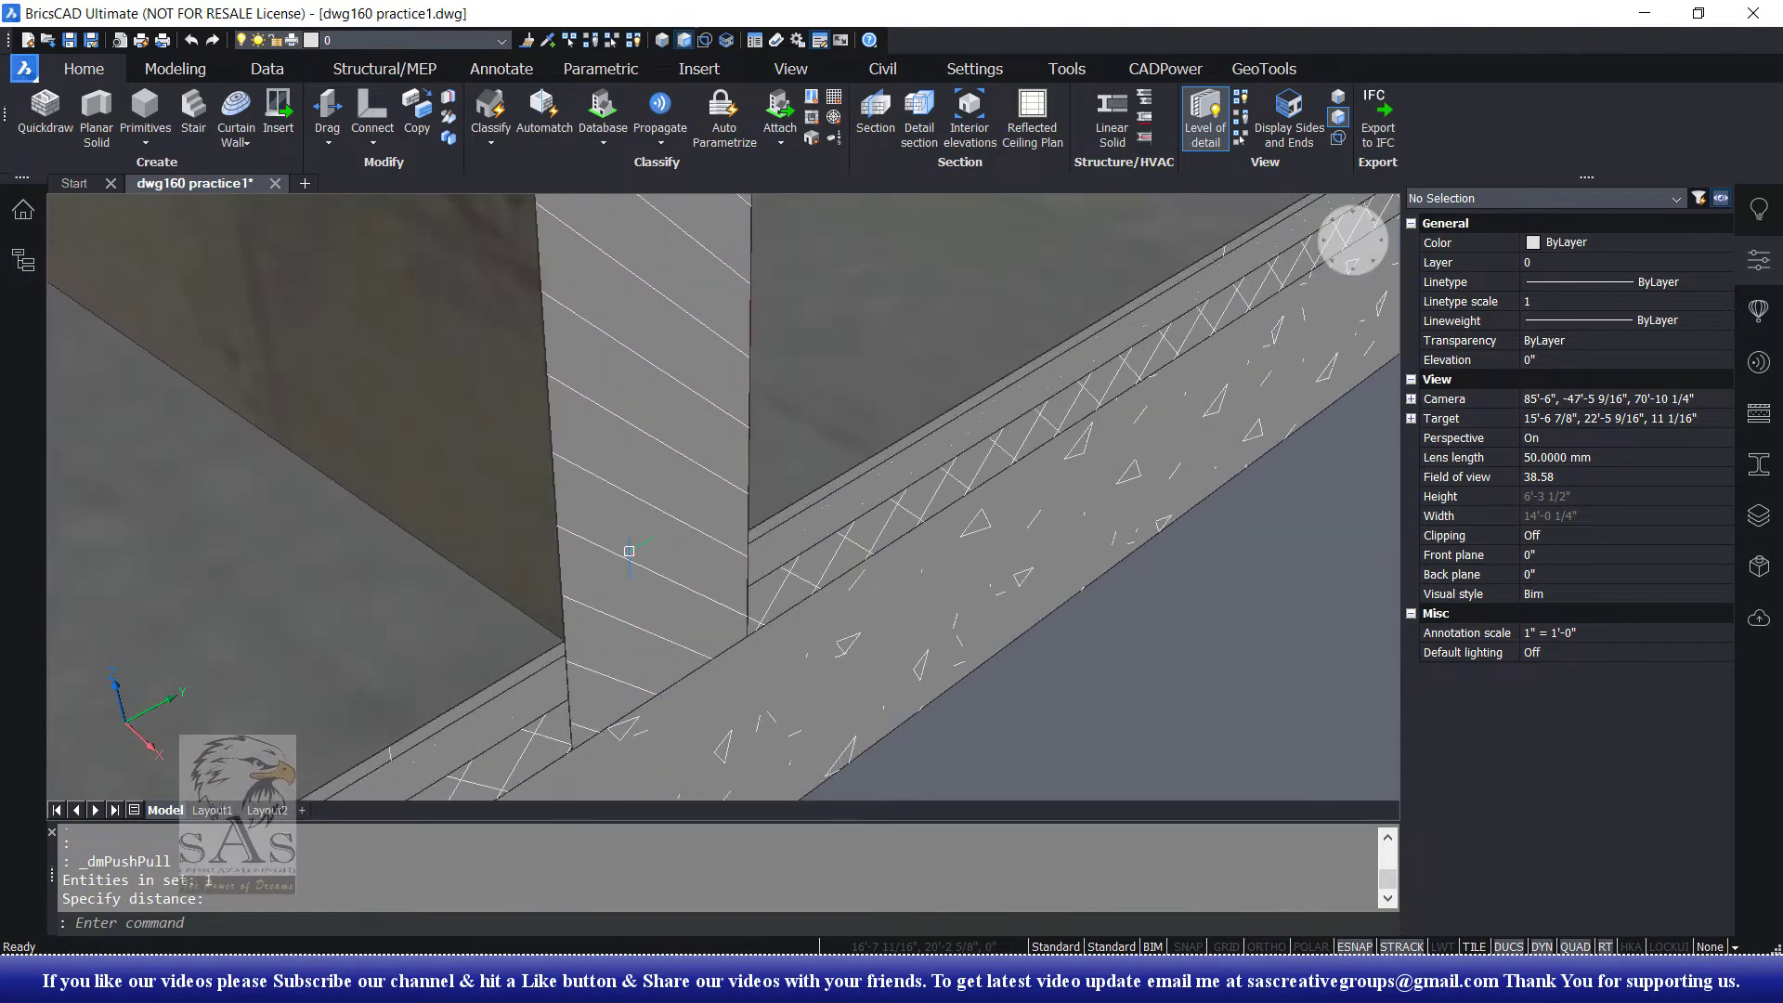
{"action": "scroll", "coordinate": [619, 652], "scroll_direction": "down", "scroll_amount": 3}
{"action": "scroll", "coordinate": [655, 673], "scroll_direction": "up", "scroll_amount": 2}
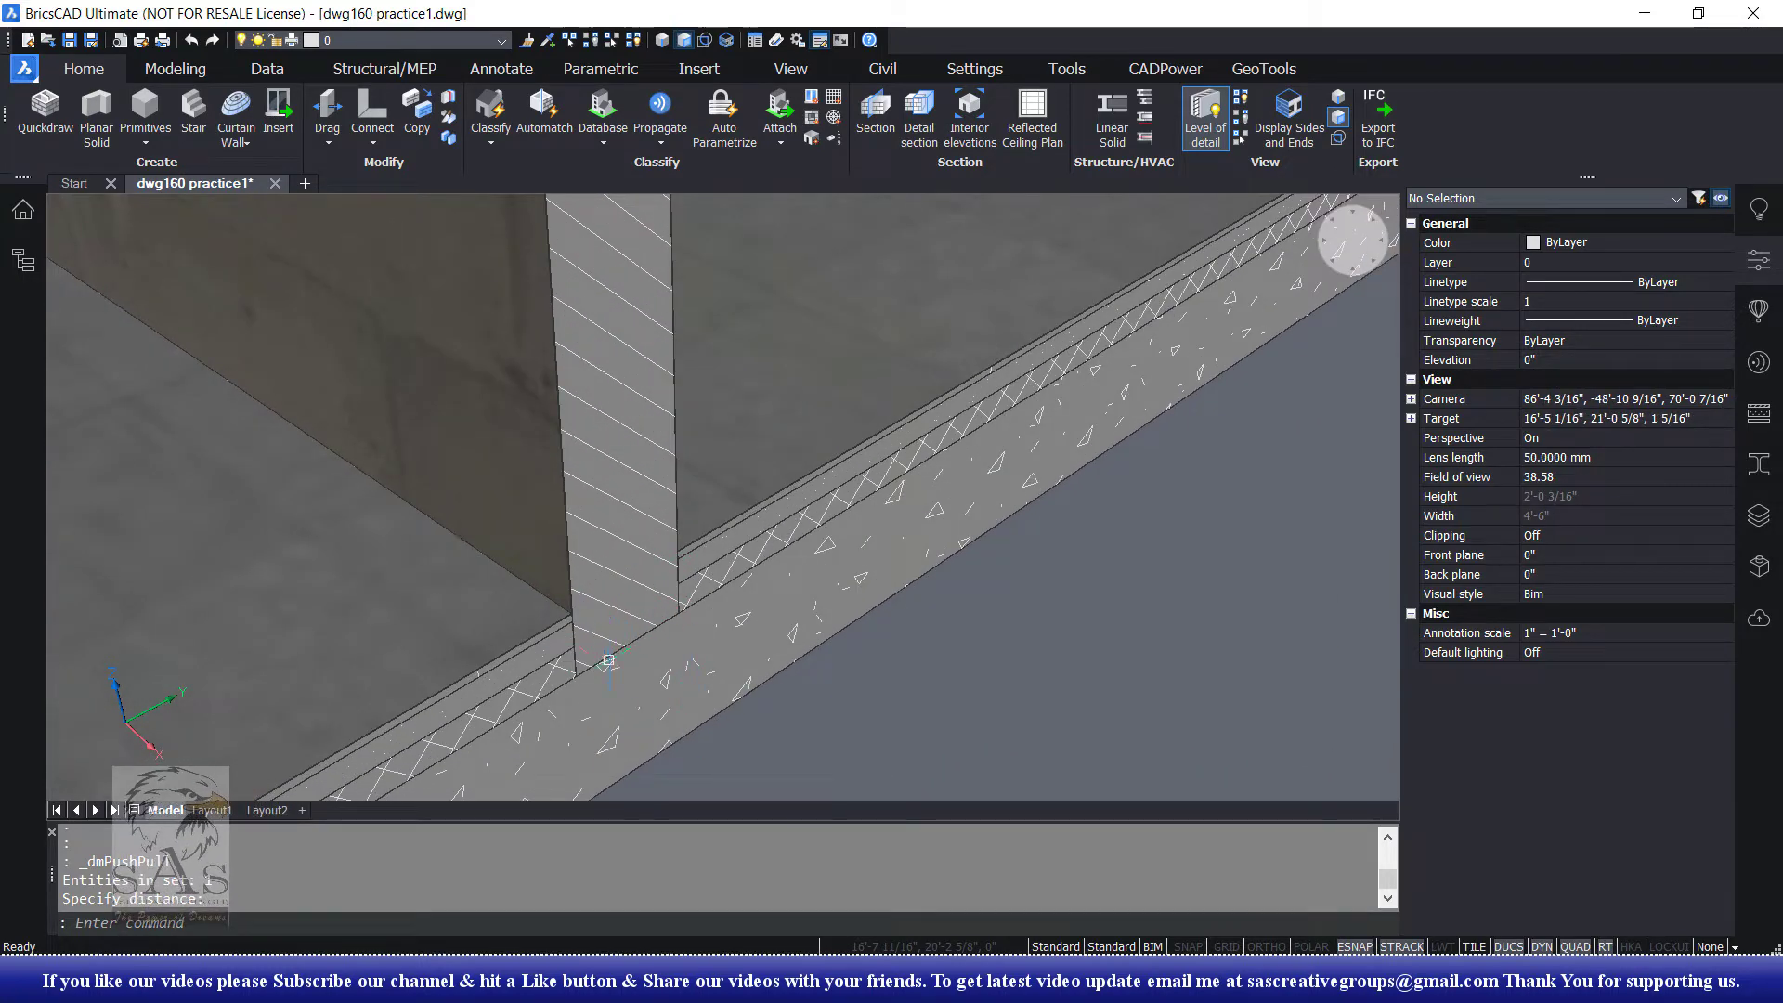
{"action": "scroll", "coordinate": [610, 638], "scroll_direction": "down", "scroll_amount": 3}
{"action": "scroll", "coordinate": [618, 641], "scroll_direction": "up", "scroll_amount": 3}
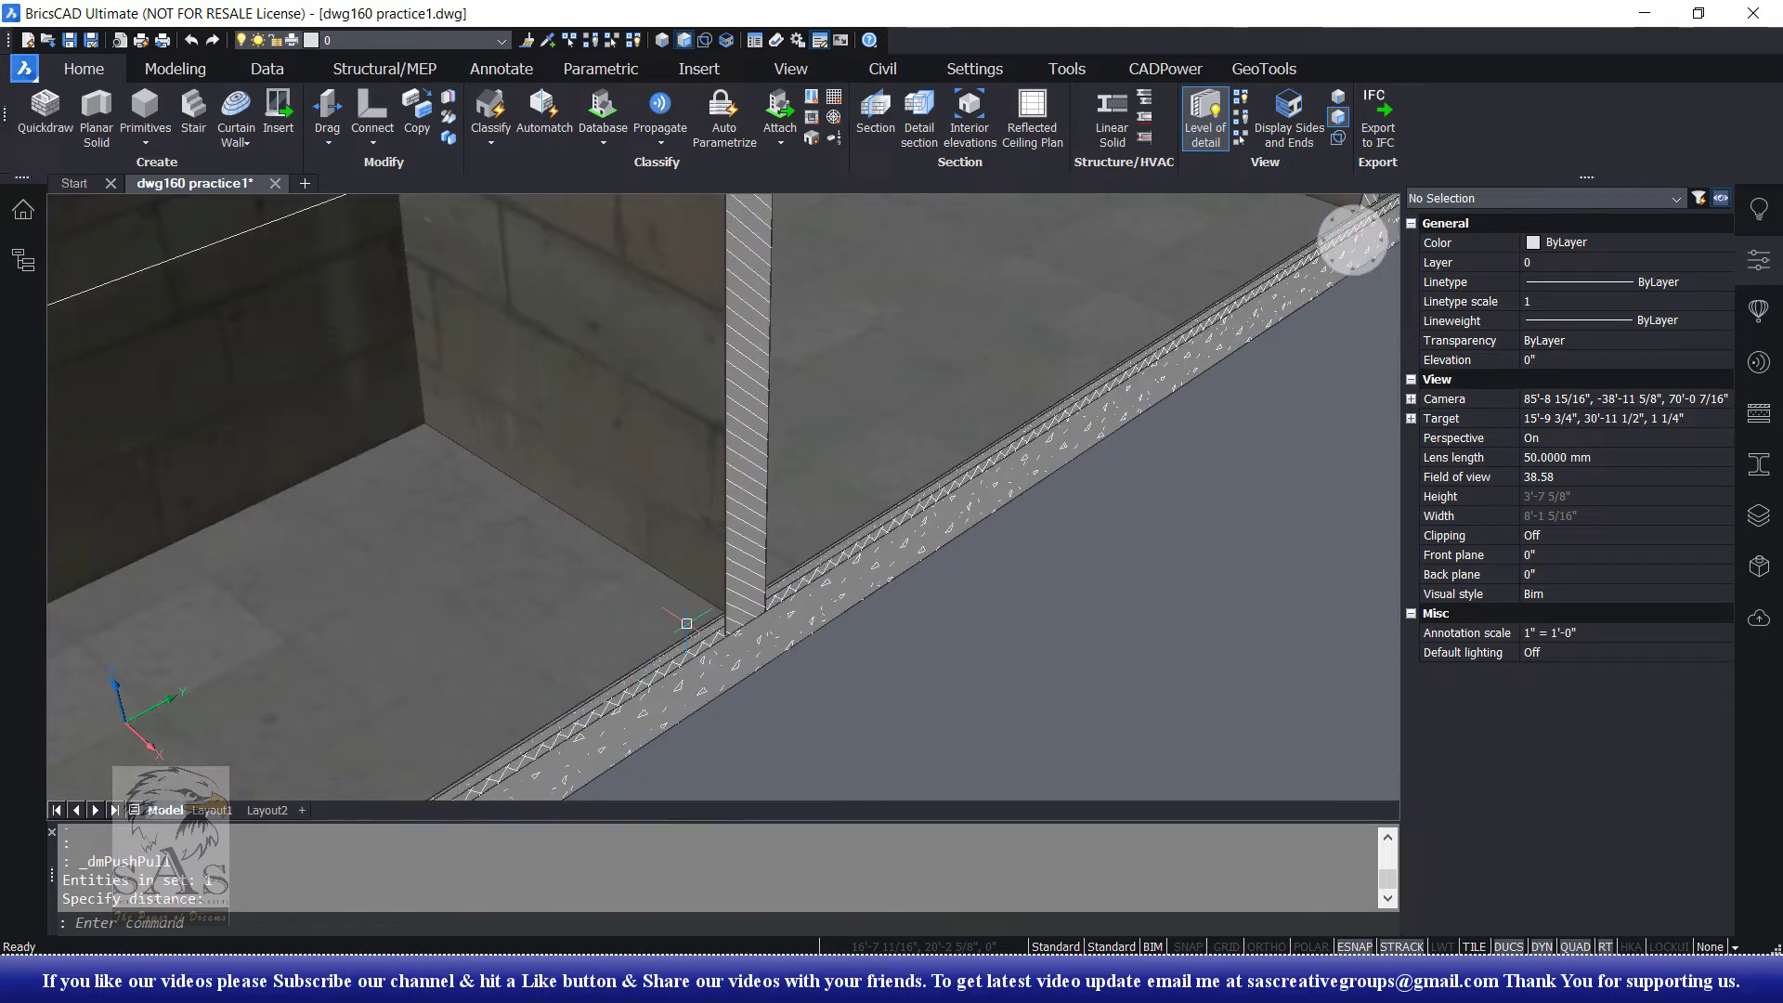
{"action": "middle_click_drag", "start_coordinate": [617, 641], "coordinate": [630, 640]}
{"action": "scroll", "coordinate": [630, 640], "scroll_direction": "down", "scroll_amount": 2}
{"action": "scroll", "coordinate": [544, 633], "scroll_direction": "down", "scroll_amount": 5}
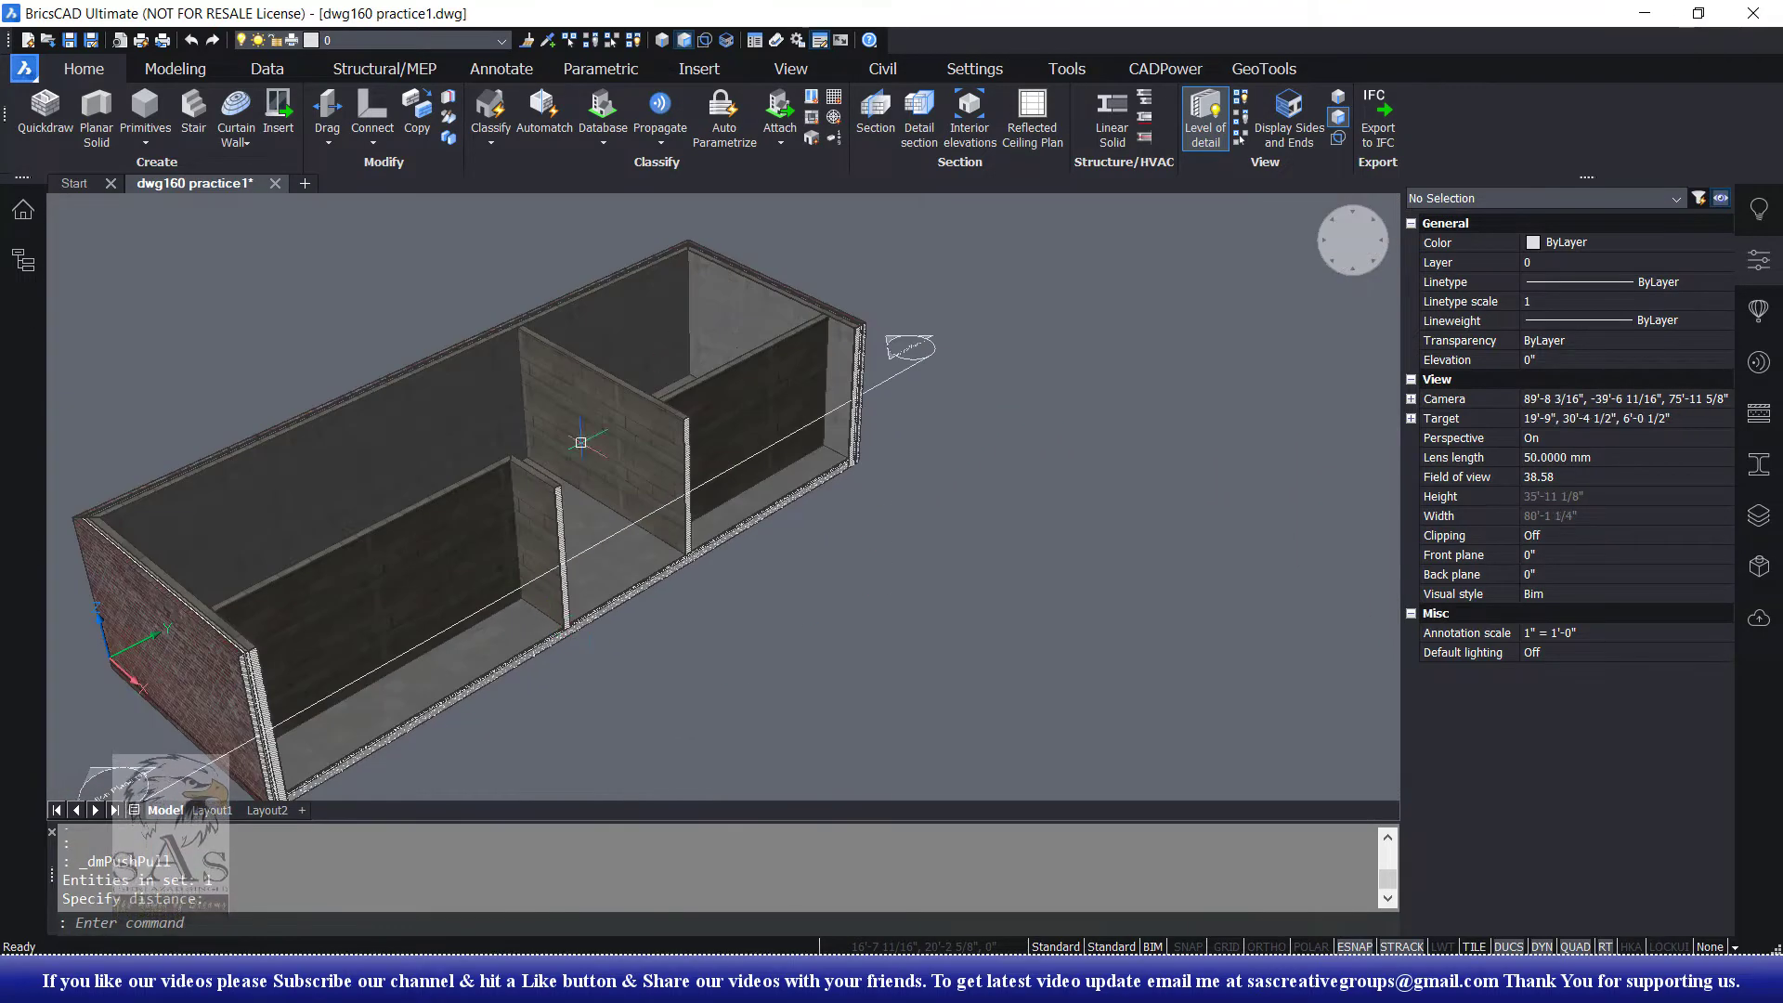
{"action": "scroll", "coordinate": [688, 555], "scroll_direction": "up", "scroll_amount": 5}
{"action": "scroll", "coordinate": [675, 548], "scroll_direction": "up", "scroll_amount": 3}
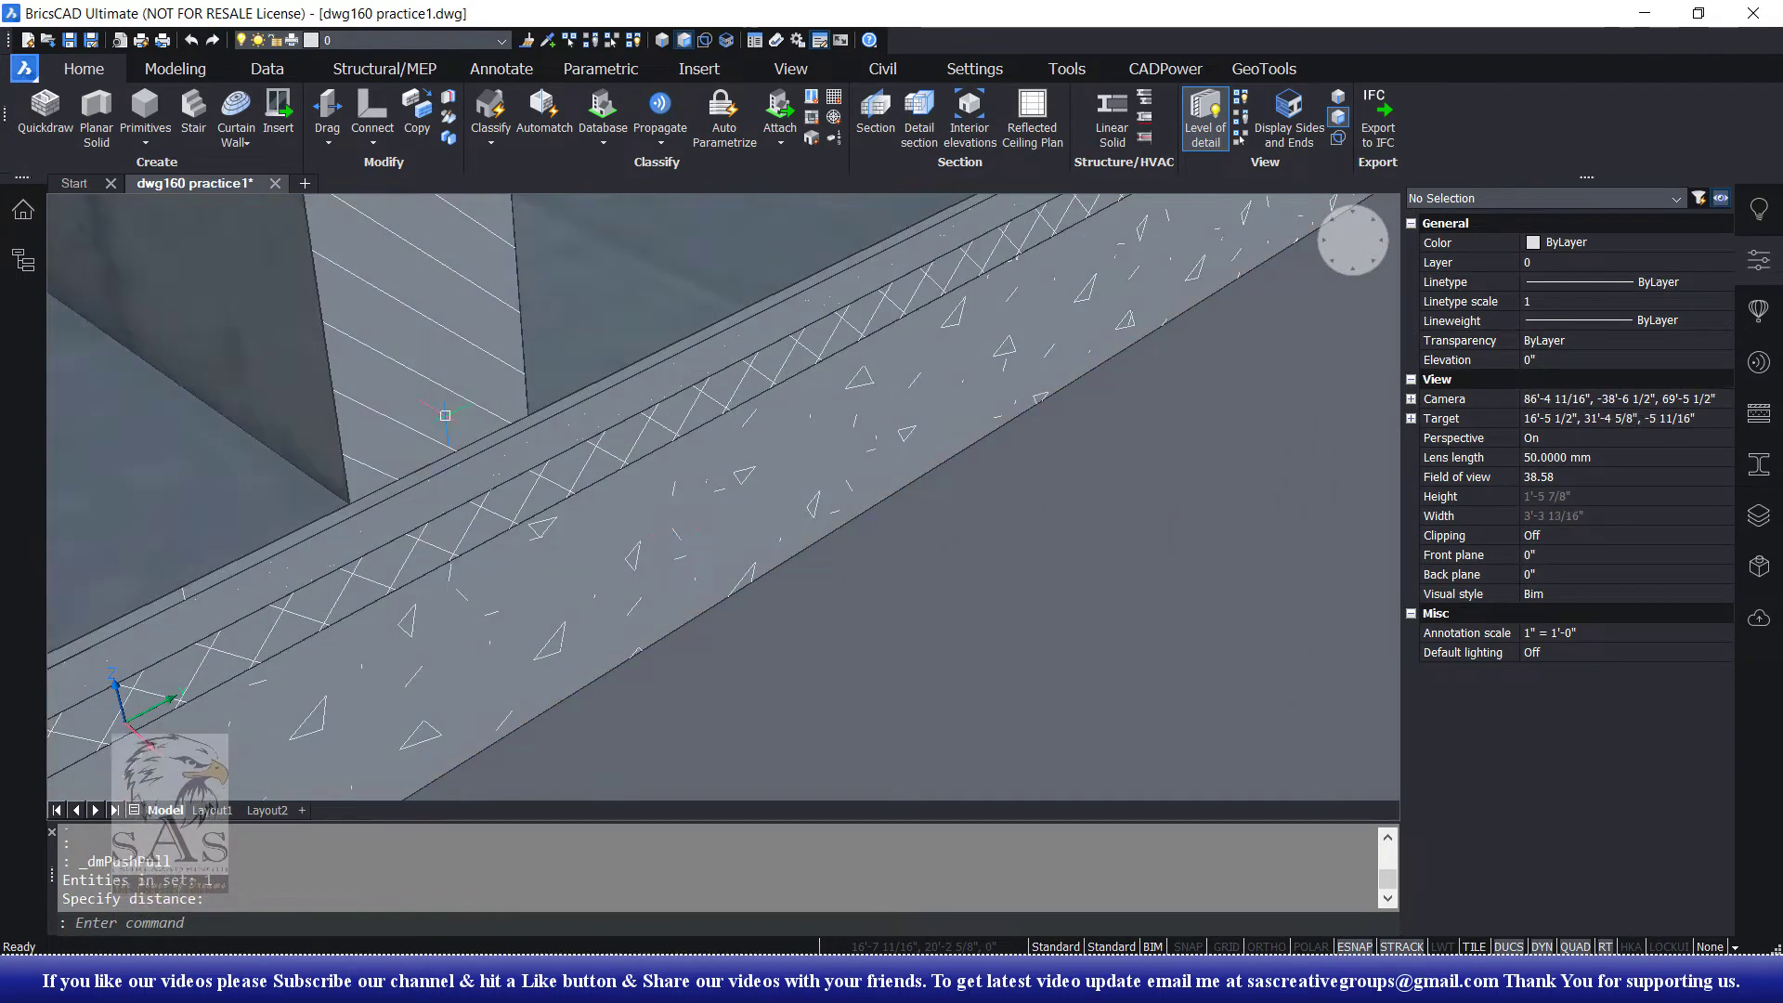
{"action": "scroll", "coordinate": [500, 488], "scroll_direction": "down", "scroll_amount": 2}
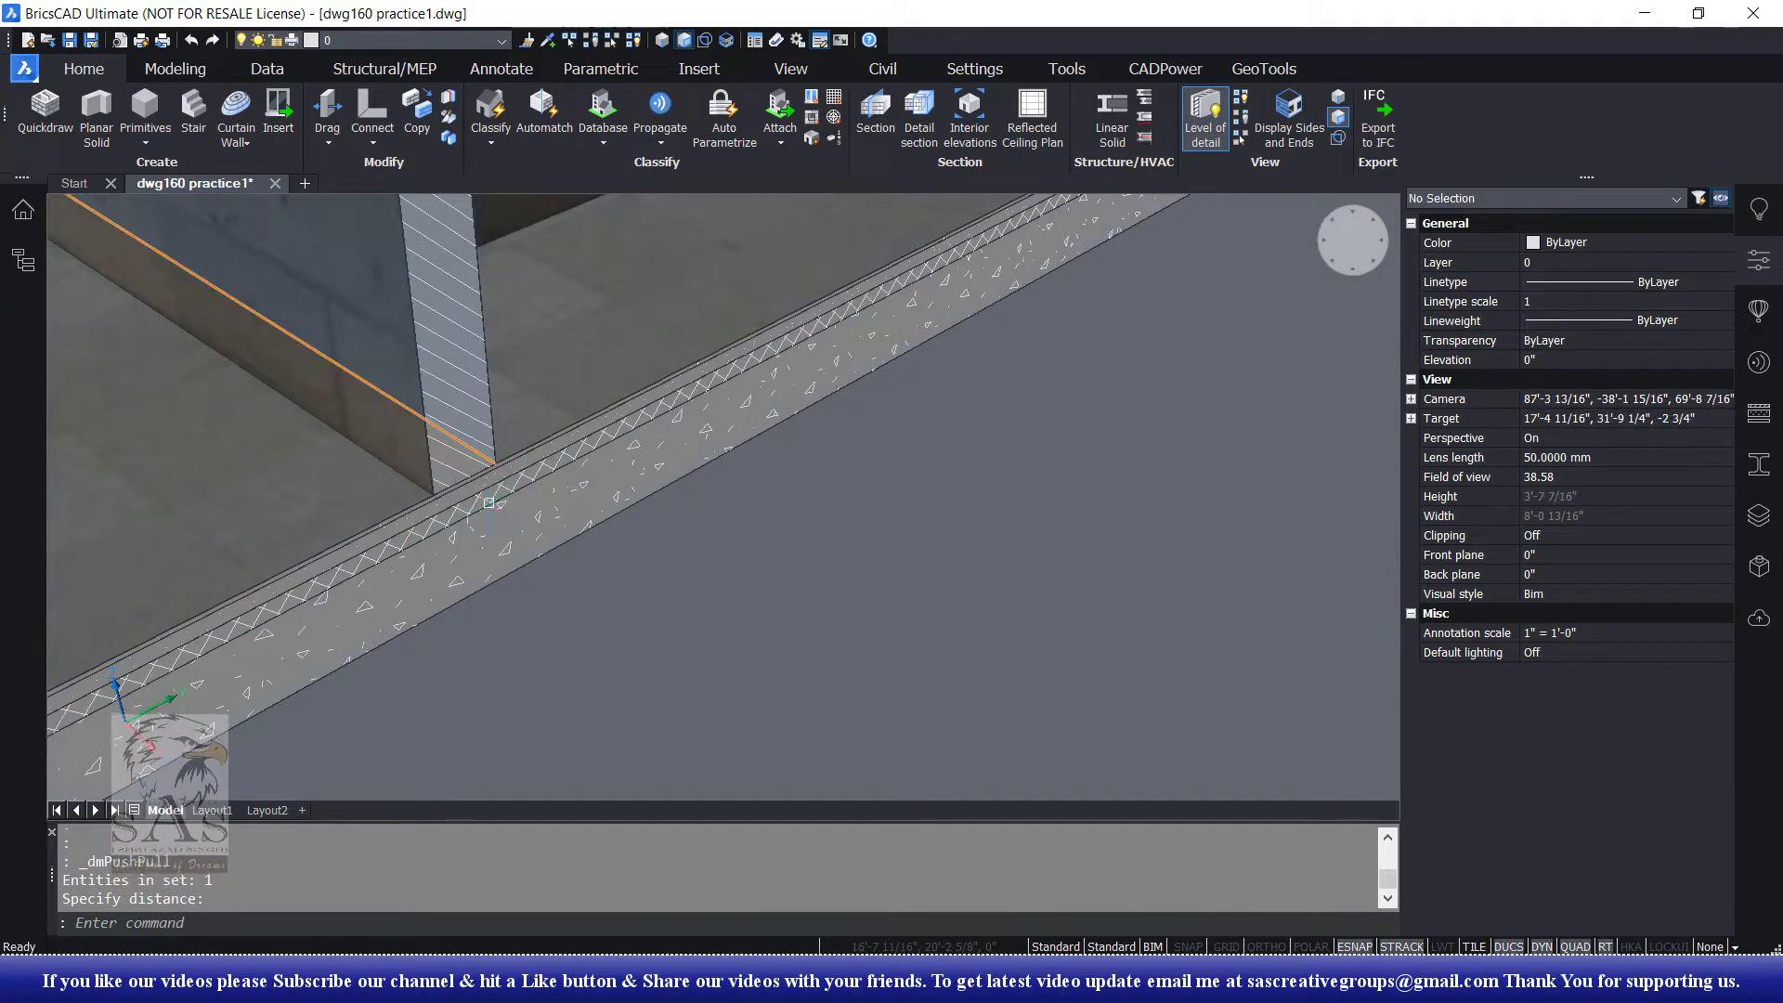
{"action": "scroll", "coordinate": [487, 480], "scroll_direction": "down", "scroll_amount": 2}
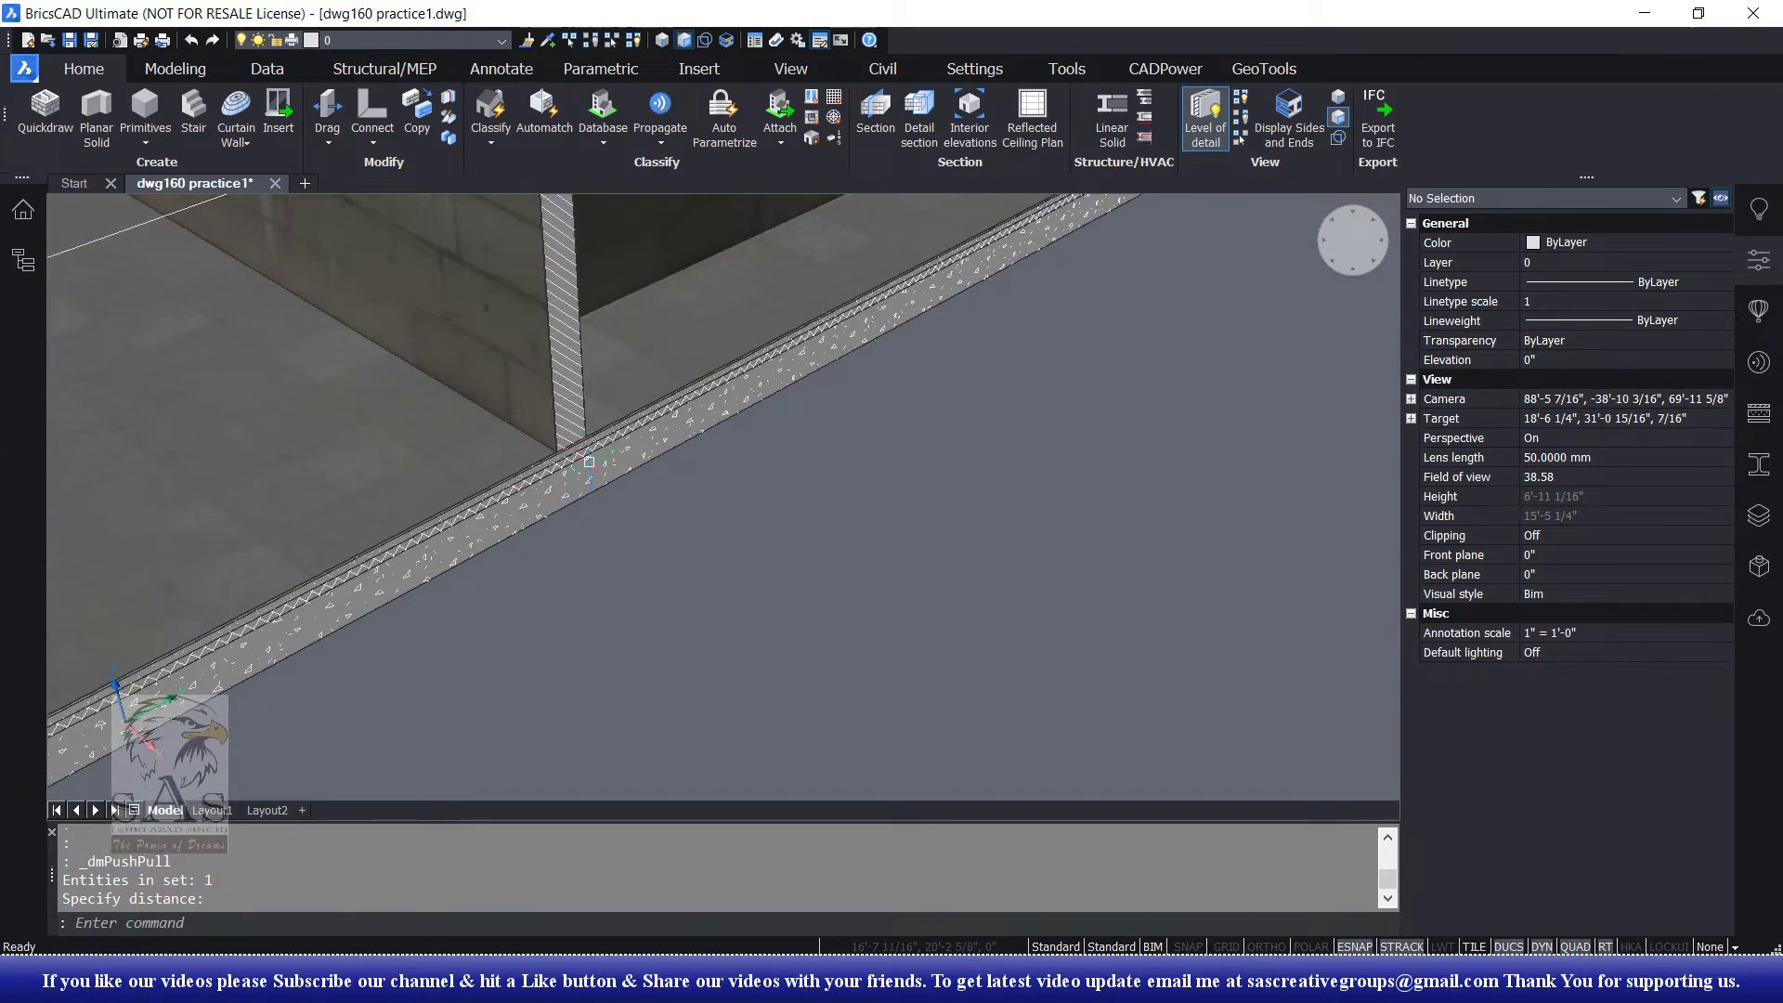
{"action": "scroll", "coordinate": [594, 464], "scroll_direction": "down", "scroll_amount": 1}
{"action": "scroll", "coordinate": [585, 464], "scroll_direction": "down", "scroll_amount": 1}
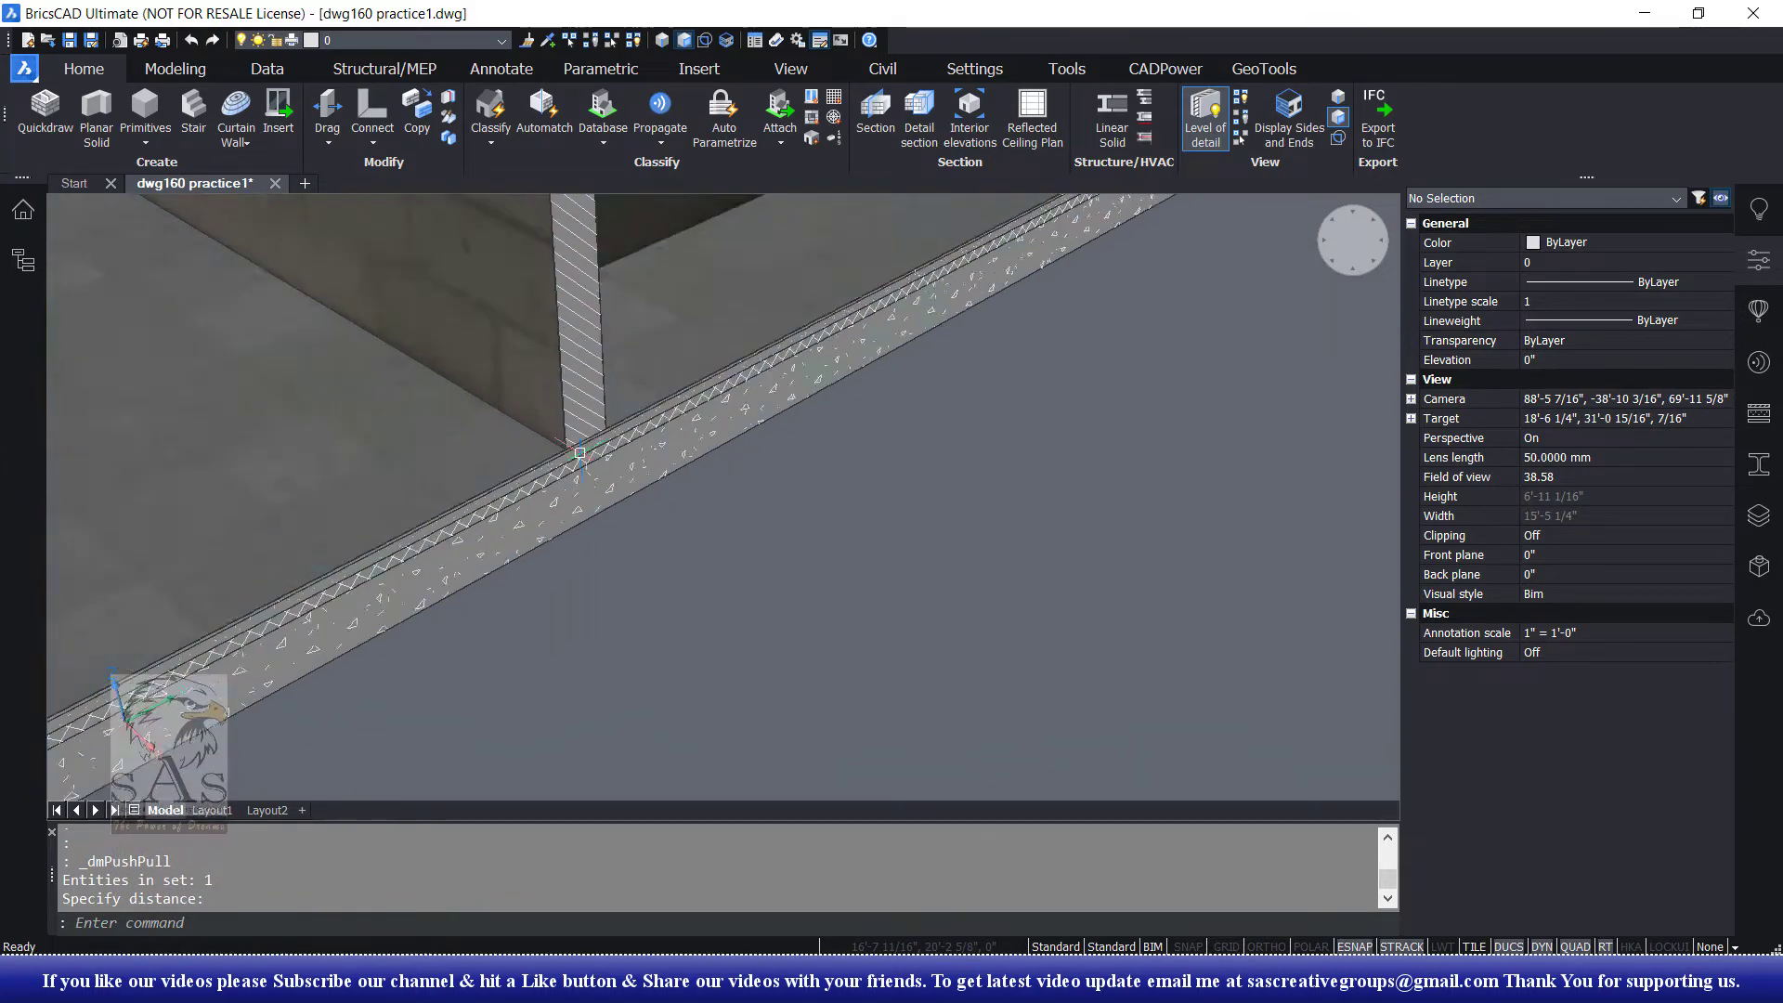
{"action": "scroll", "coordinate": [686, 488], "scroll_direction": "down", "scroll_amount": 2}
{"action": "scroll", "coordinate": [597, 532], "scroll_direction": "down", "scroll_amount": 2}
{"action": "middle_click_drag", "start_coordinate": [579, 455], "coordinate": [685, 458]}
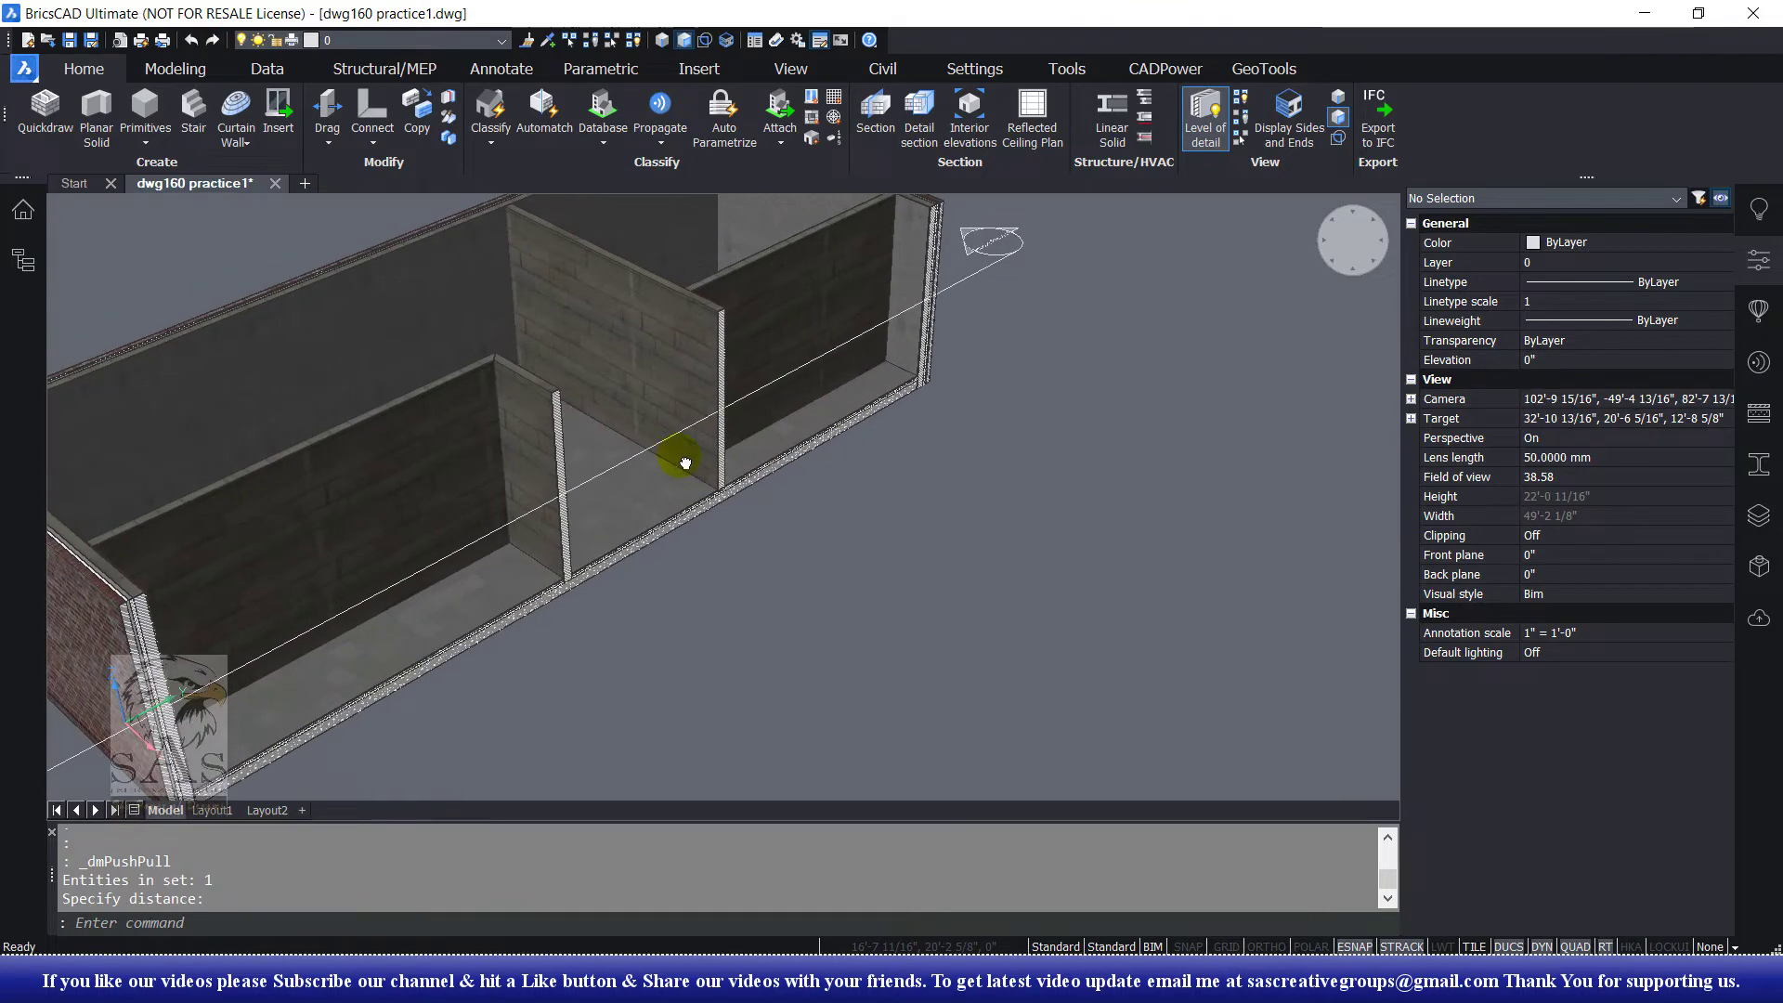
Propagate the planar wall-slab detail as an extrusion to all three matching junctions
{"action": "left_click", "coordinate": [669, 143]}
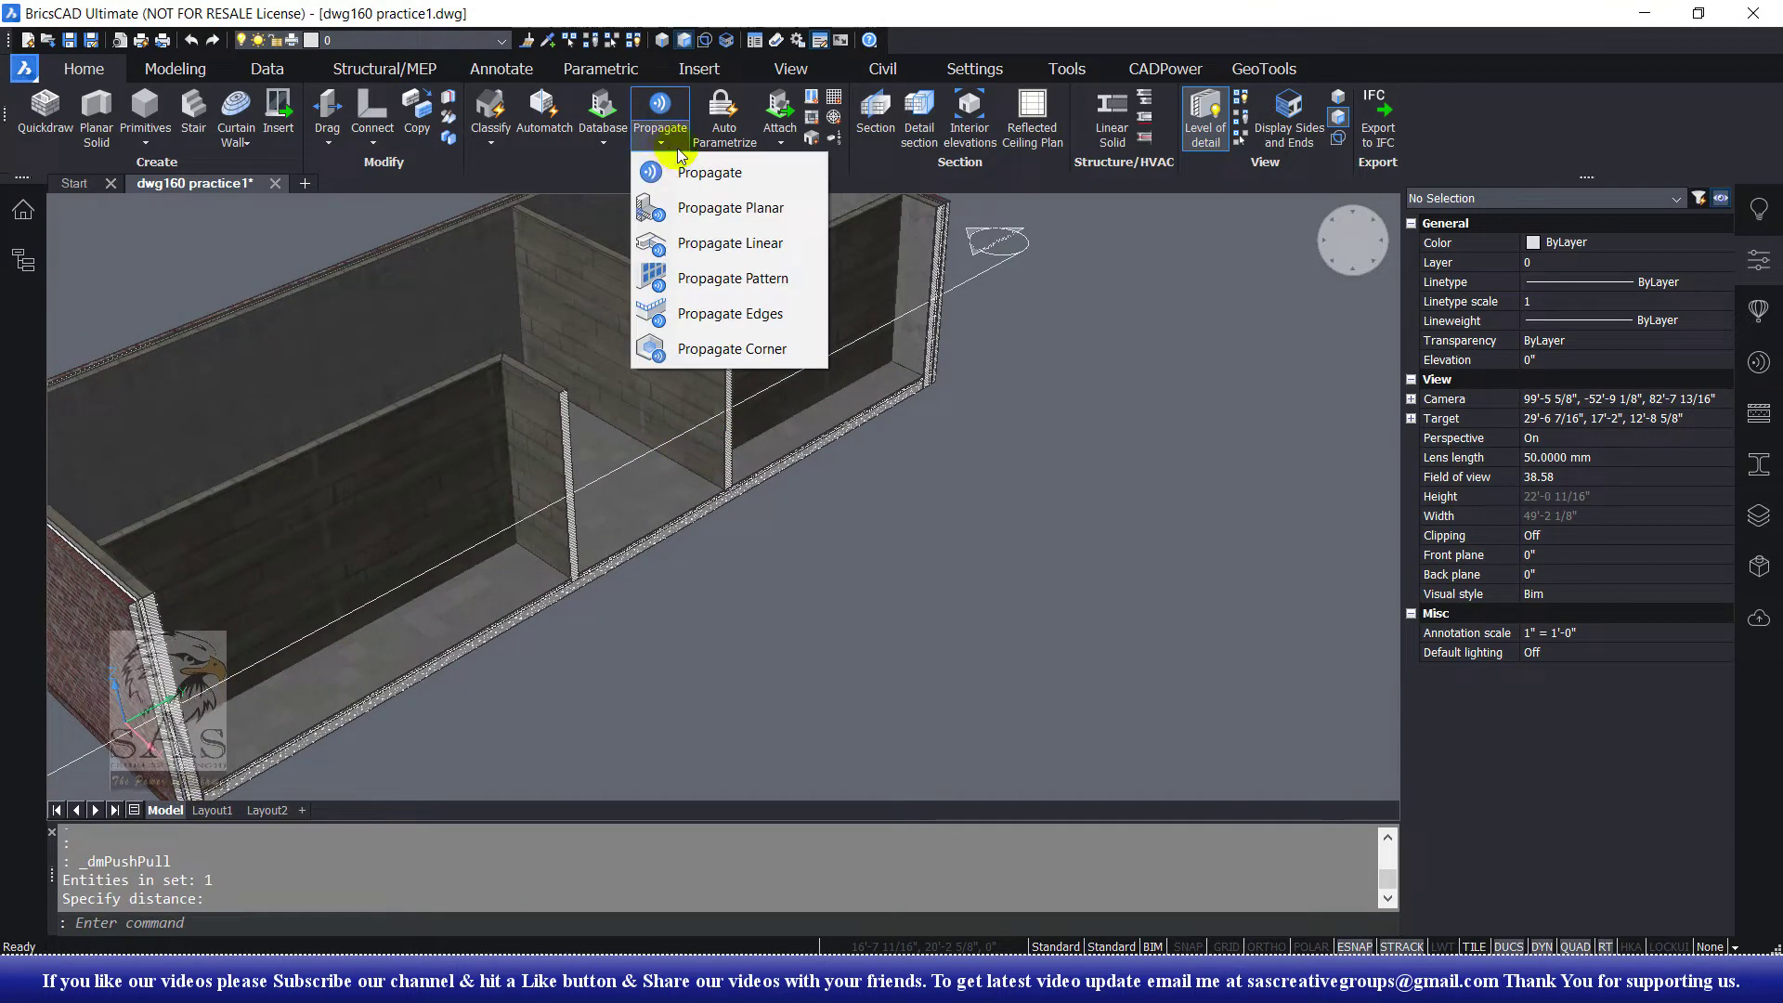
{"action": "left_click", "coordinate": [746, 226]}
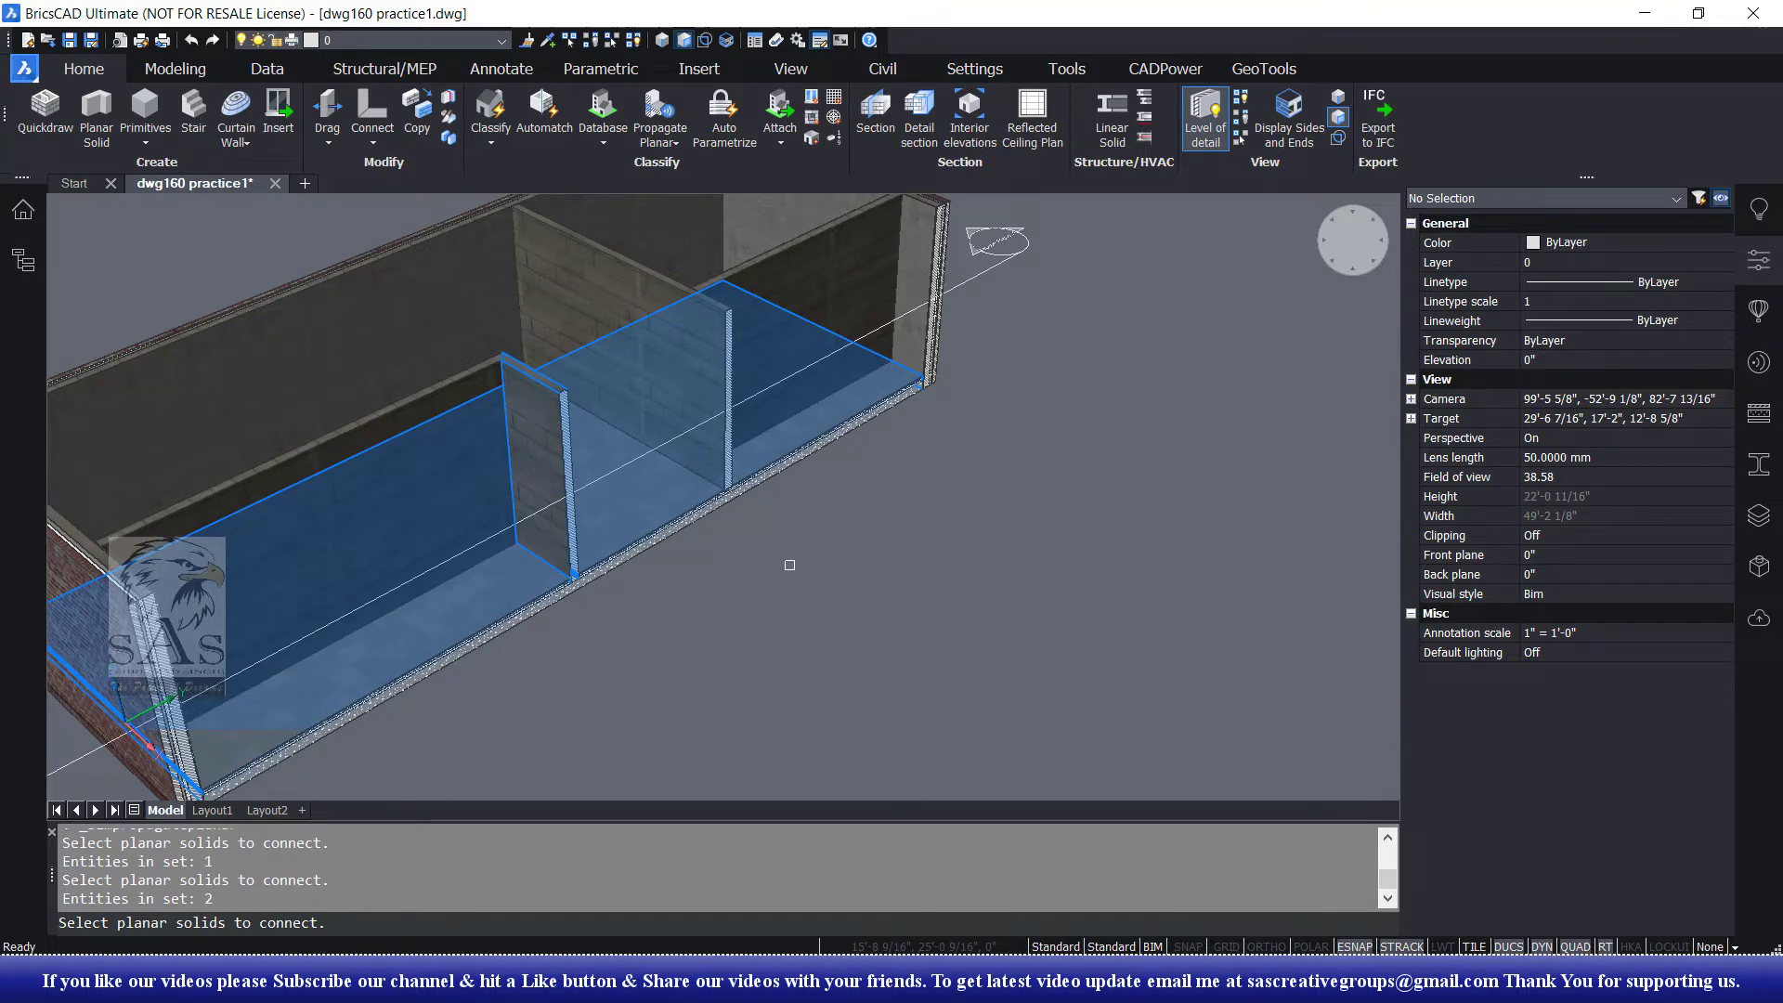
{"action": "key", "text": "Return"}
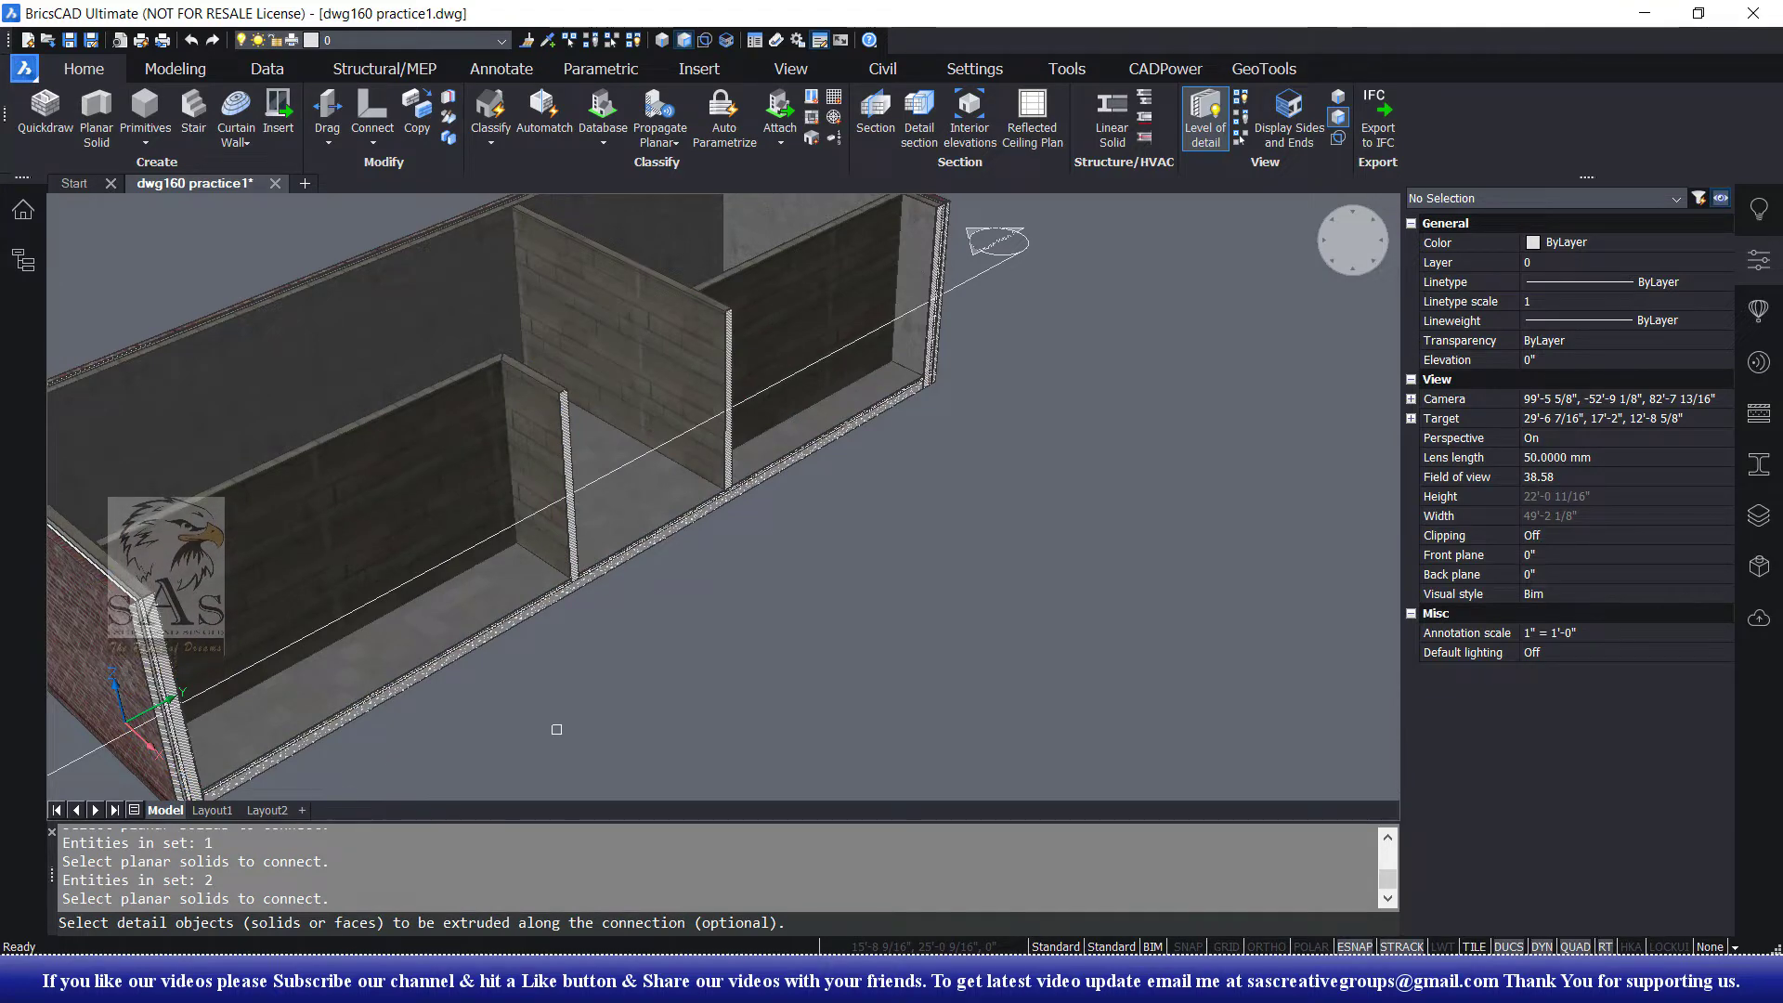
{"action": "key", "text": "Return"}
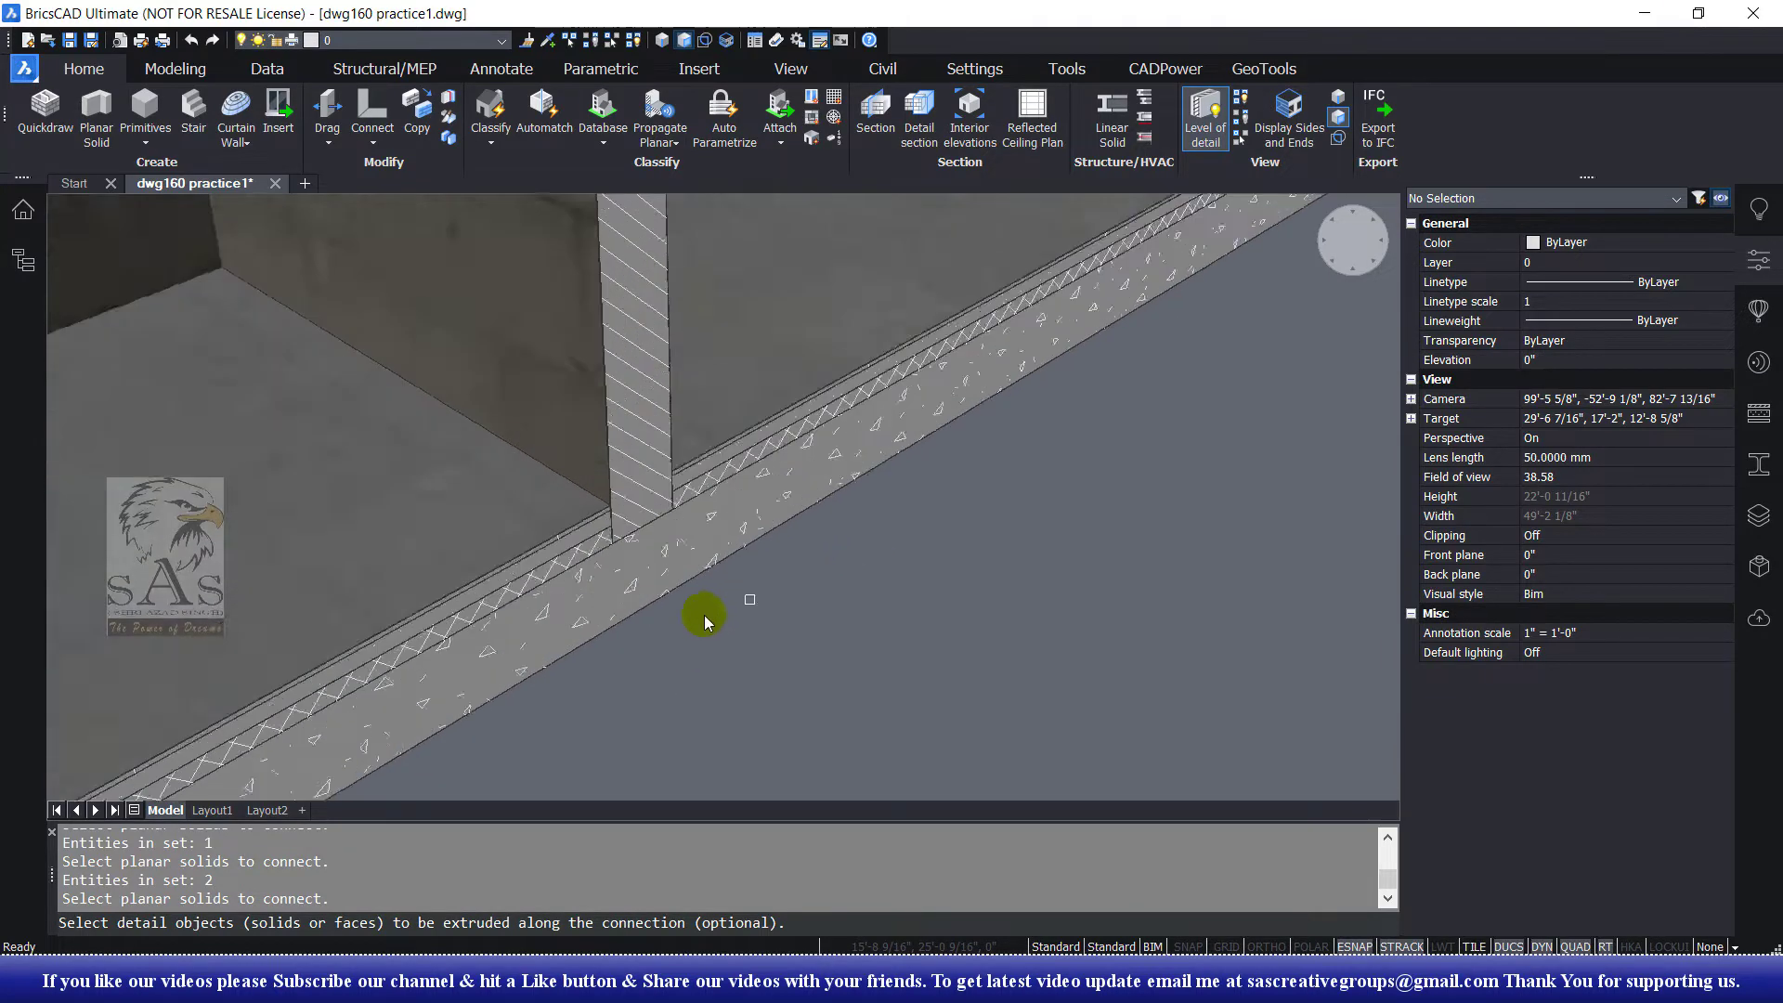
{"action": "right_click", "coordinate": [856, 637]}
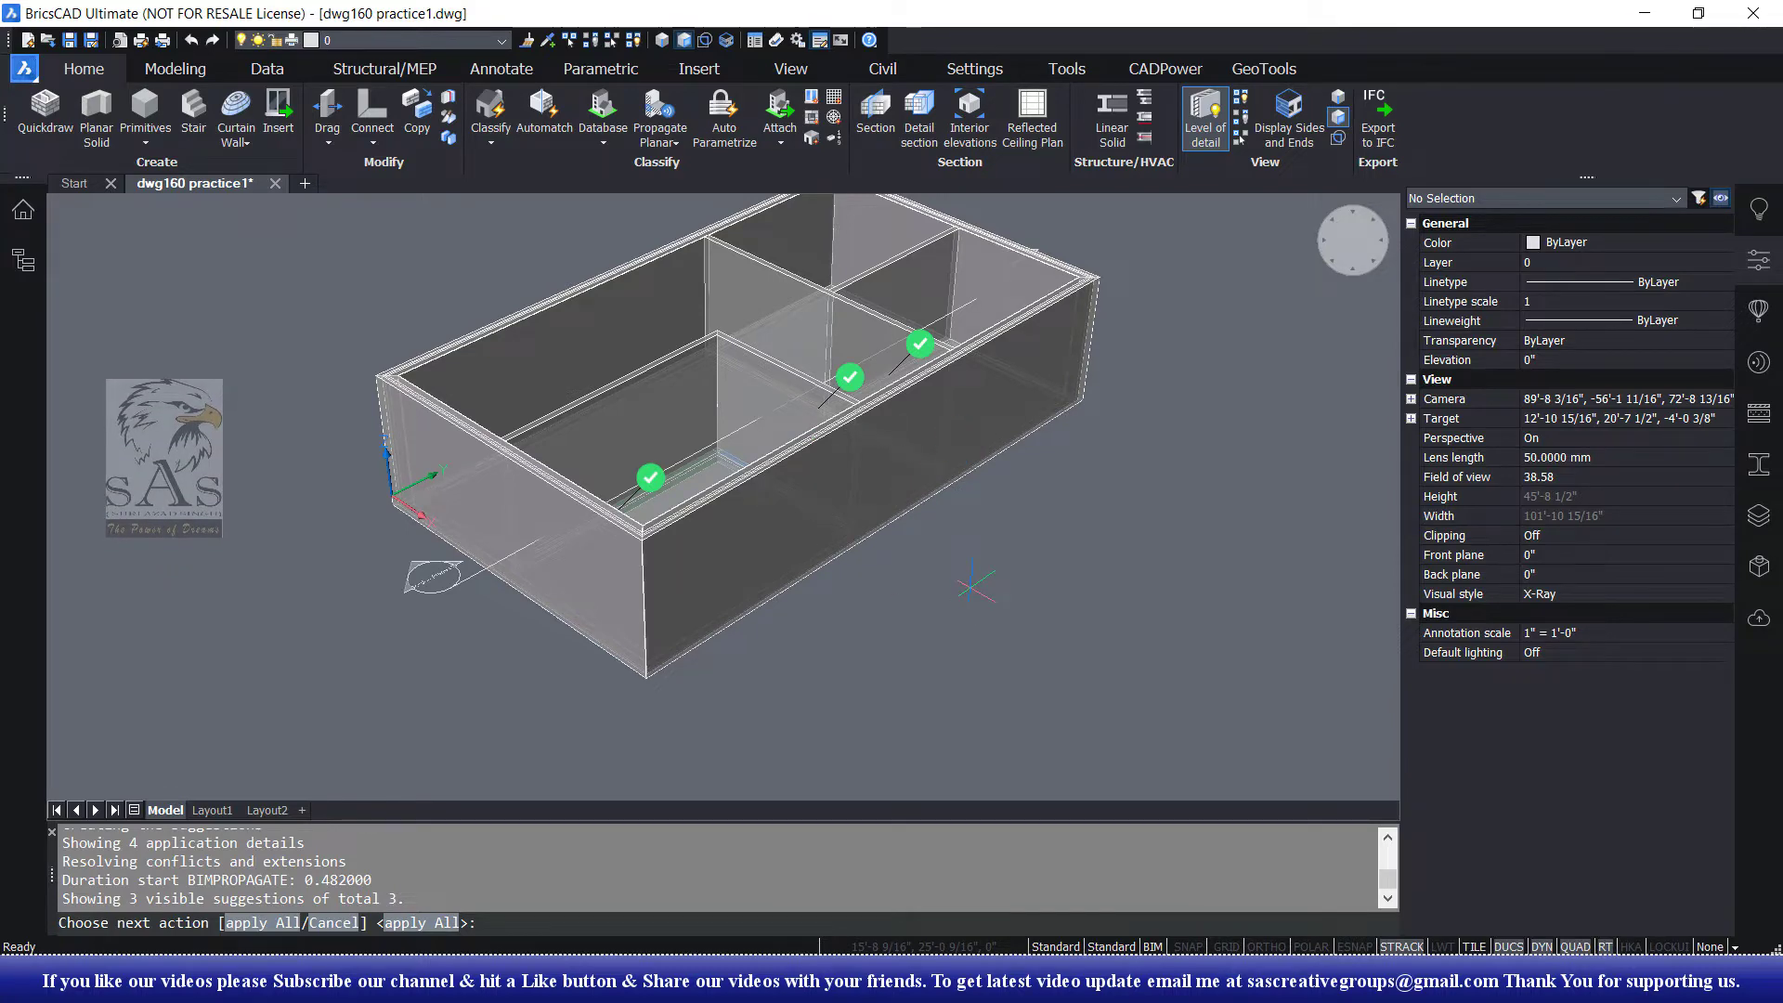
{"action": "right_click", "coordinate": [976, 585]}
Pan and orbit along the slab edge to inspect the propagated junction details
{"action": "scroll", "coordinate": [721, 585], "scroll_direction": "up", "scroll_amount": 3}
{"action": "scroll", "coordinate": [428, 561], "scroll_direction": "up", "scroll_amount": 3}
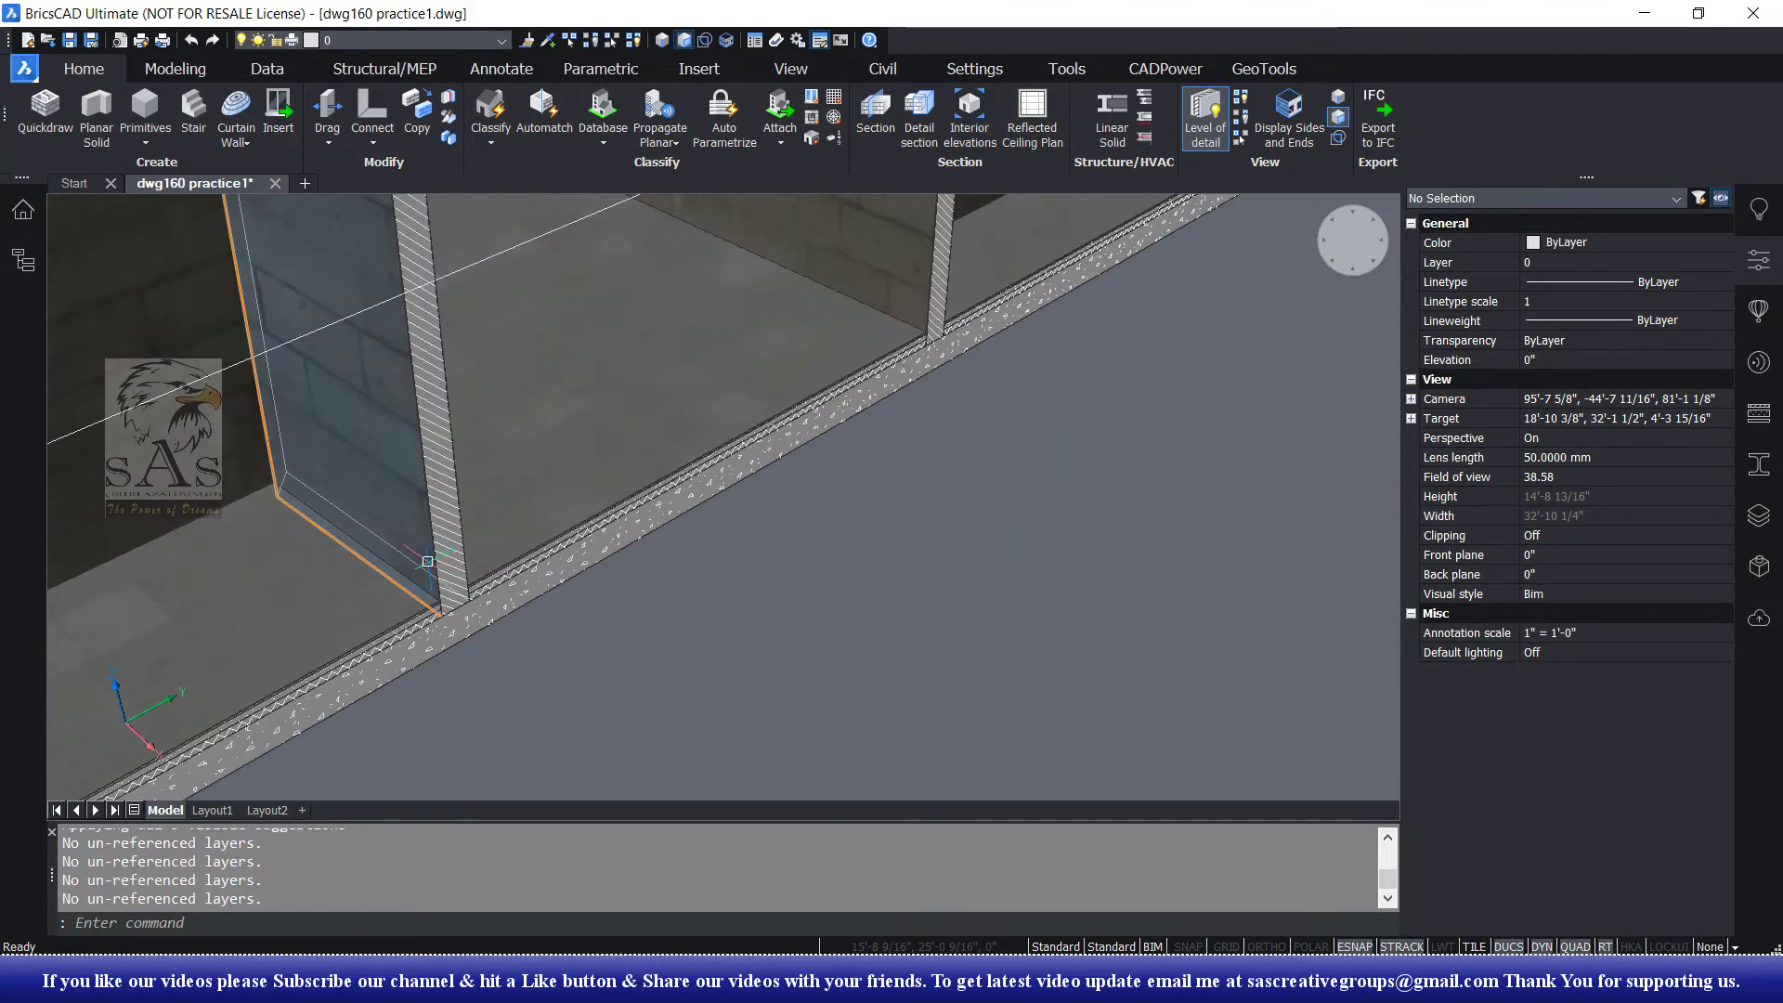
{"action": "scroll", "coordinate": [427, 561], "scroll_direction": "up", "scroll_amount": 3}
{"action": "scroll", "coordinate": [557, 636], "scroll_direction": "up", "scroll_amount": 2}
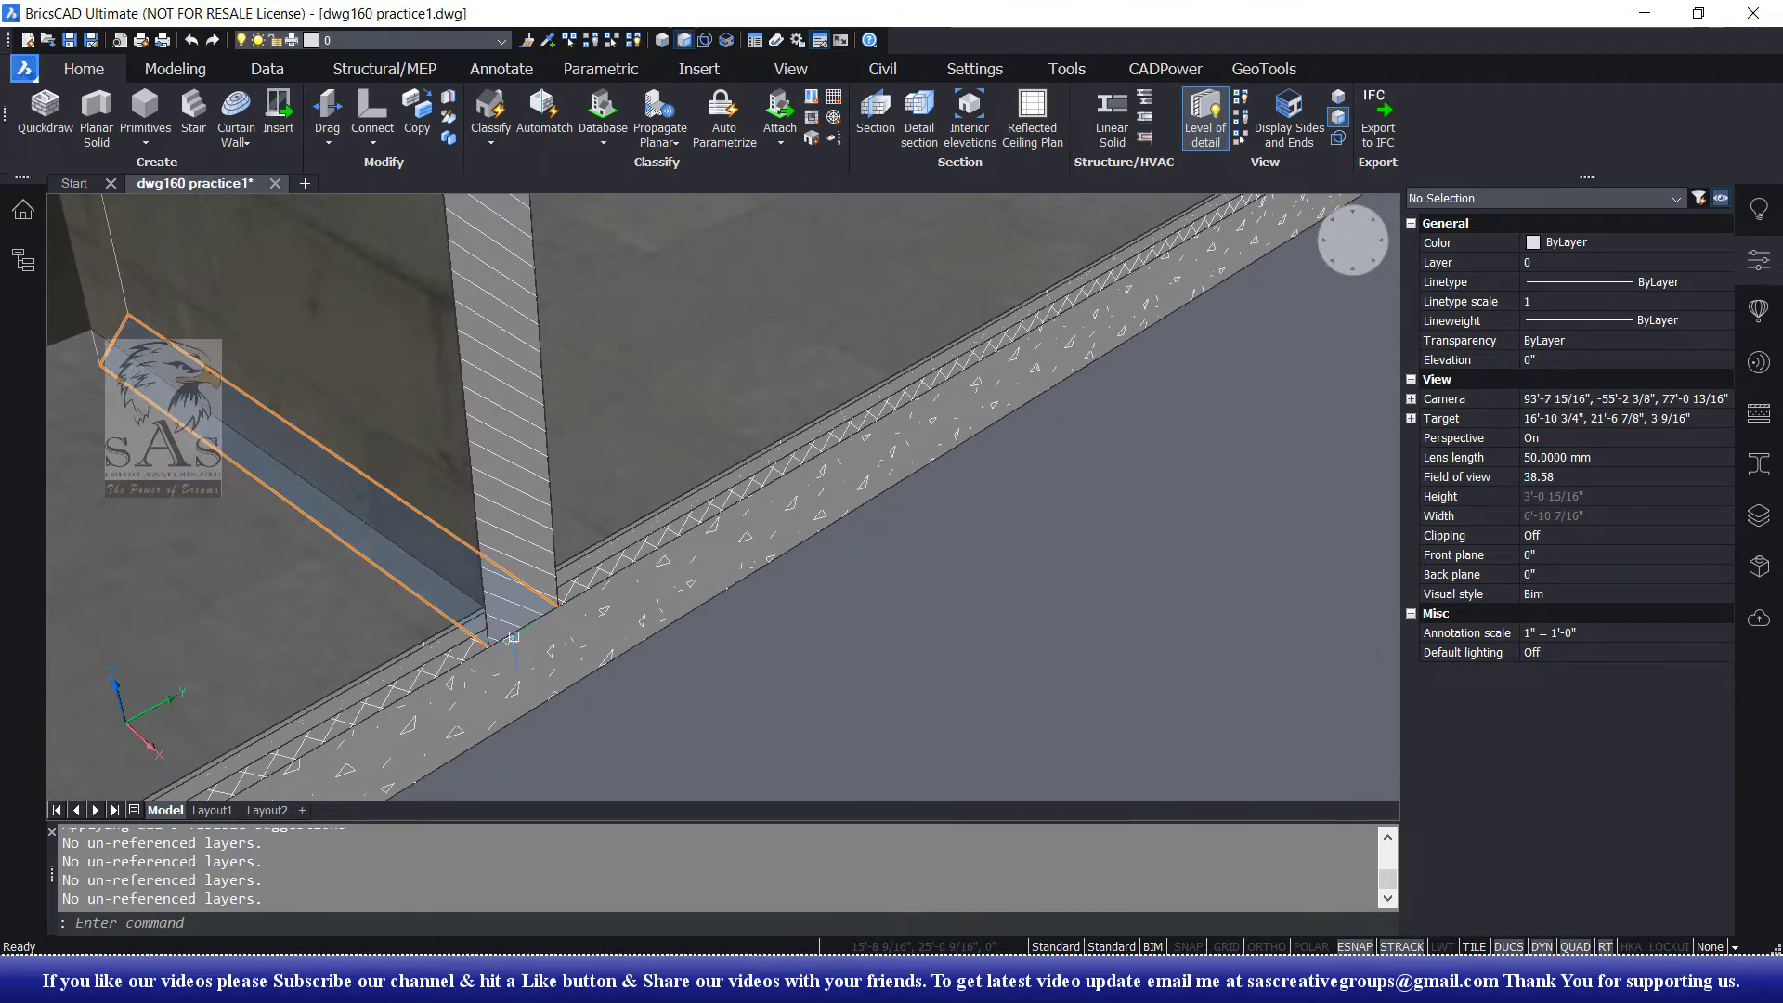
{"action": "middle_click_drag", "start_coordinate": [891, 457], "coordinate": [724, 503]}
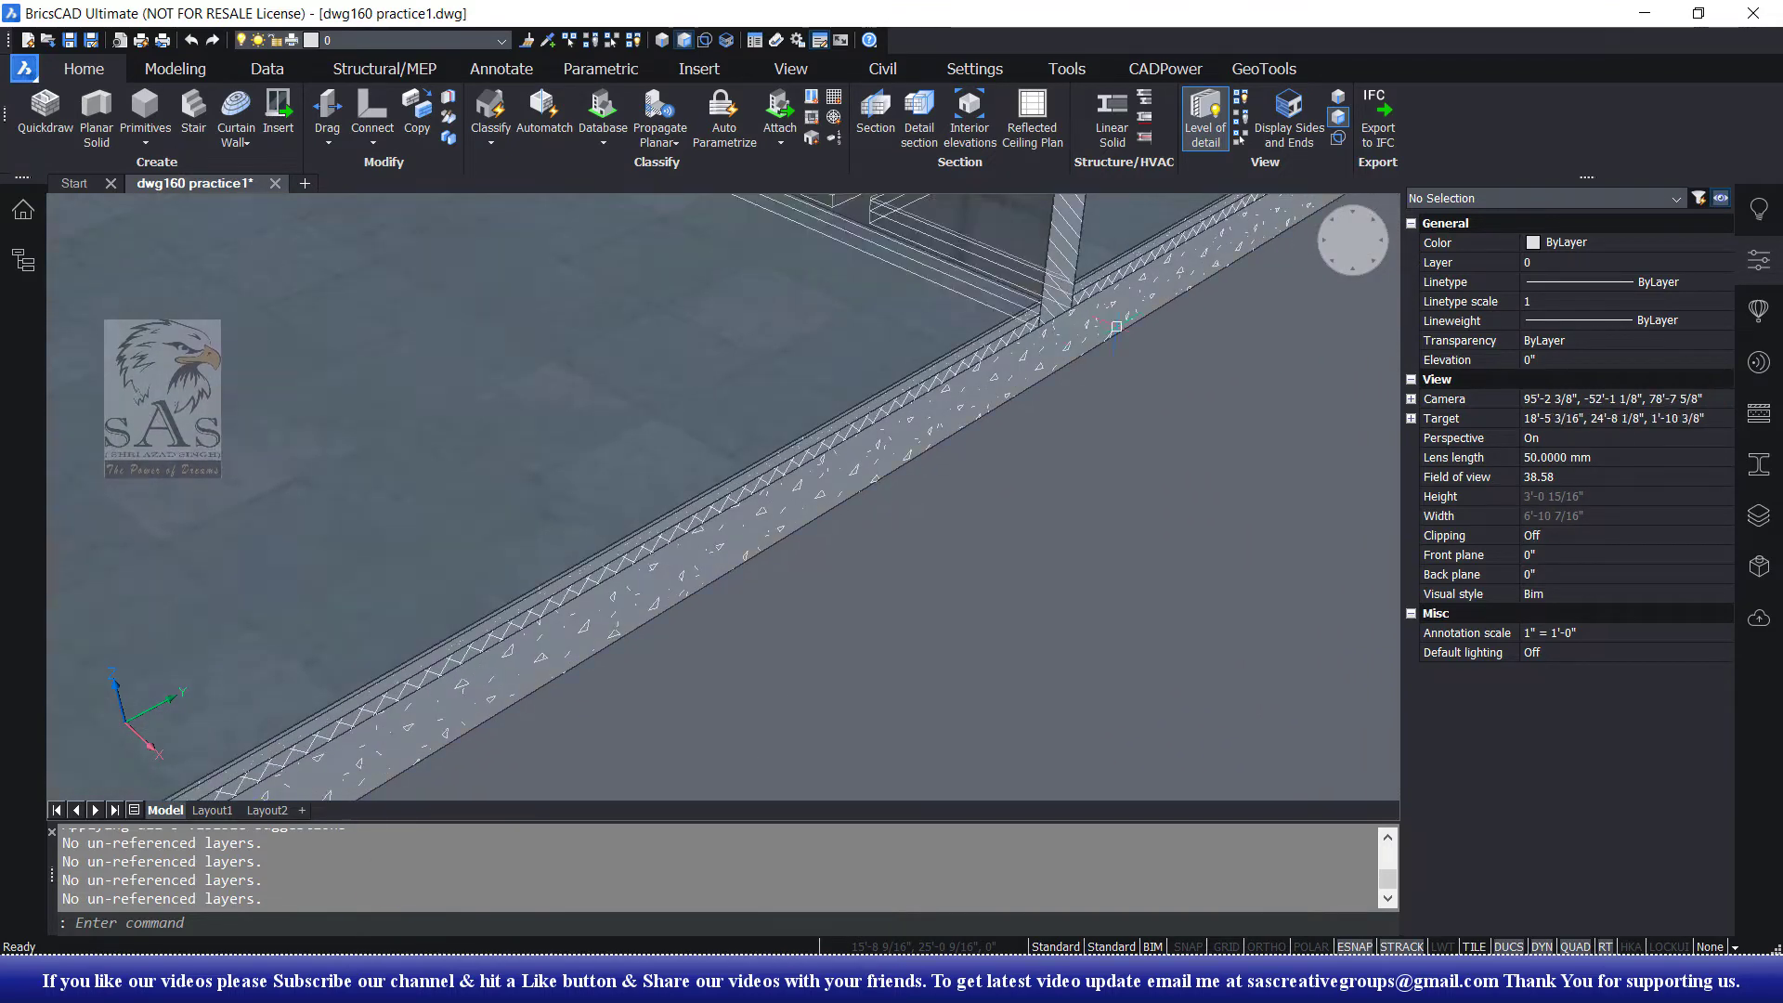
{"action": "scroll", "coordinate": [709, 656], "scroll_direction": "down", "scroll_amount": 2}
{"action": "scroll", "coordinate": [557, 537], "scroll_direction": "down", "scroll_amount": 2}
{"action": "scroll", "coordinate": [650, 520], "scroll_direction": "down", "scroll_amount": 4}
{"action": "scroll", "coordinate": [706, 463], "scroll_direction": "up", "scroll_amount": 4}
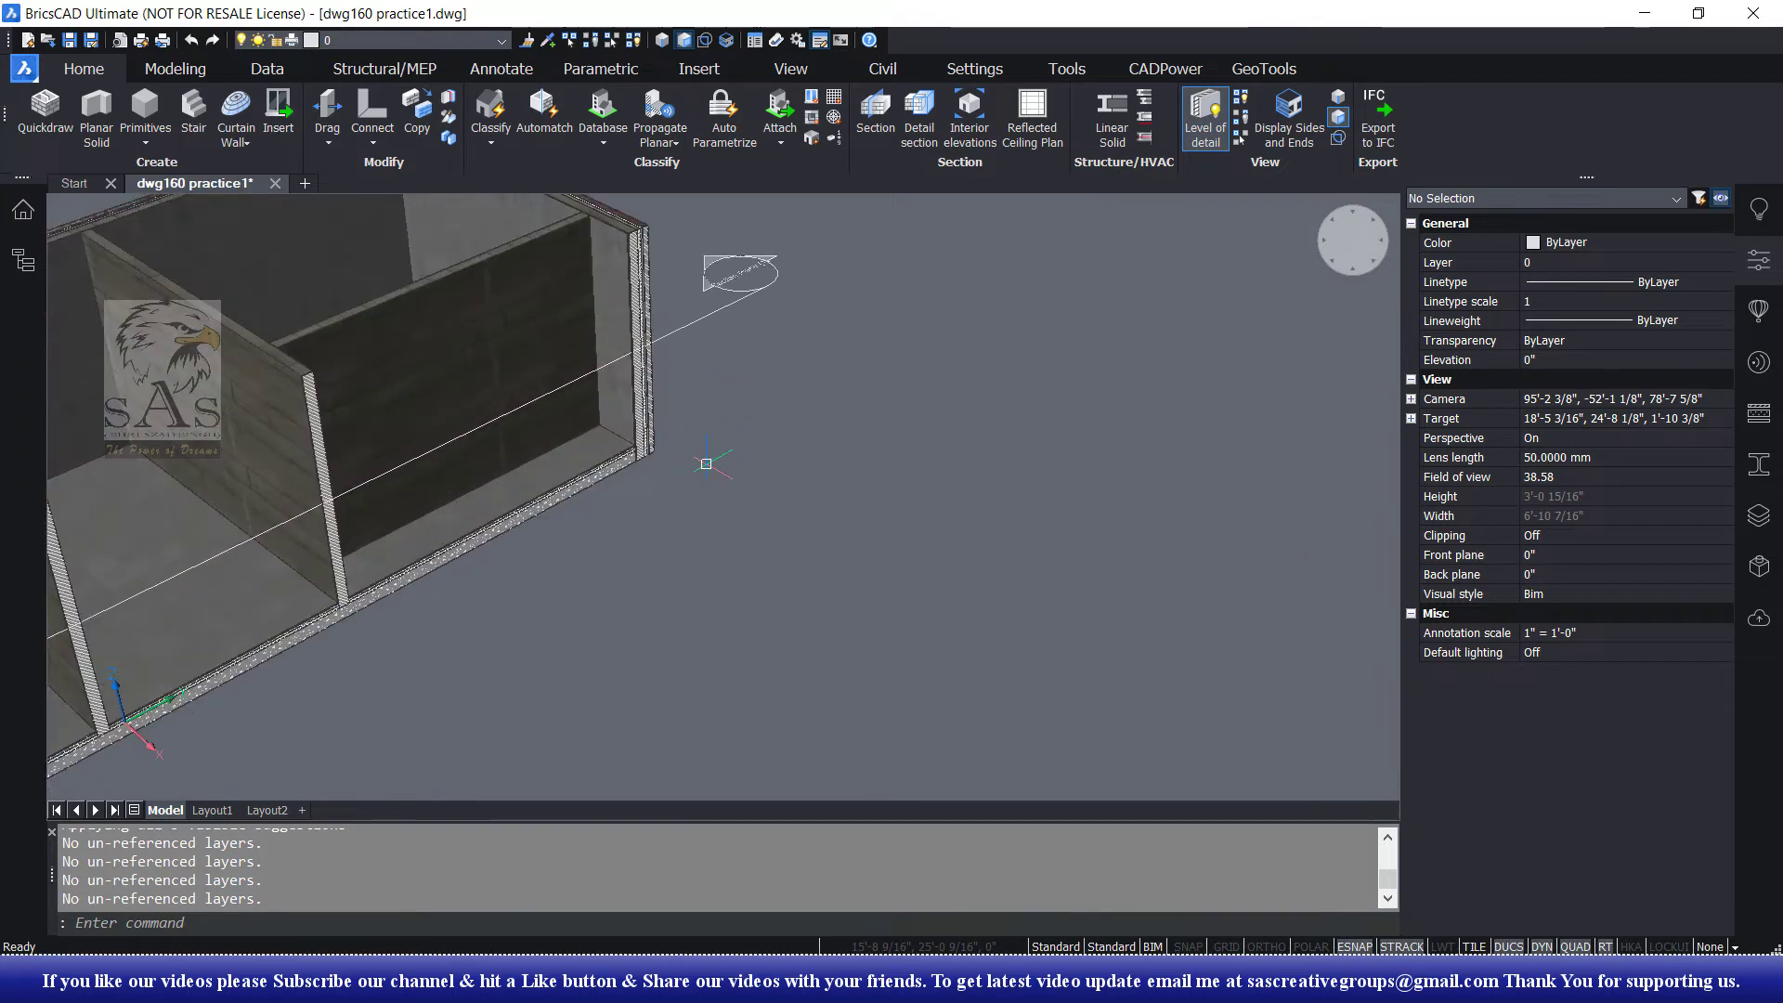
{"action": "scroll", "coordinate": [706, 463], "scroll_direction": "down", "scroll_amount": 2}
{"action": "scroll", "coordinate": [964, 536], "scroll_direction": "down", "scroll_amount": 3}
{"action": "mouse_move", "coordinate": [861, 487]}
{"action": "middle_mouse_down", "text": "shift"}
{"action": "mouse_move", "coordinate": [737, 505]}
{"action": "mouse_move", "coordinate": [383, 492]}
{"action": "mouse_move", "coordinate": [667, 451]}
{"action": "middle_mouse_up", "text": "shift"}
{"action": "scroll", "coordinate": [667, 451], "scroll_direction": "up", "scroll_amount": 2}
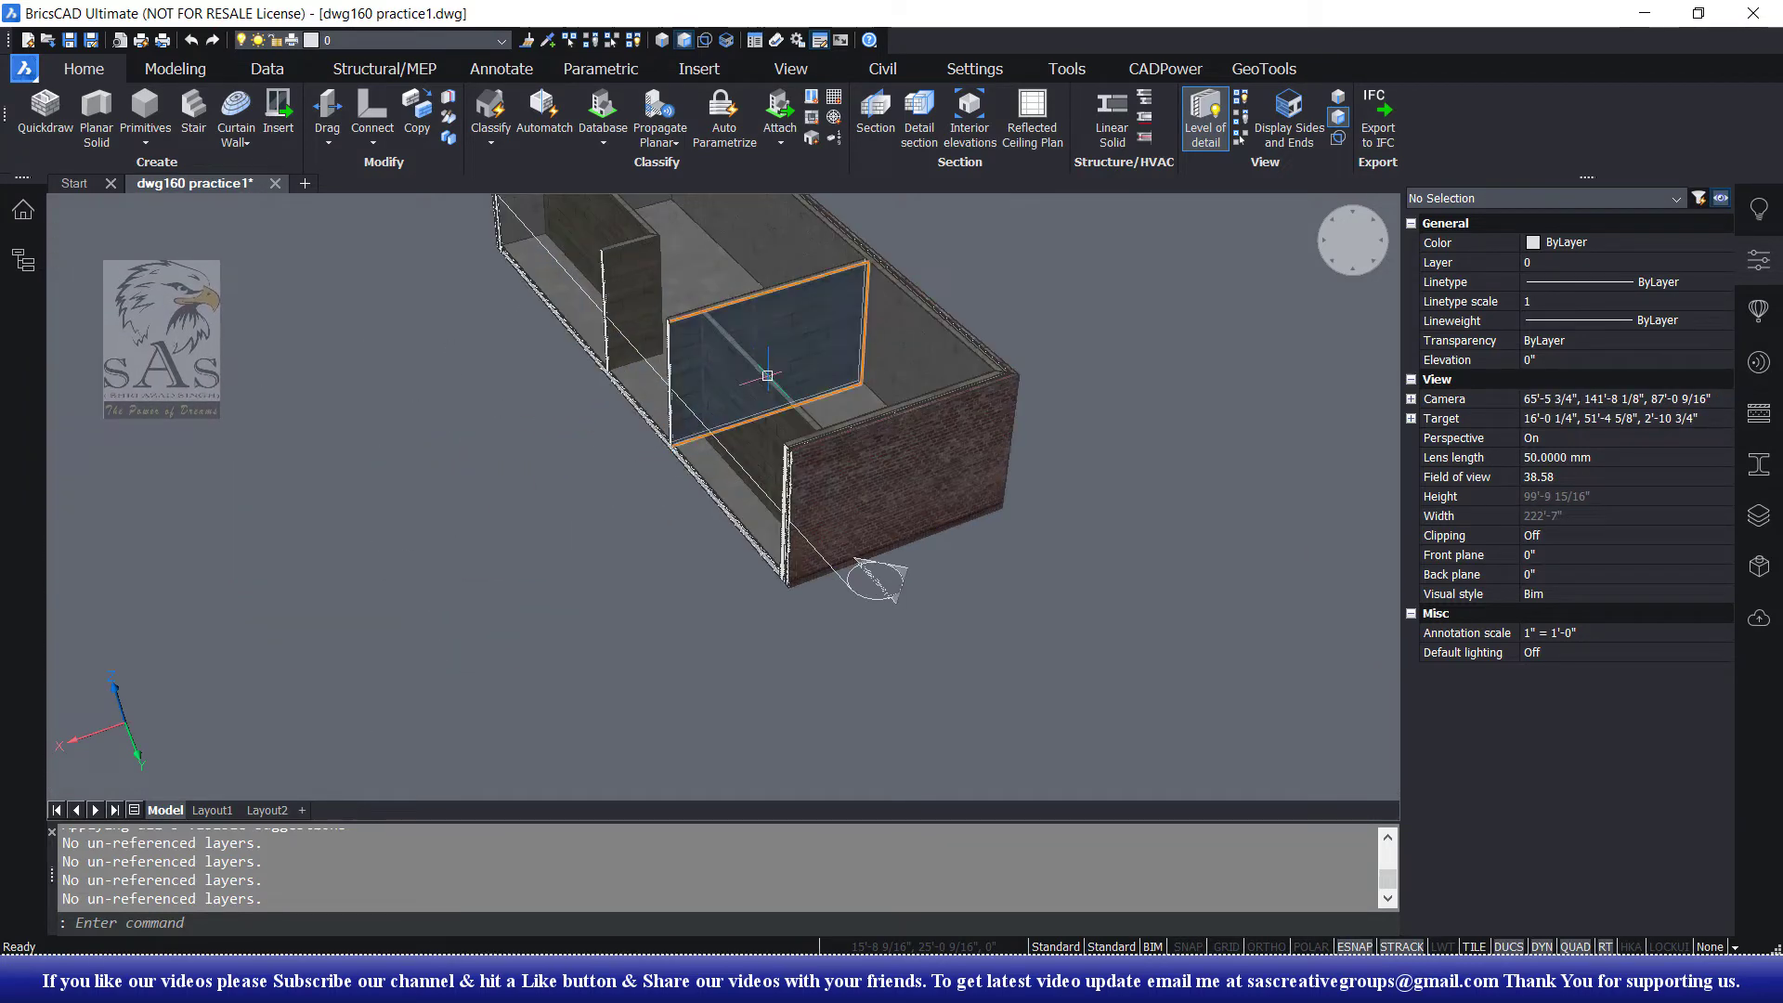
{"action": "scroll", "coordinate": [876, 521], "scroll_direction": "up", "scroll_amount": 2}
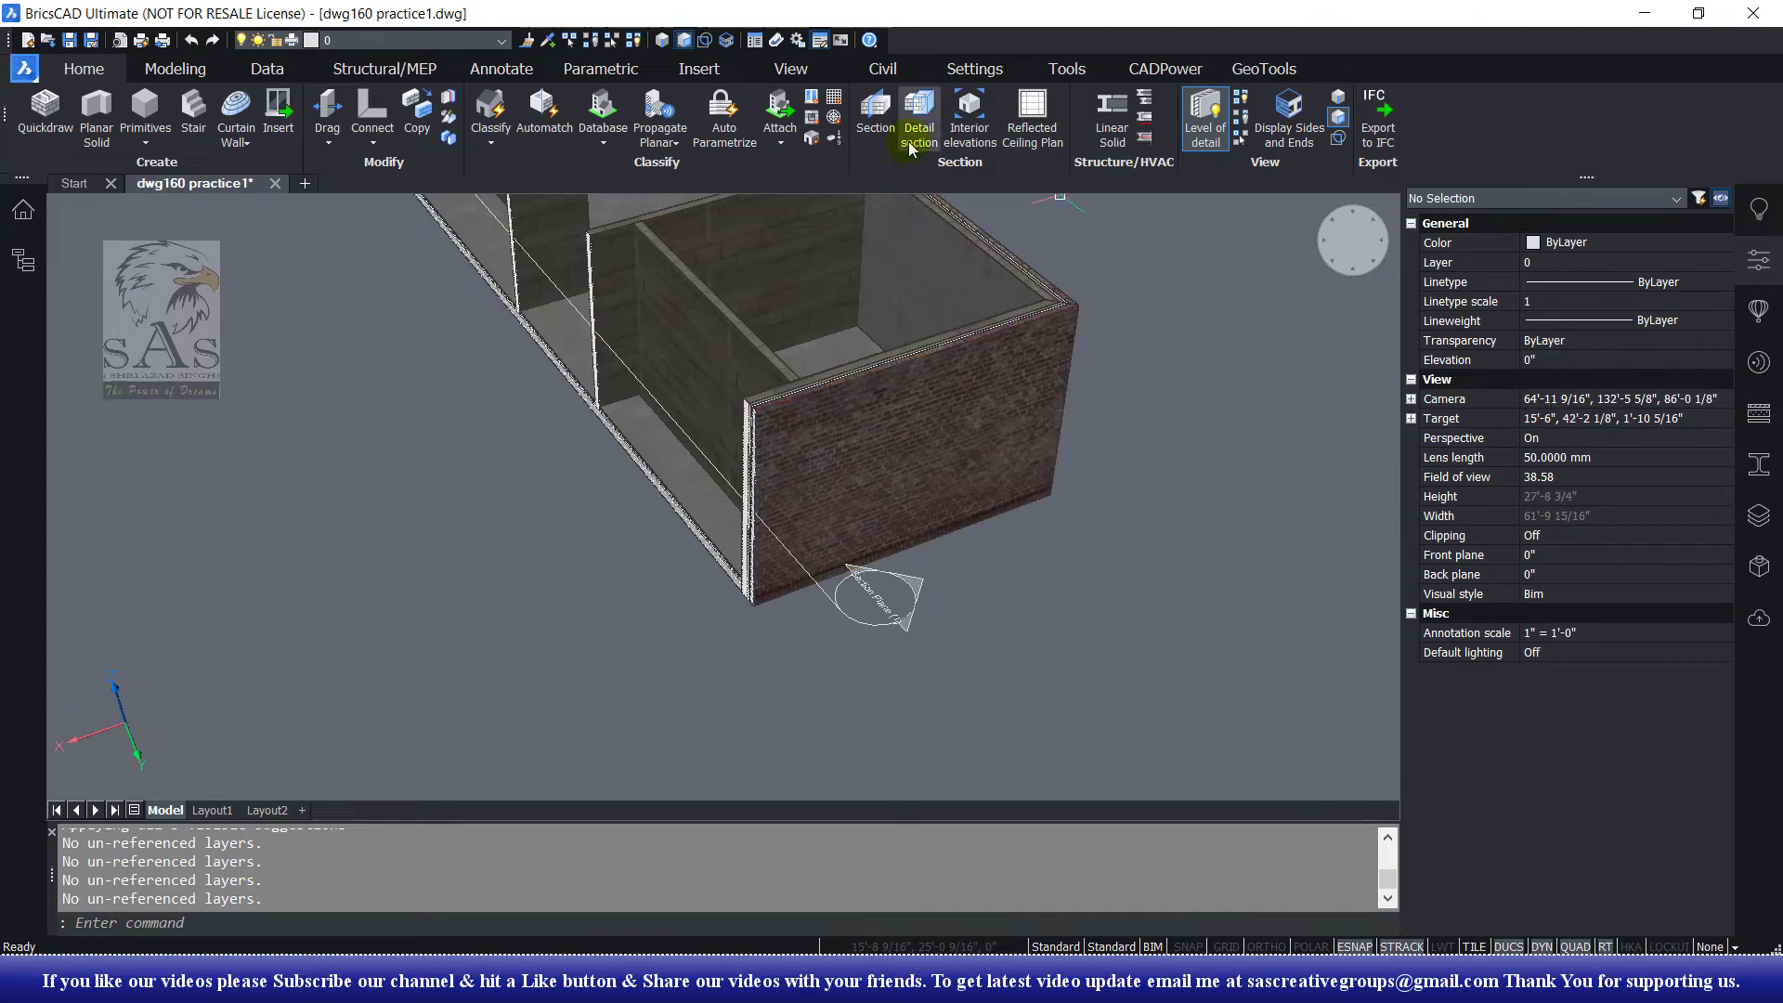
Place a second section plane on the brick end wall, accepting the section distance
{"action": "left_click", "coordinate": [879, 122]}
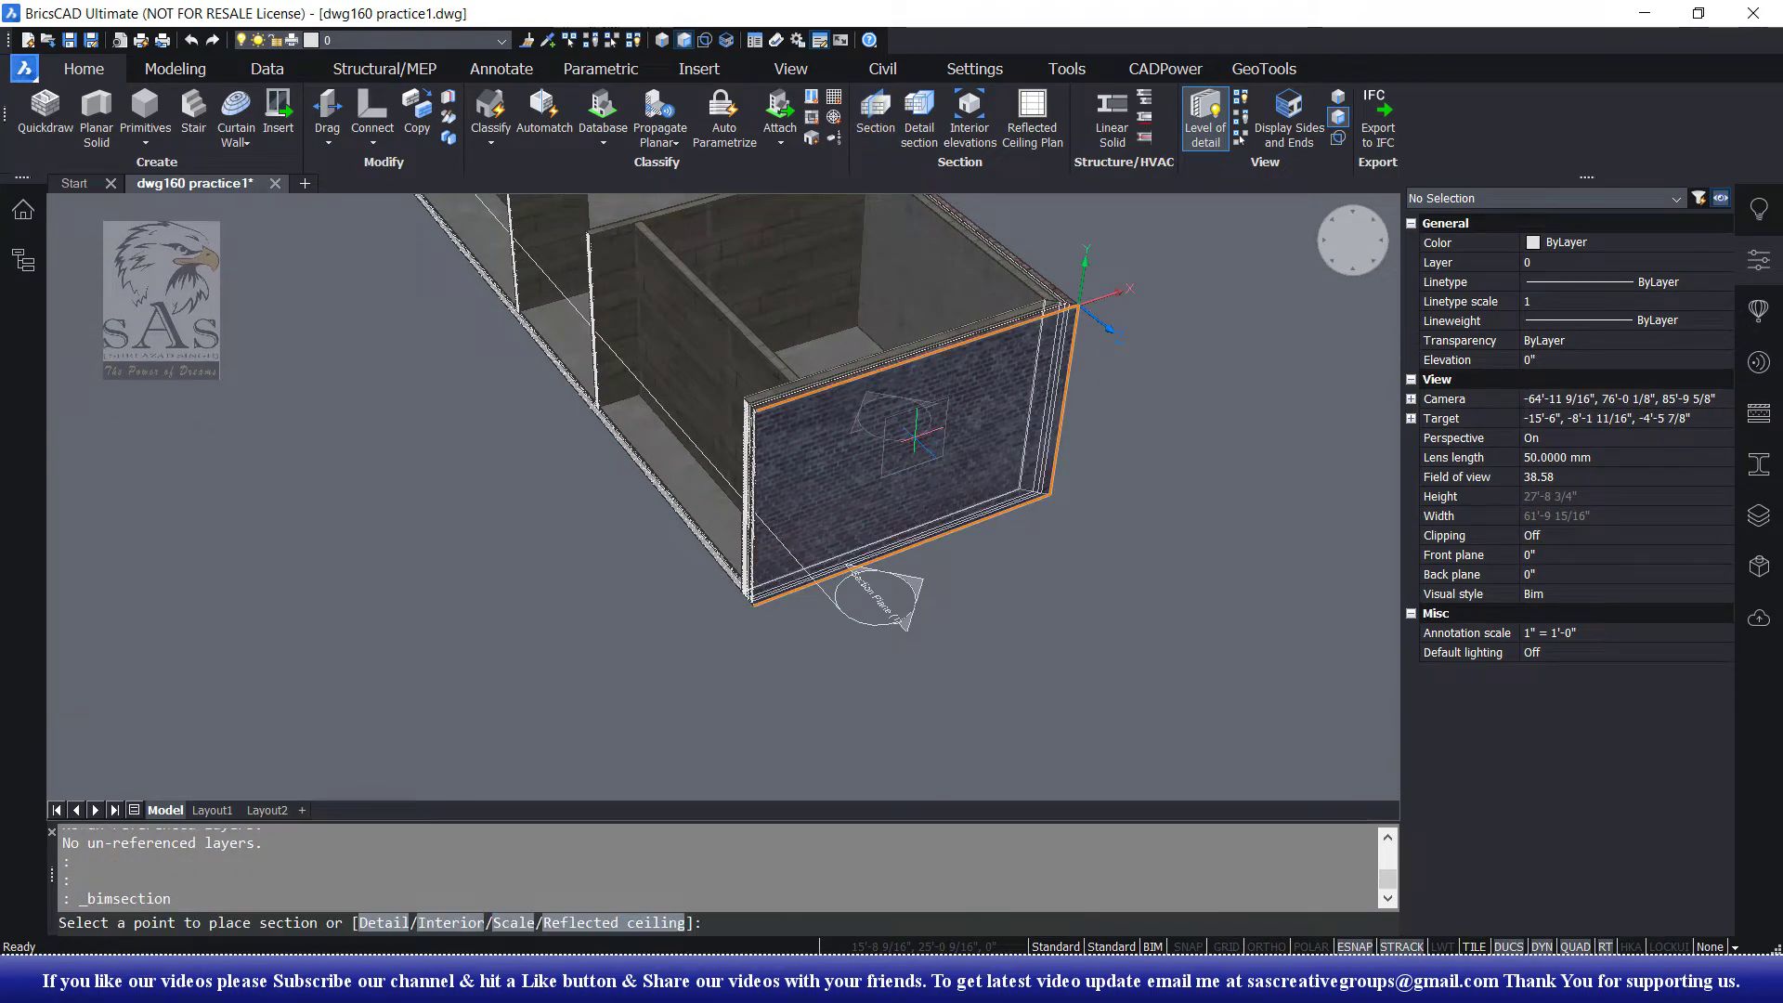
{"action": "left_click", "coordinate": [915, 434]}
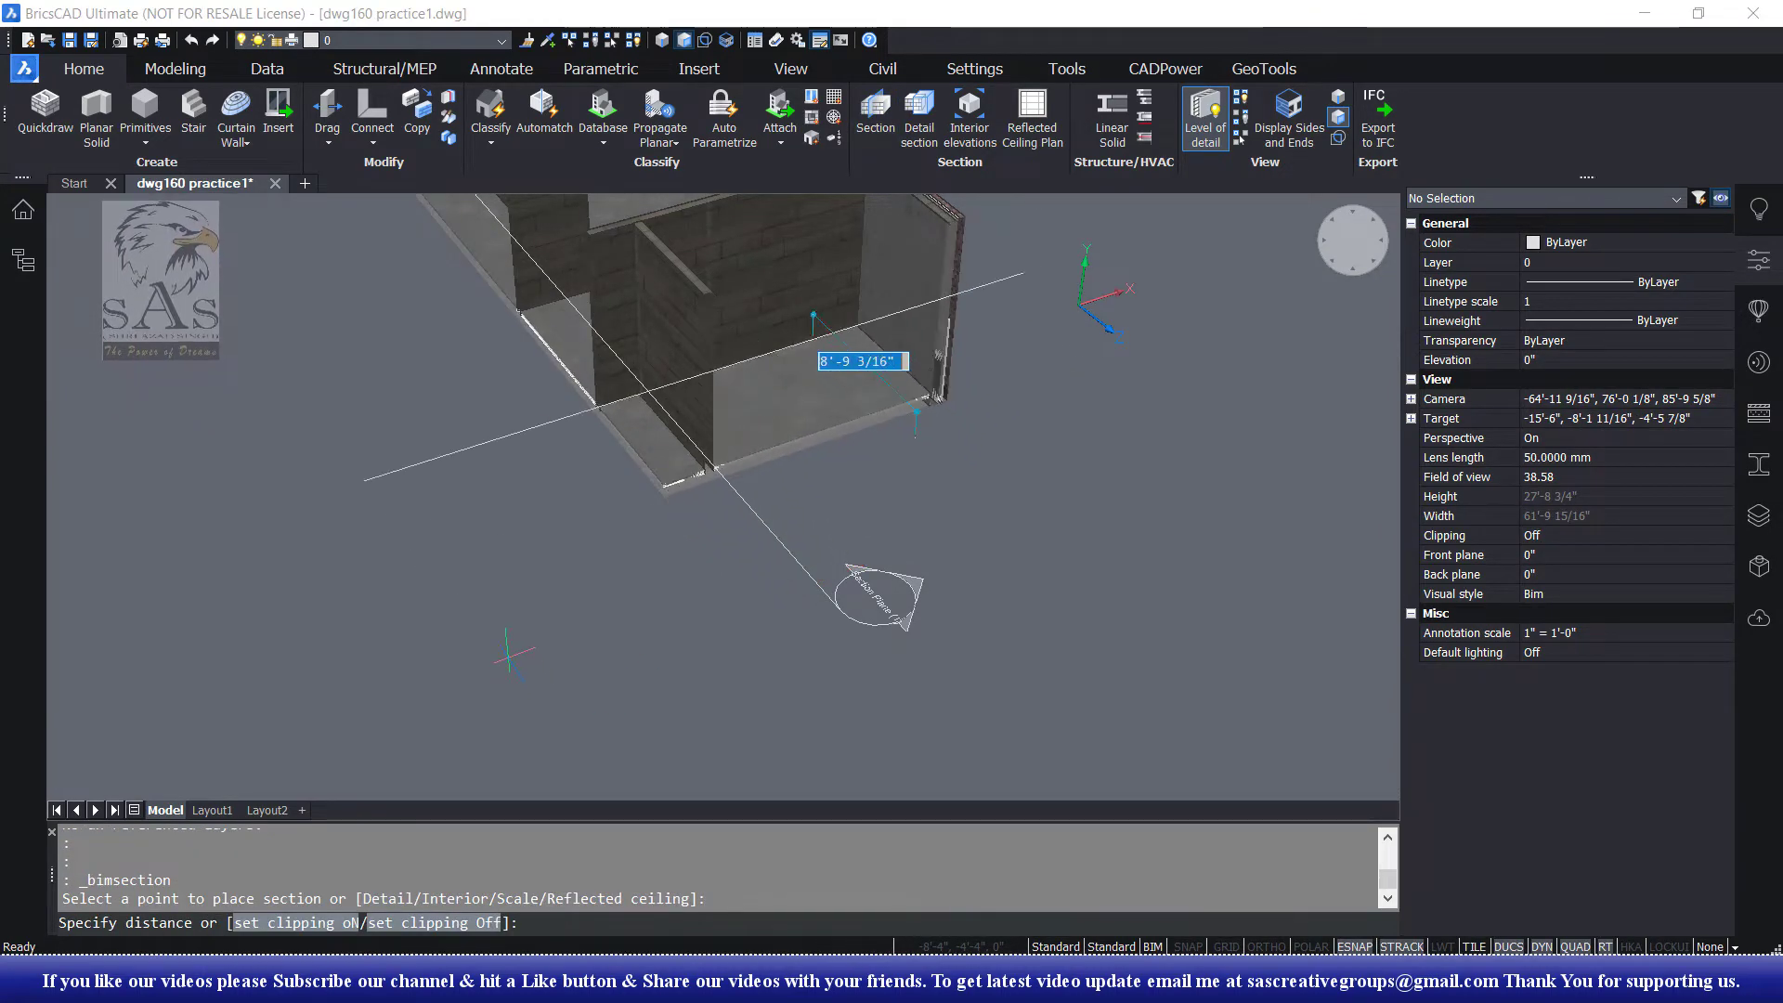
{"action": "left_click", "coordinate": [507, 662]}
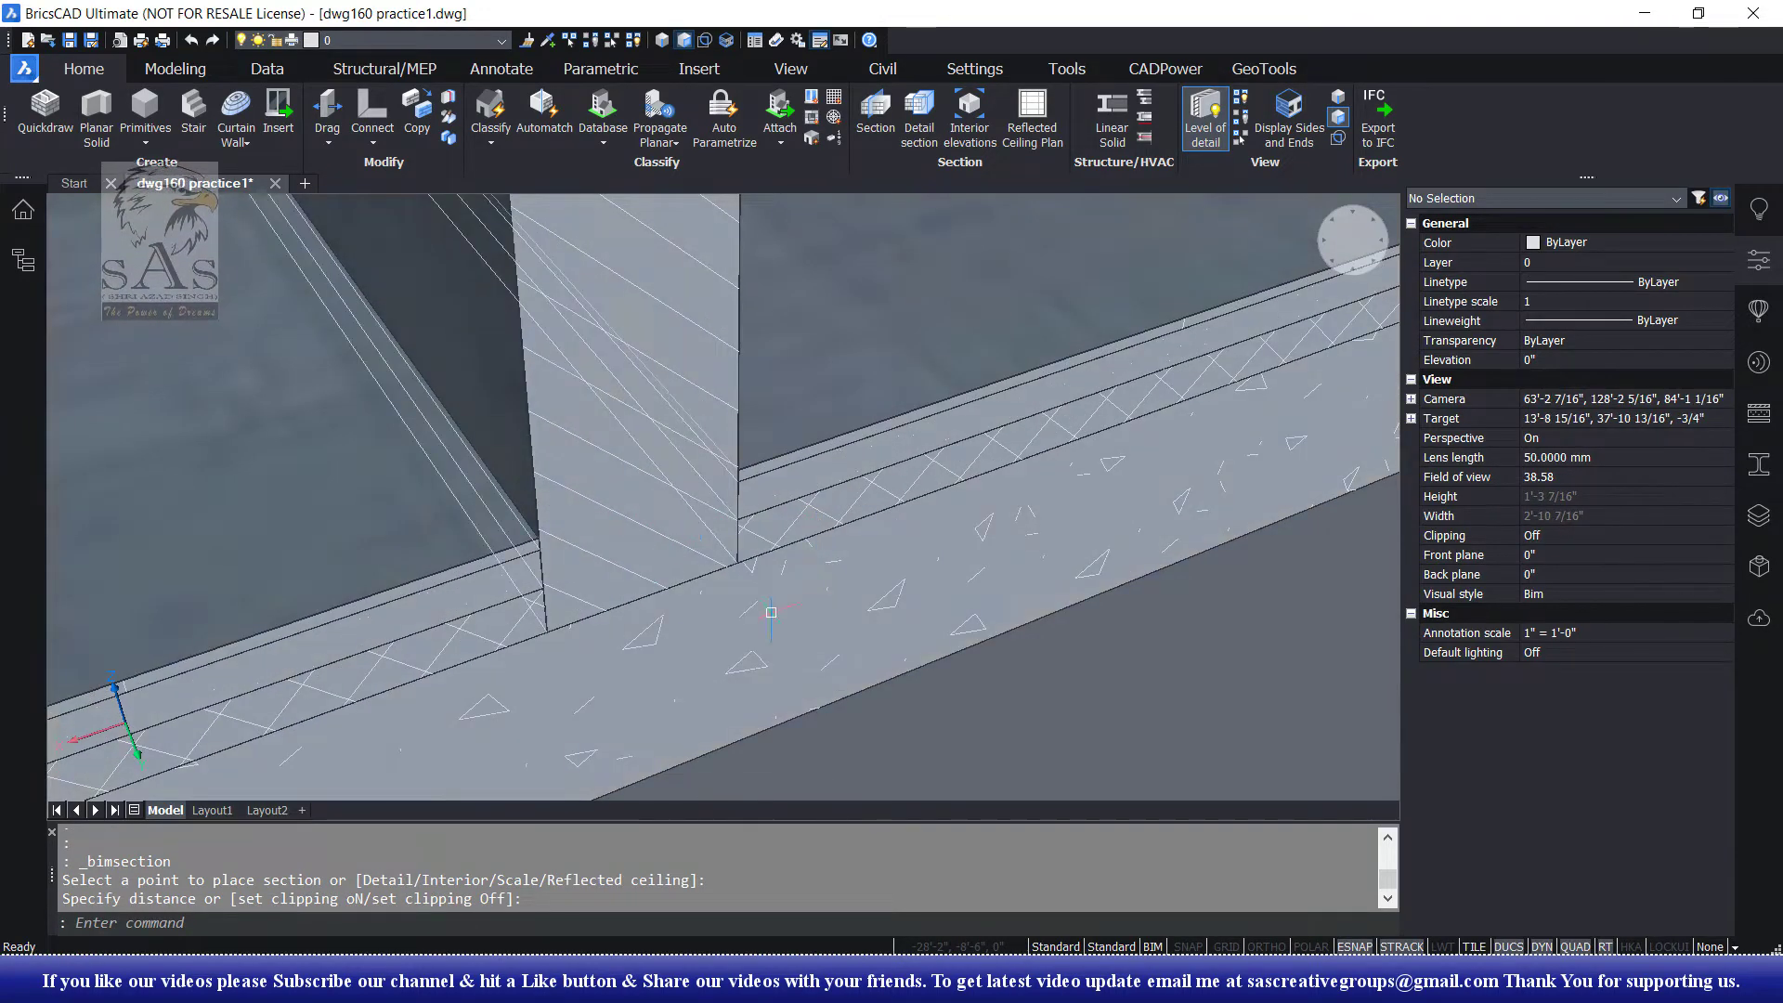
{"action": "scroll", "coordinate": [771, 613], "scroll_direction": "down", "scroll_amount": 5}
{"action": "mouse_move", "coordinate": [771, 595]}
{"action": "middle_mouse_down", "text": "shift"}
{"action": "mouse_move", "coordinate": [717, 525]}
{"action": "mouse_move", "coordinate": [756, 638]}
{"action": "middle_mouse_up", "text": "shift"}
{"action": "scroll", "coordinate": [756, 637], "scroll_direction": "down", "scroll_amount": 5}
{"action": "scroll", "coordinate": [931, 566], "scroll_direction": "up", "scroll_amount": 3}
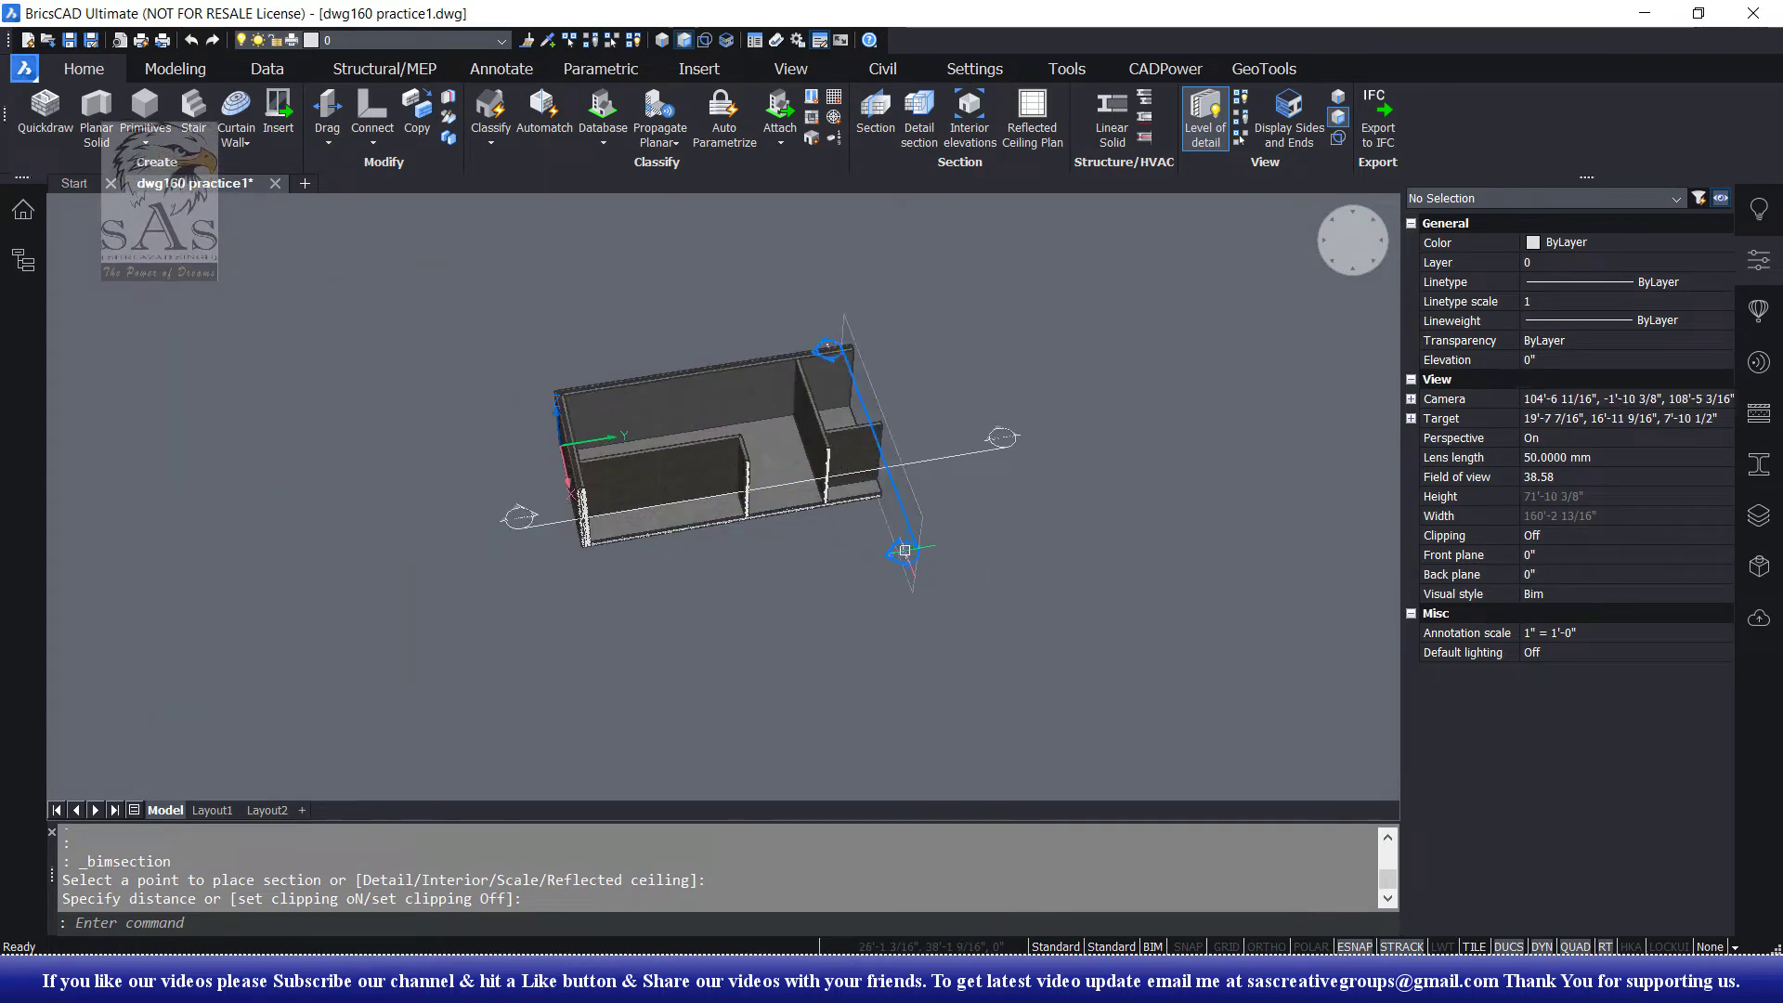
Toggle the section plane's clipping display and zoom in on the slab ledge corner
{"action": "double_click", "coordinate": [904, 549]}
{"action": "scroll", "coordinate": [651, 539], "scroll_direction": "up", "scroll_amount": 5}
{"action": "scroll", "coordinate": [596, 534], "scroll_direction": "up", "scroll_amount": 3}
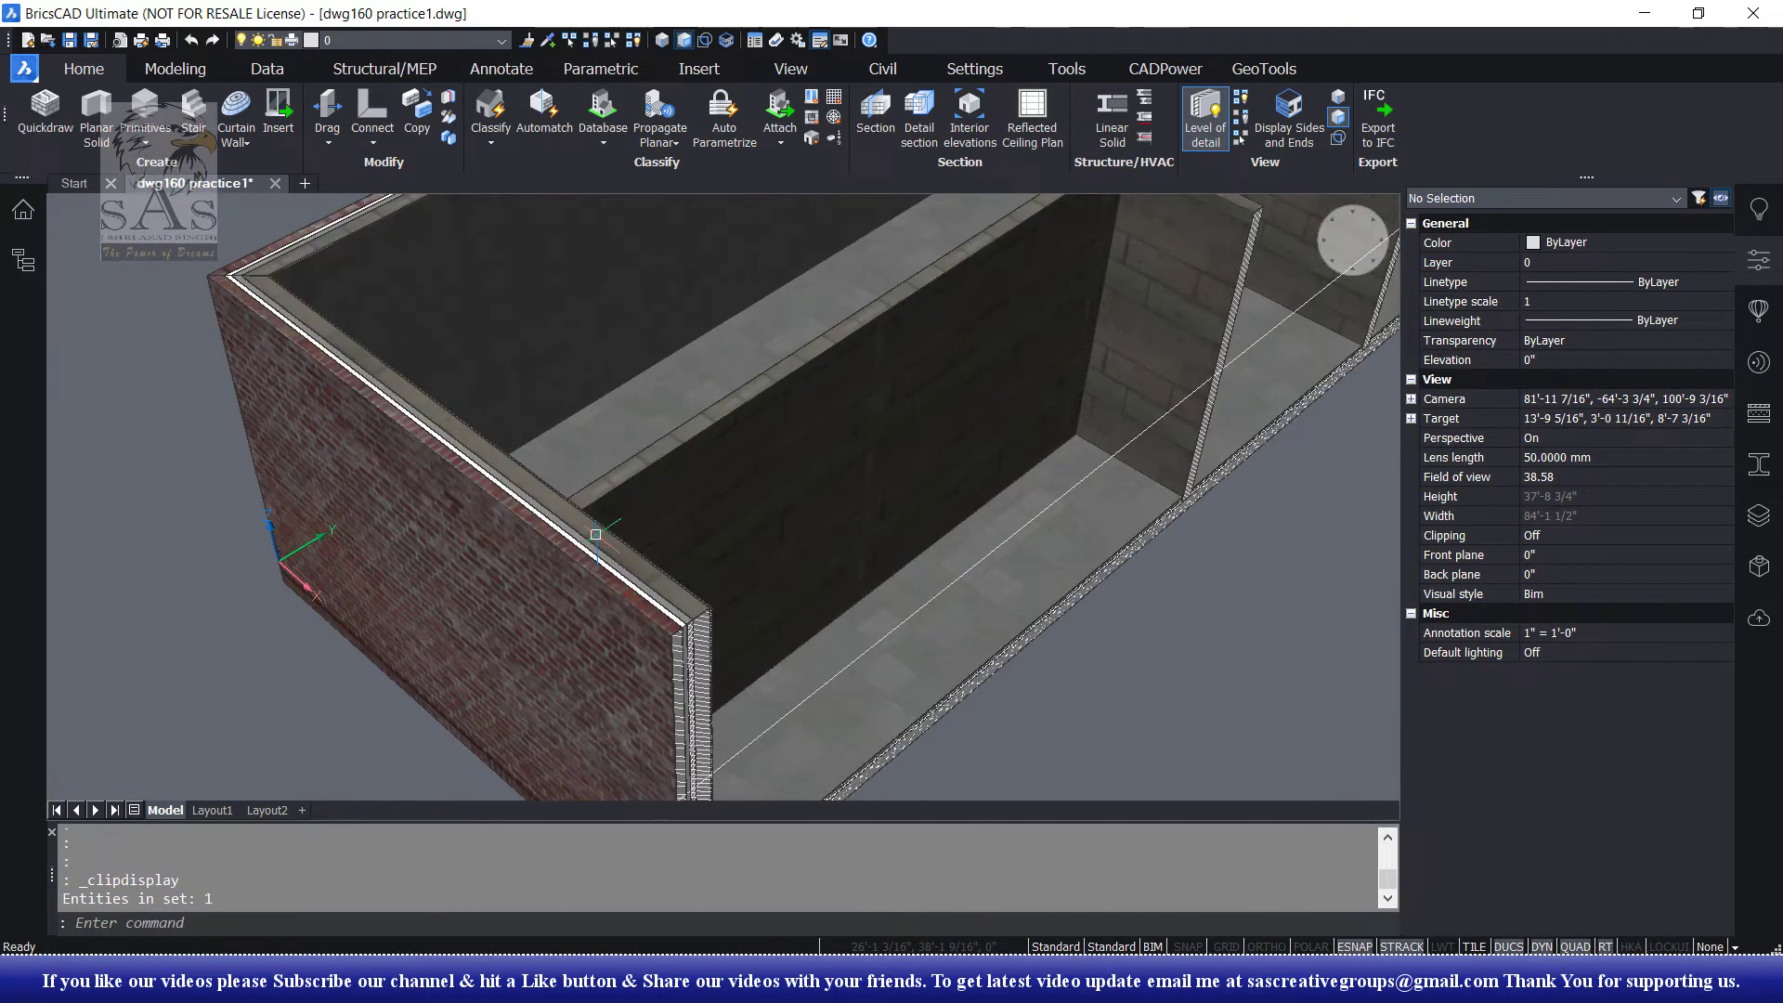
{"action": "scroll", "coordinate": [596, 535], "scroll_direction": "up", "scroll_amount": 1}
{"action": "scroll", "coordinate": [597, 535], "scroll_direction": "up", "scroll_amount": 2}
{"action": "scroll", "coordinate": [598, 535], "scroll_direction": "up", "scroll_amount": 2}
{"action": "scroll", "coordinate": [599, 536], "scroll_direction": "up", "scroll_amount": 2}
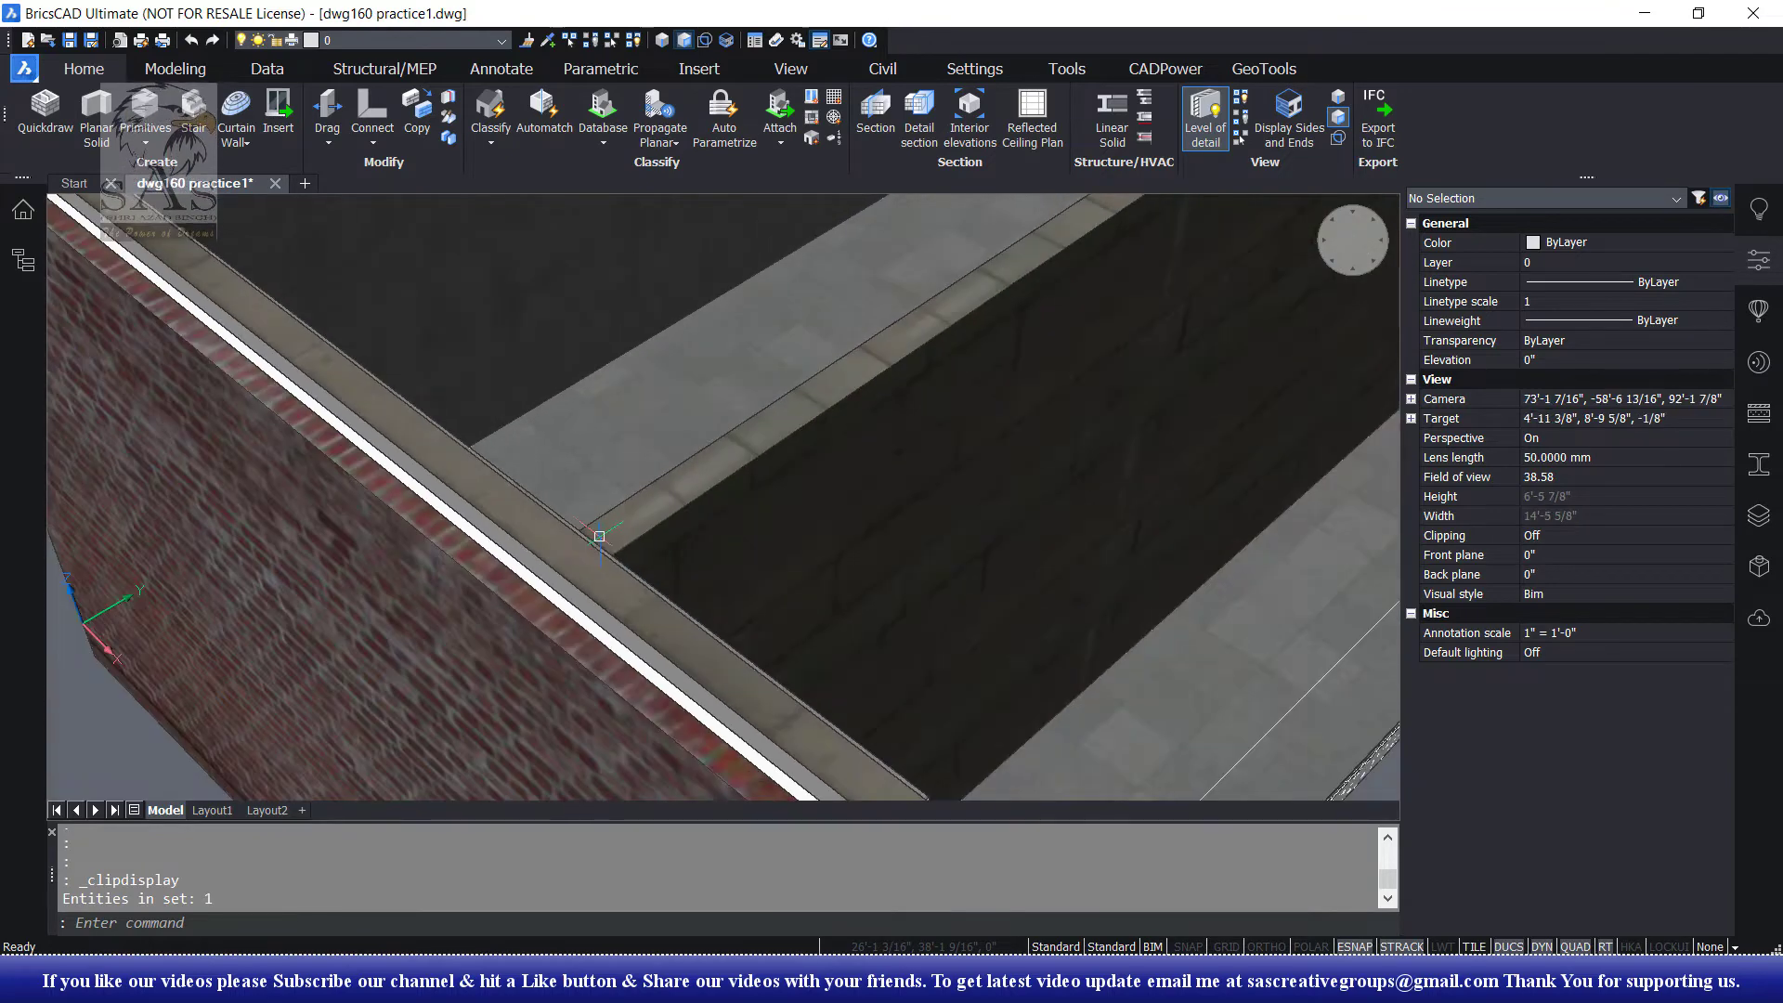
{"action": "scroll", "coordinate": [600, 536], "scroll_direction": "up", "scroll_amount": 2}
{"action": "scroll", "coordinate": [827, 571], "scroll_direction": "up", "scroll_amount": 2}
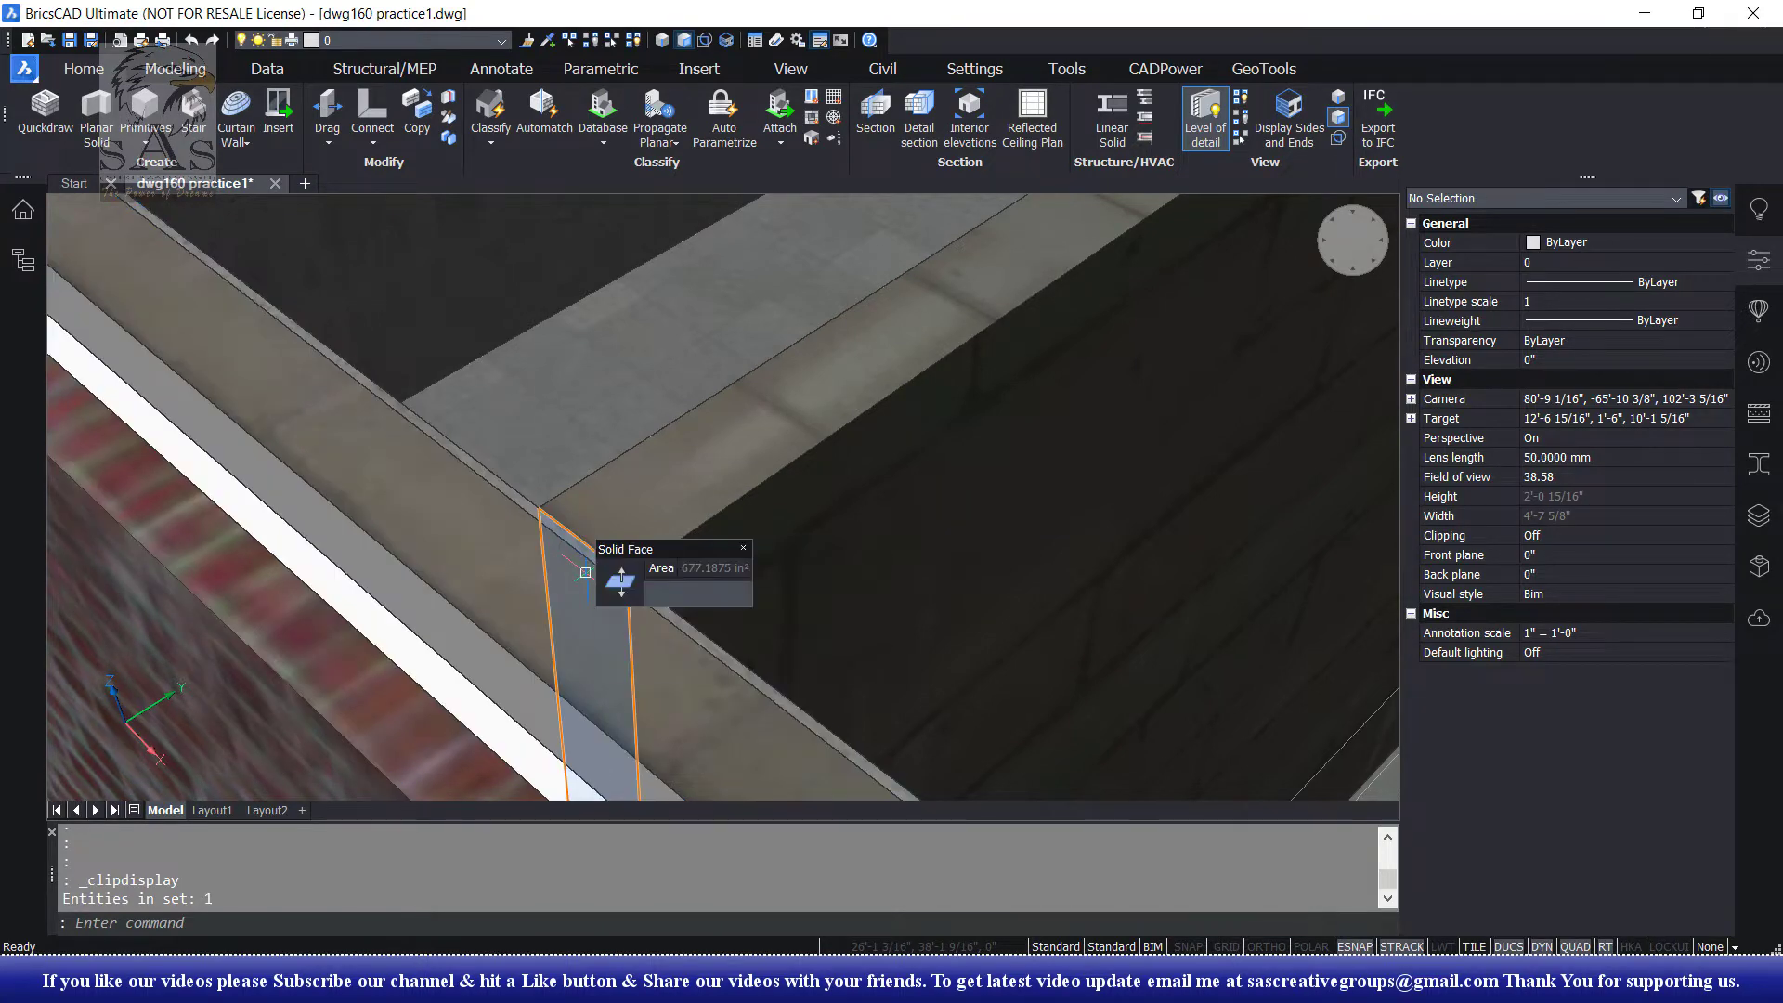
{"action": "mouse_move", "coordinate": [617, 589]}
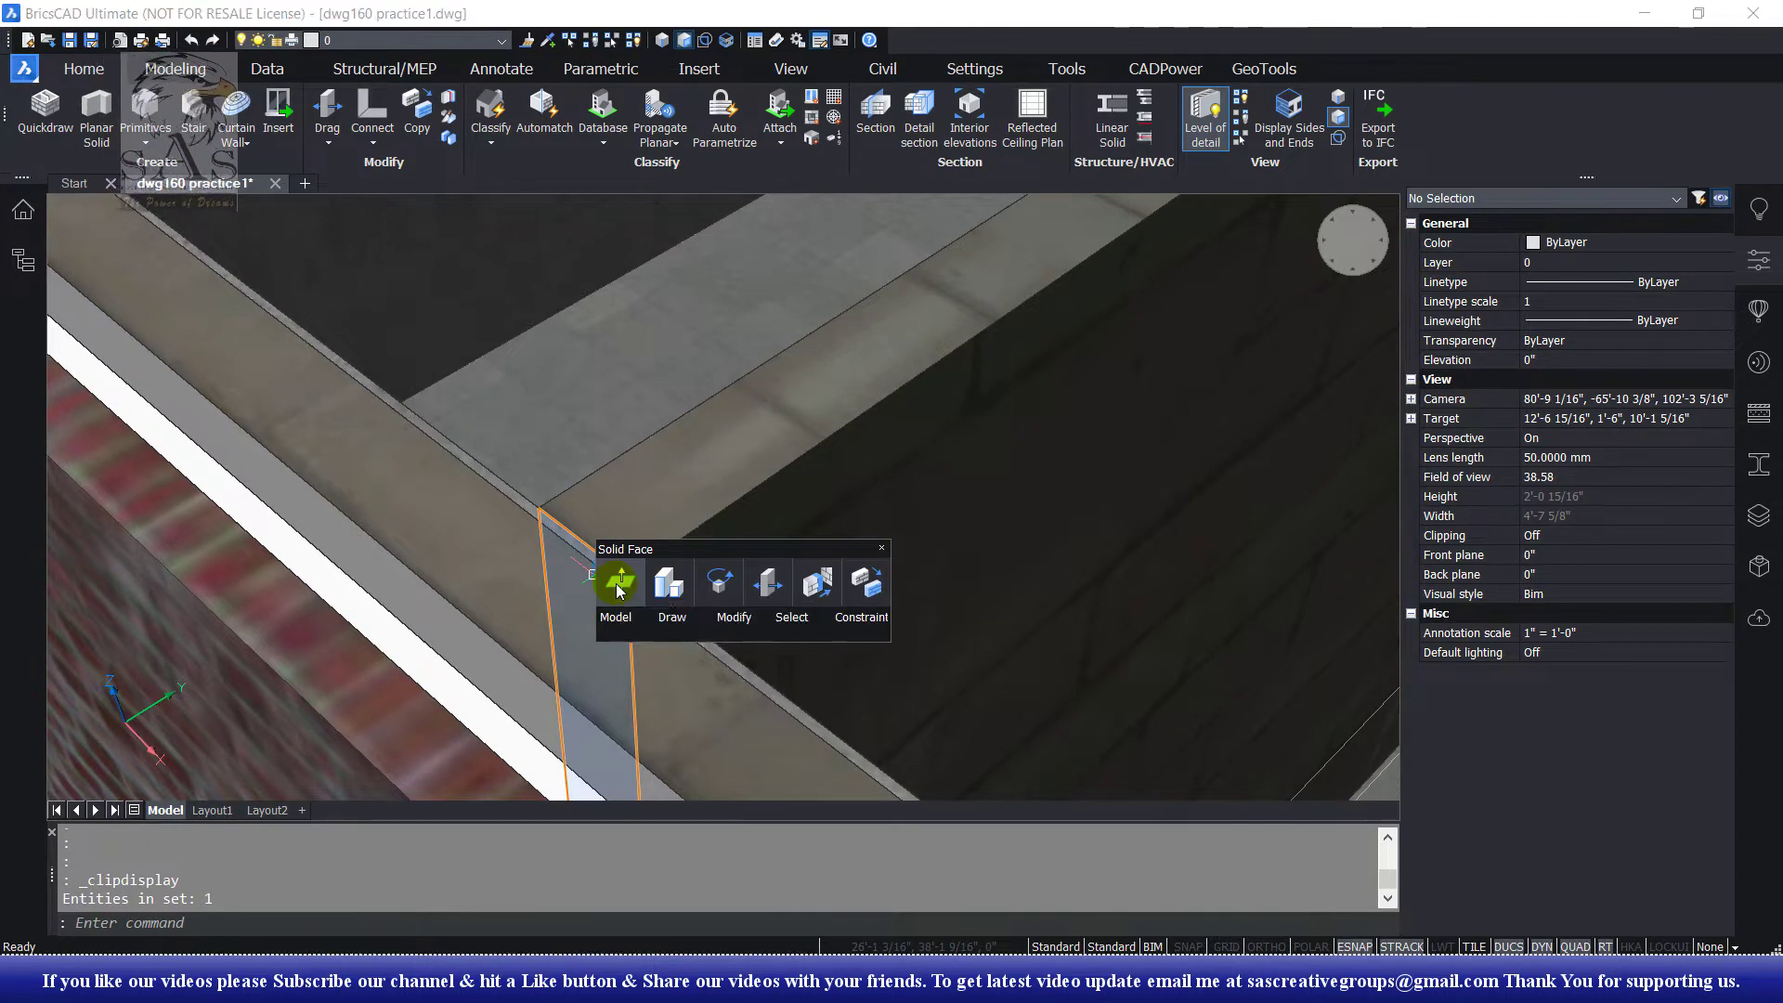
Push/pull the slab ledge face at the brick wall corner out about 5 5/8 inches
{"action": "left_click", "coordinate": [621, 590]}
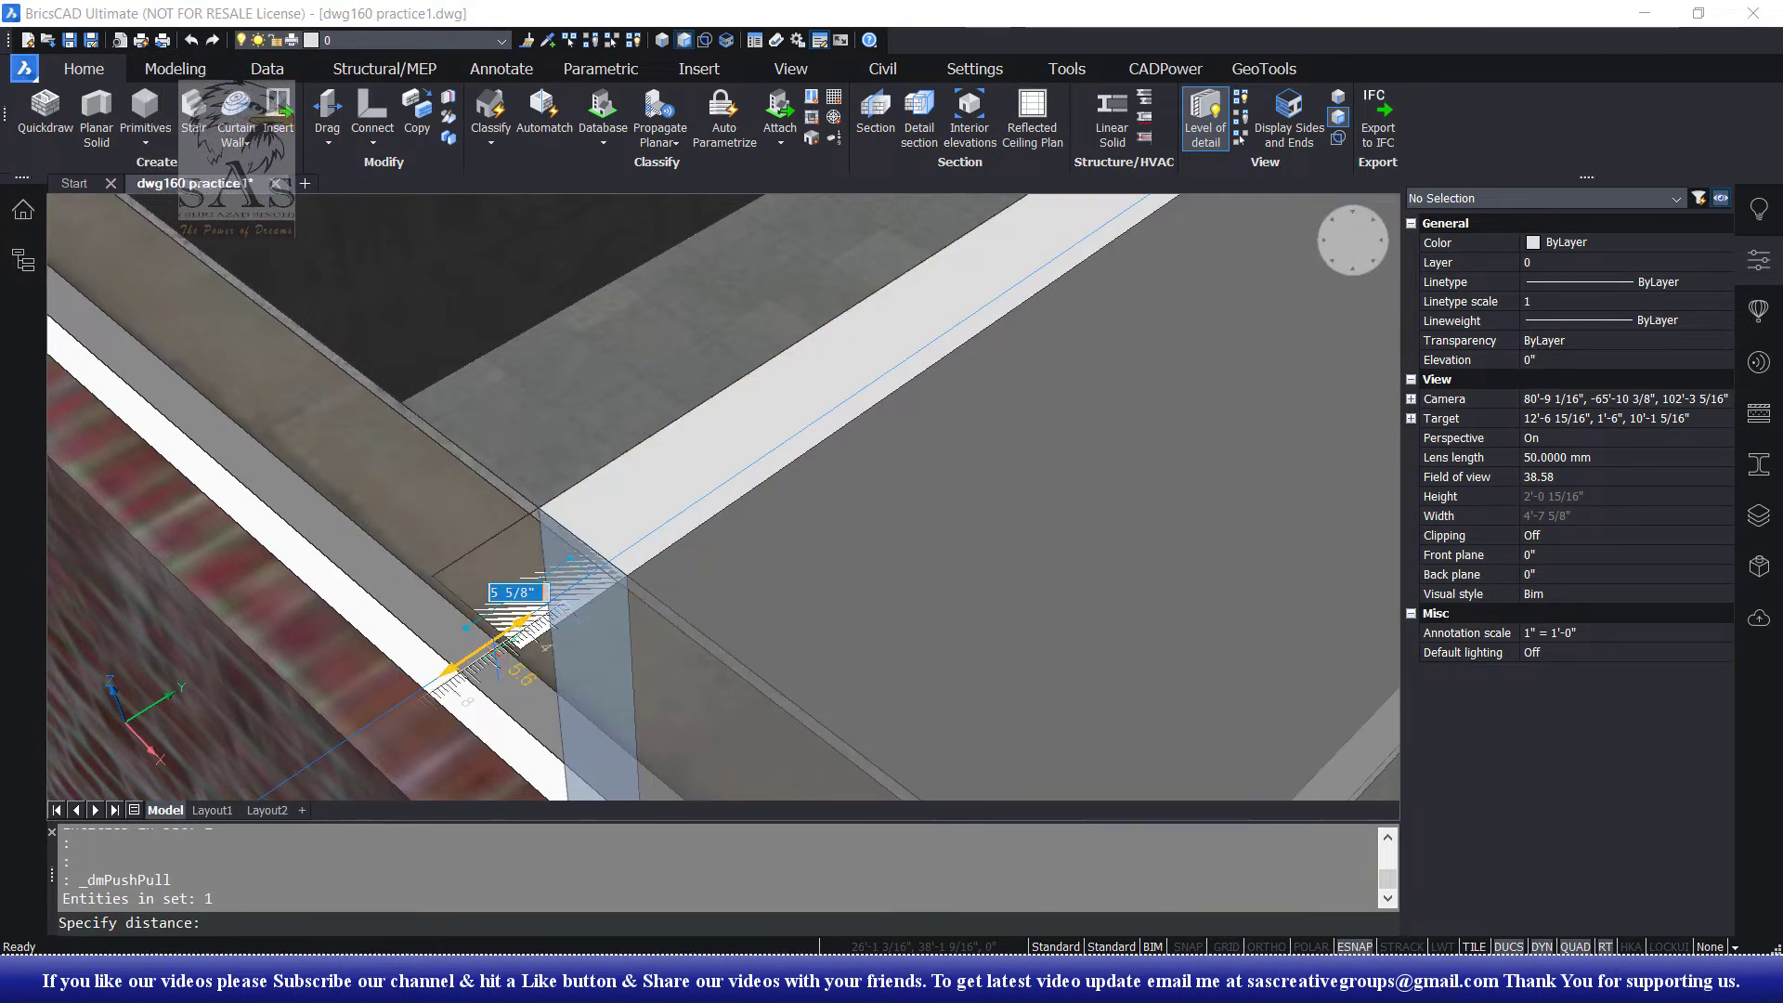
{"action": "scroll", "coordinate": [521, 595], "scroll_direction": "down", "scroll_amount": 2}
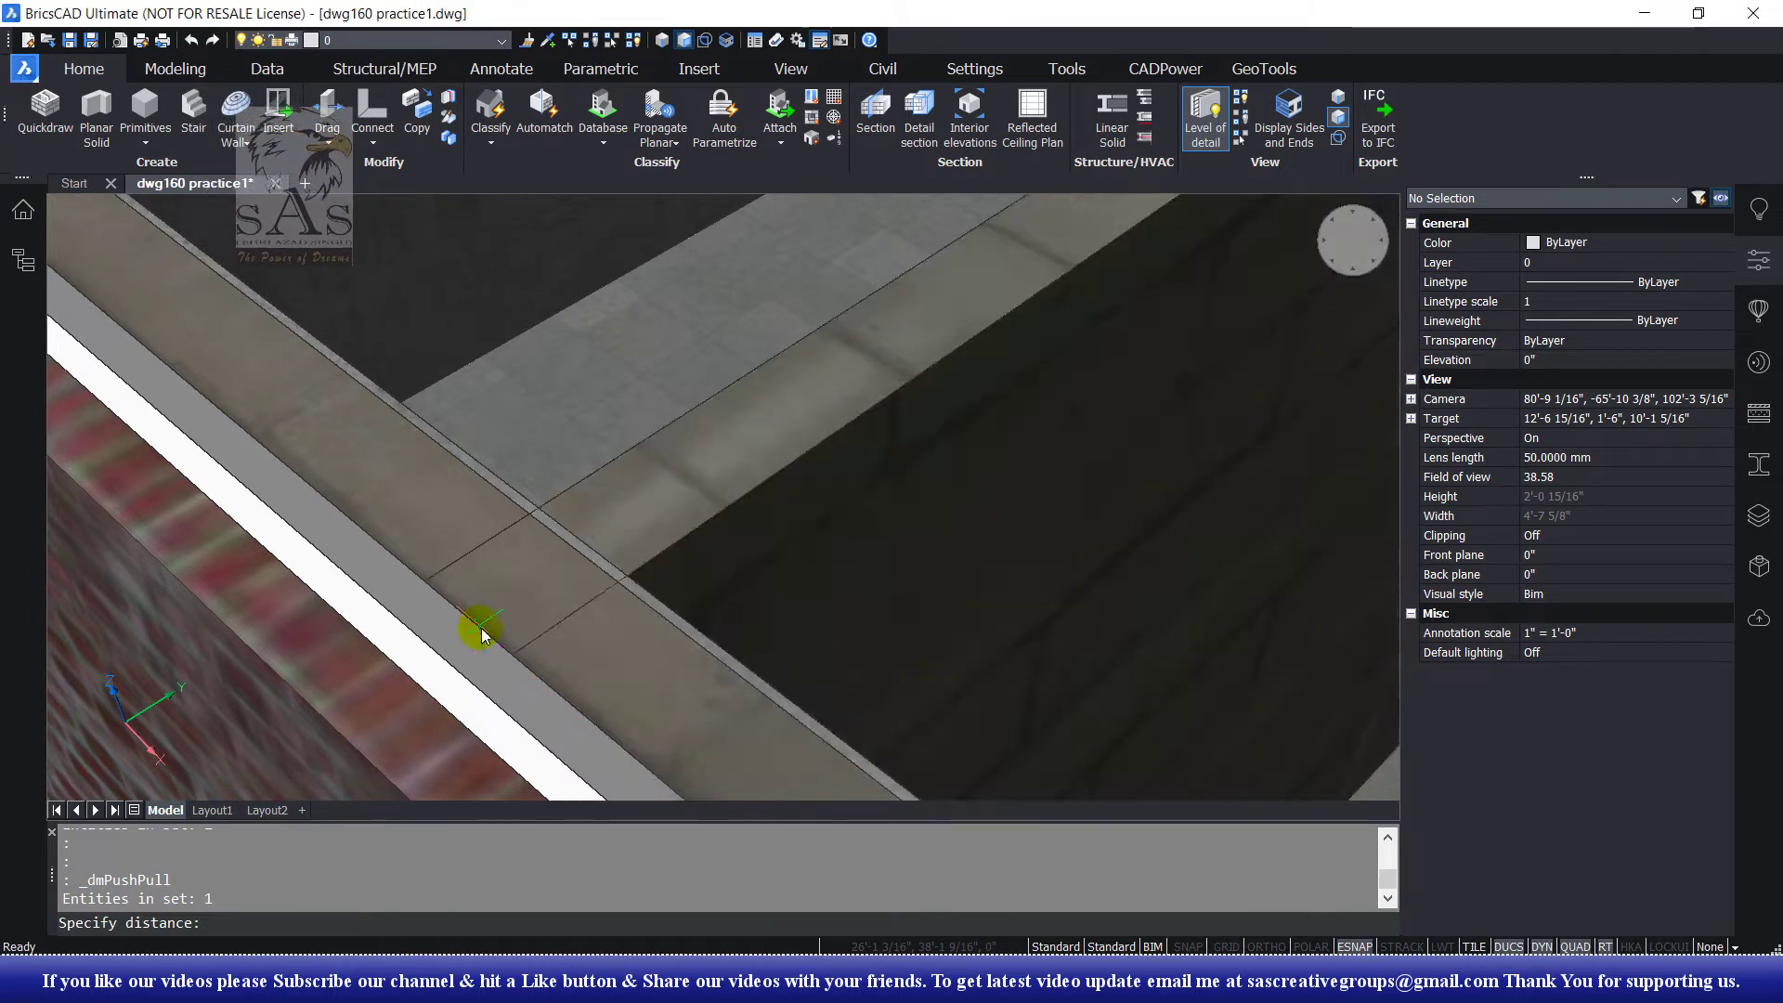
{"action": "scroll", "coordinate": [521, 594], "scroll_direction": "down", "scroll_amount": 2}
{"action": "scroll", "coordinate": [516, 595], "scroll_direction": "down", "scroll_amount": 2}
{"action": "key", "text": "Return"}
{"action": "scroll", "coordinate": [516, 595], "scroll_direction": "up", "scroll_amount": 5}
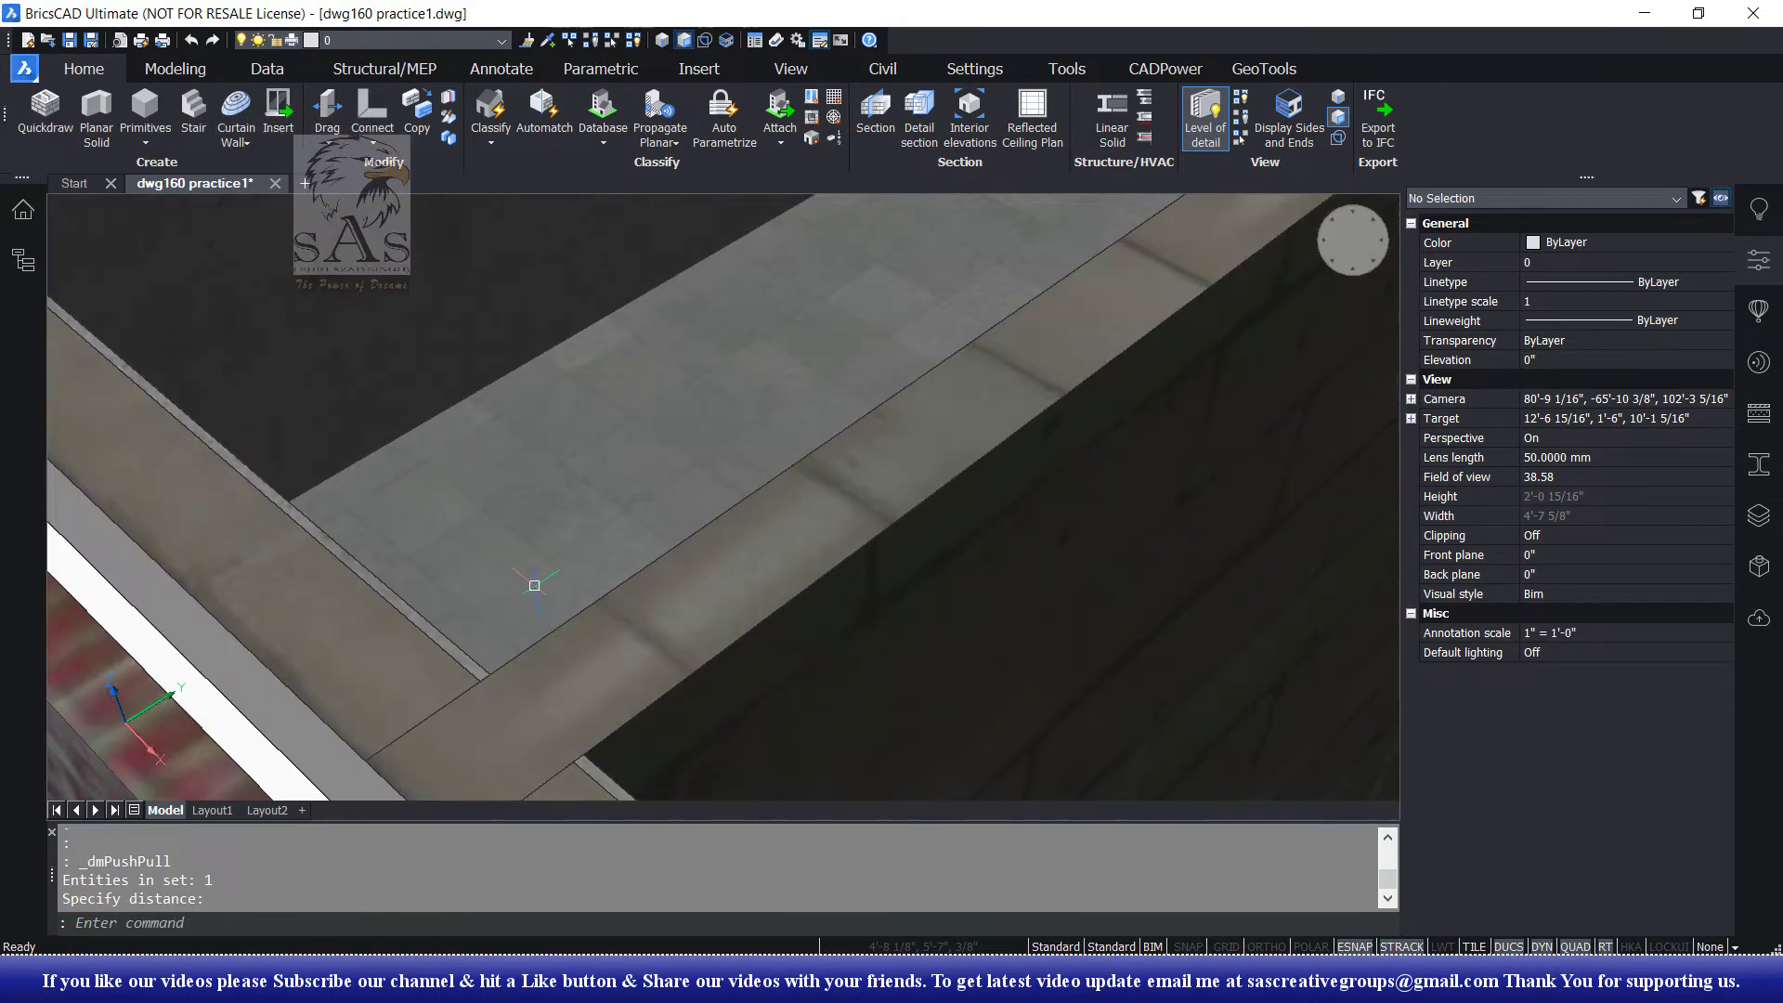
{"action": "scroll", "coordinate": [517, 594], "scroll_direction": "down", "scroll_amount": 6}
{"action": "scroll", "coordinate": [447, 543], "scroll_direction": "up", "scroll_amount": 2}
{"action": "scroll", "coordinate": [447, 543], "scroll_direction": "up", "scroll_amount": 3}
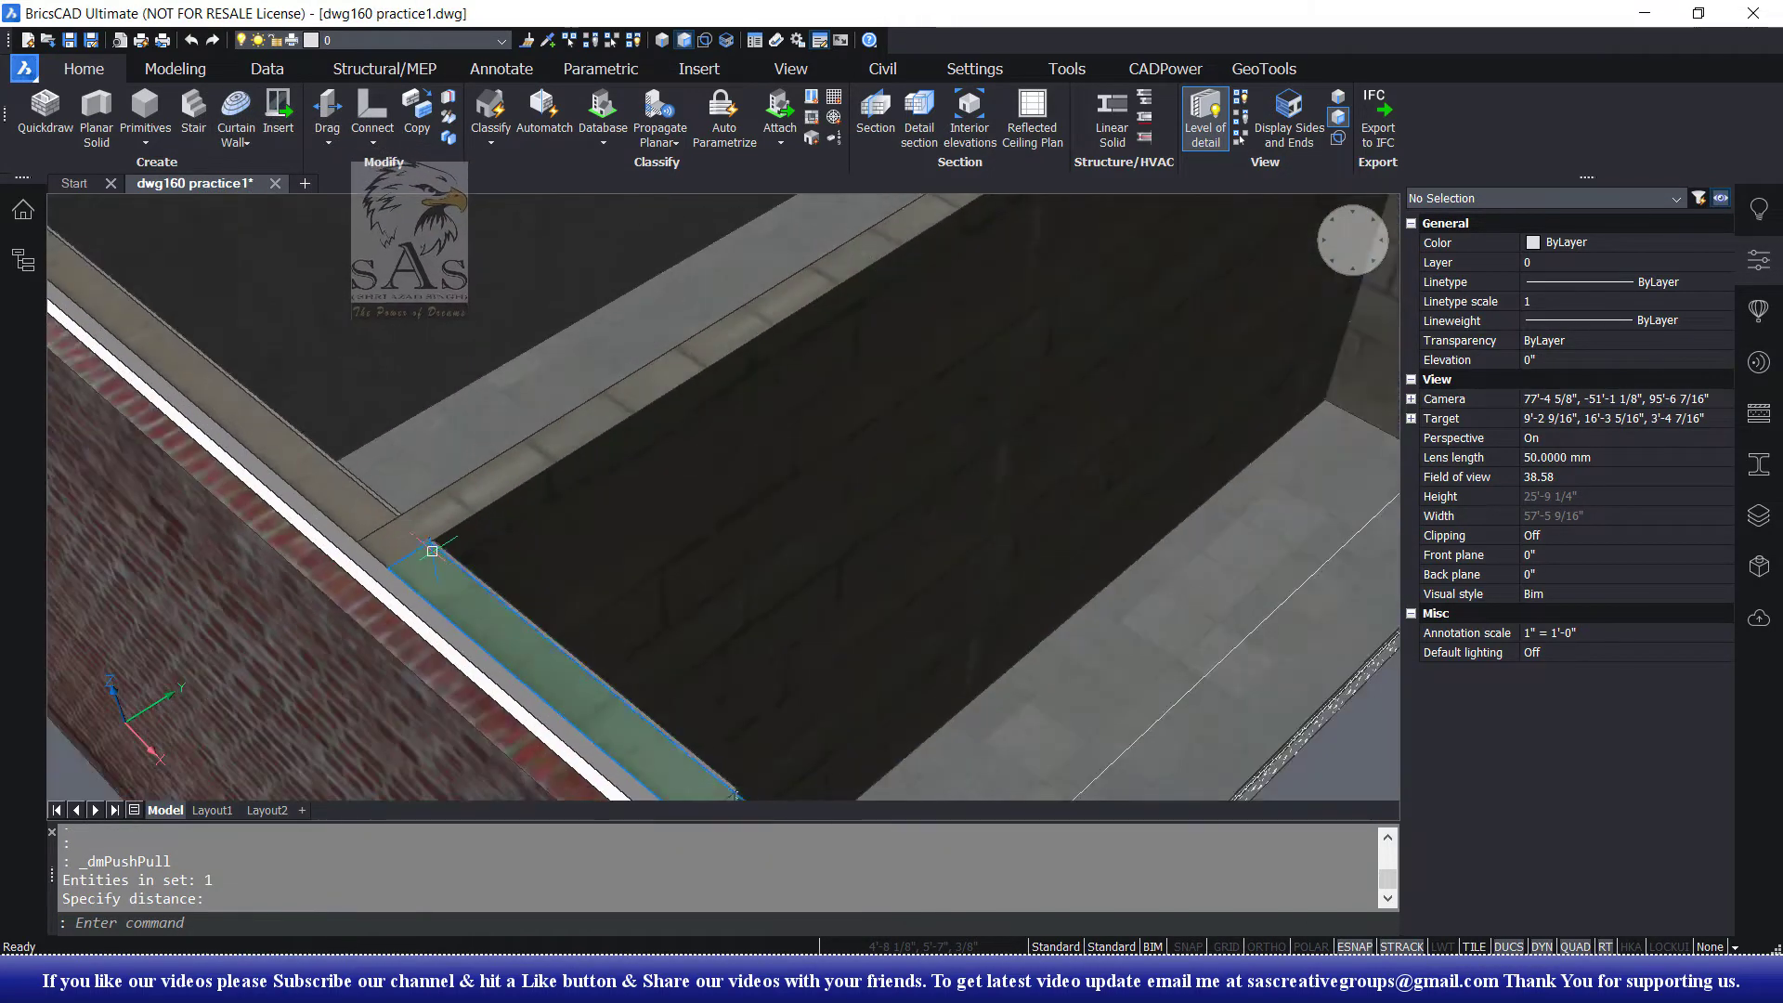
{"action": "scroll", "coordinate": [716, 458], "scroll_direction": "down", "scroll_amount": 2}
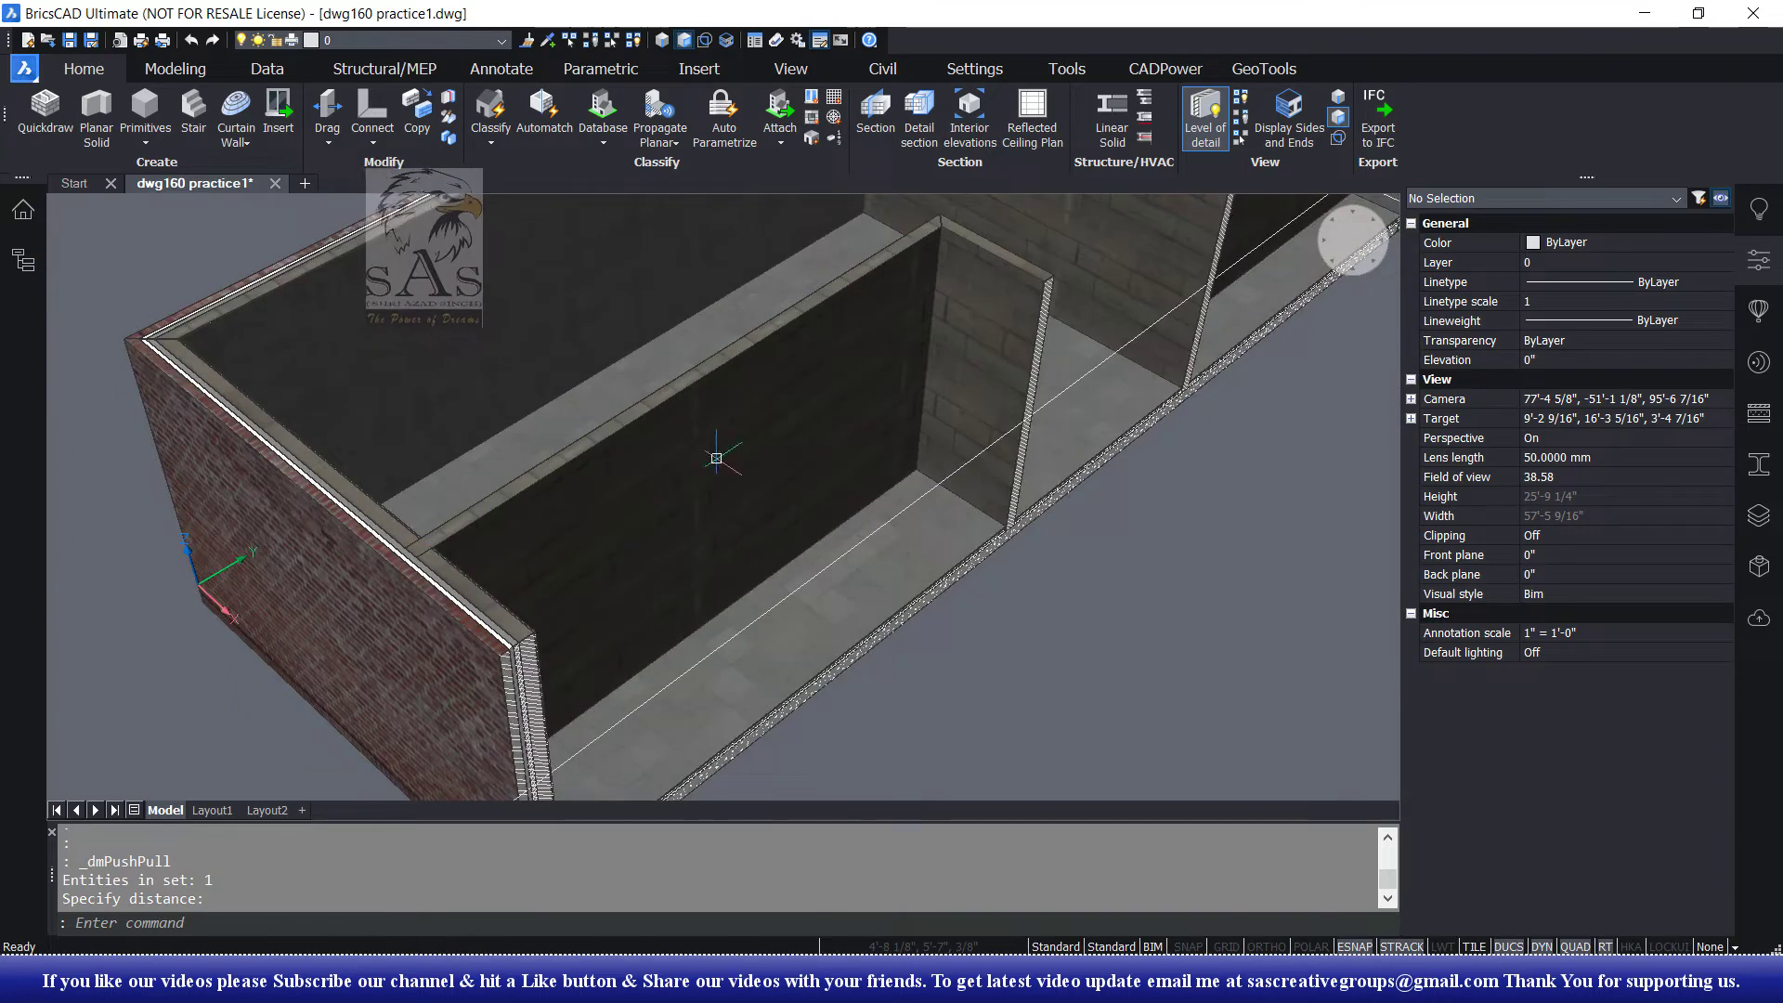
Propagate the inner wall to left brick wall detail as an extrusion to all four matching junctions
{"action": "left_click", "coordinate": [654, 107]}
{"action": "left_click", "coordinate": [566, 557]}
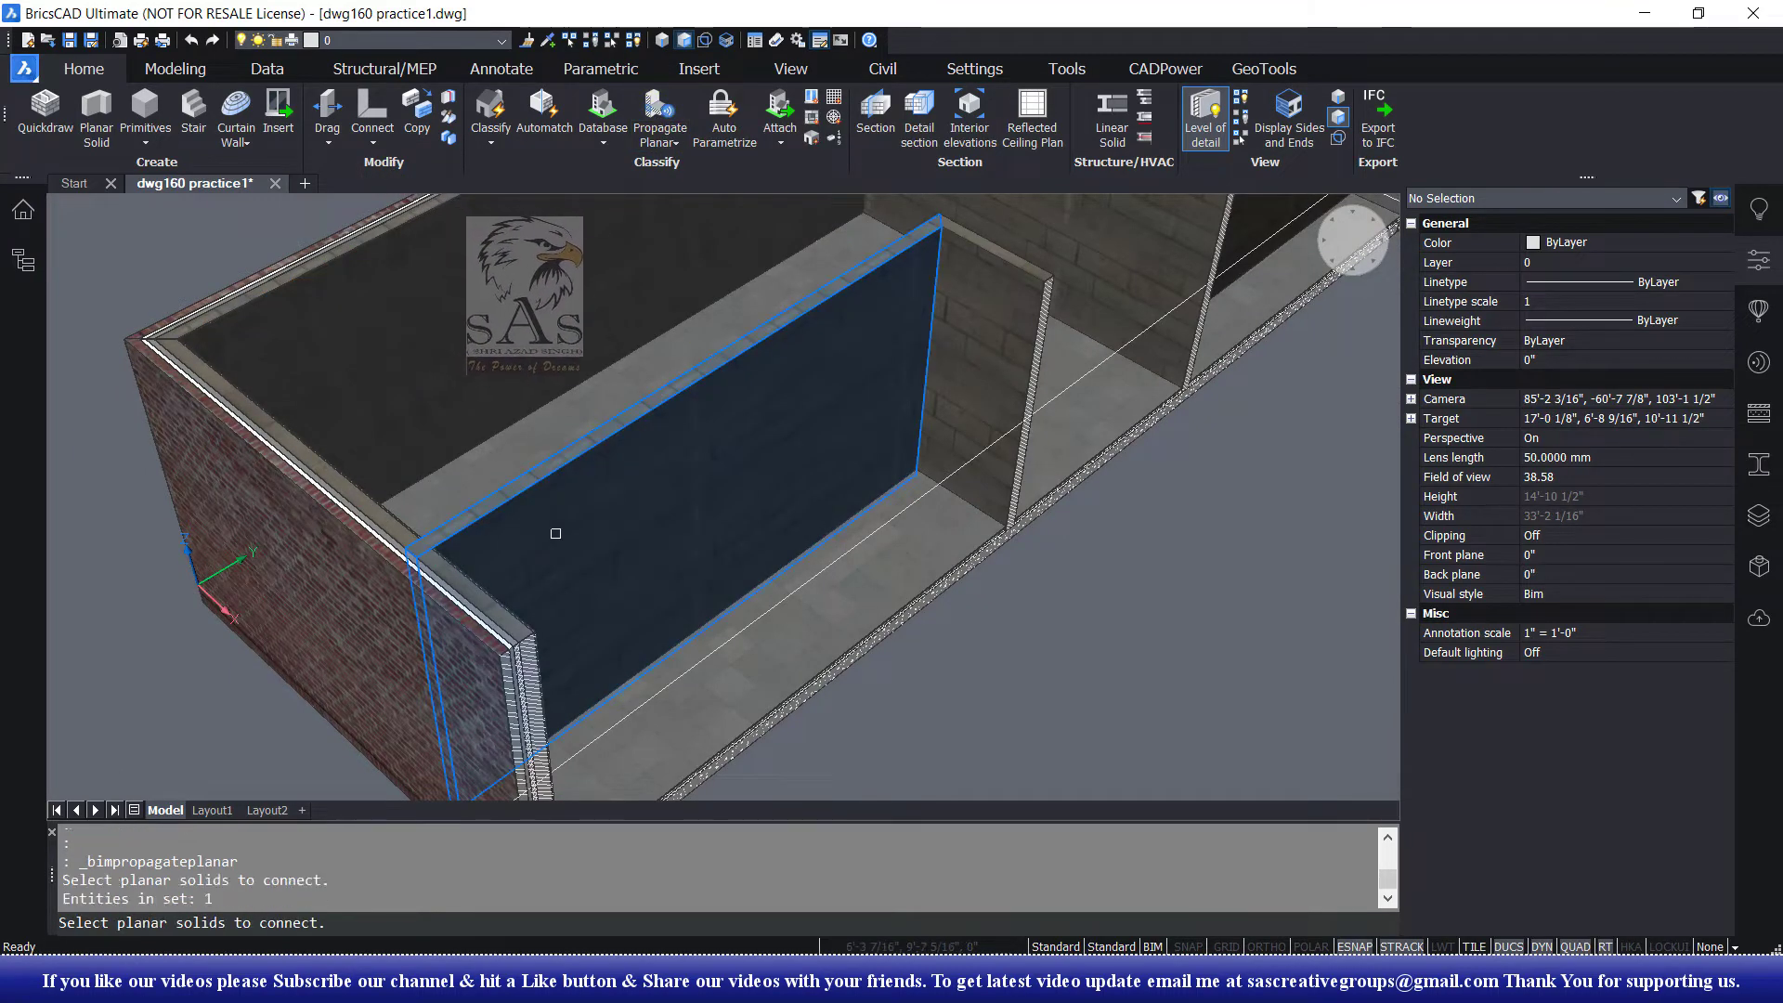
{"action": "left_click", "coordinate": [362, 584]}
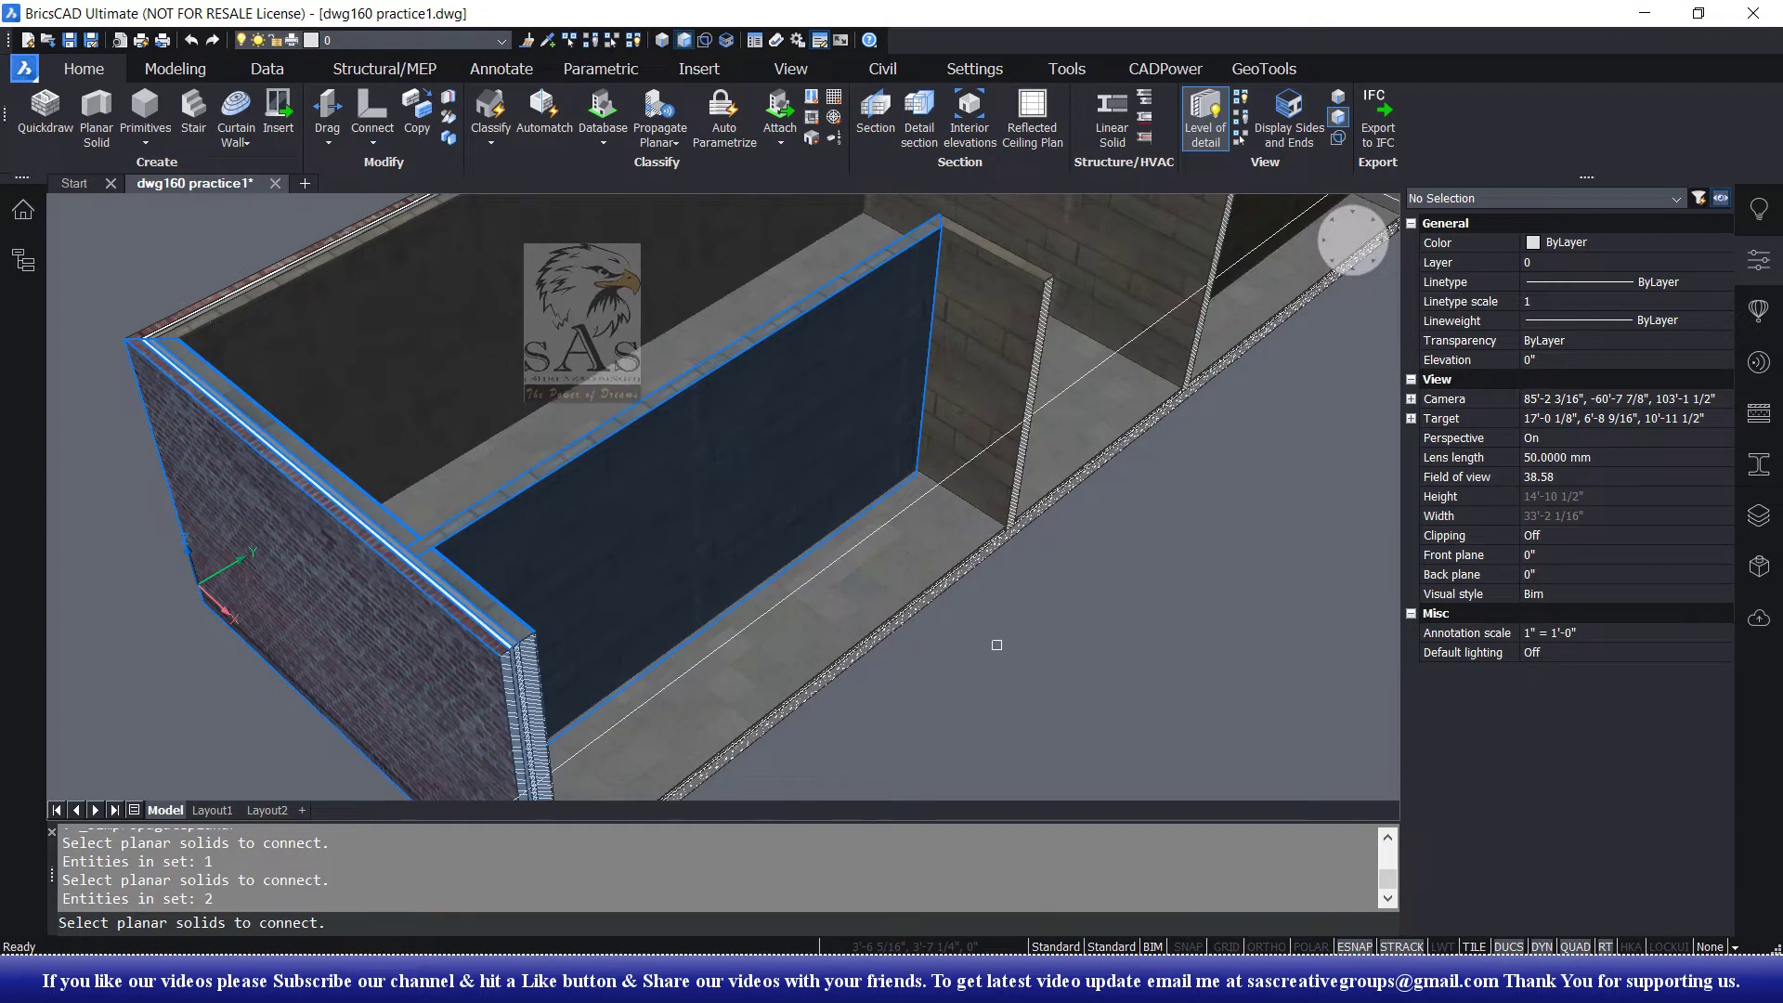
{"action": "key", "text": "Return"}
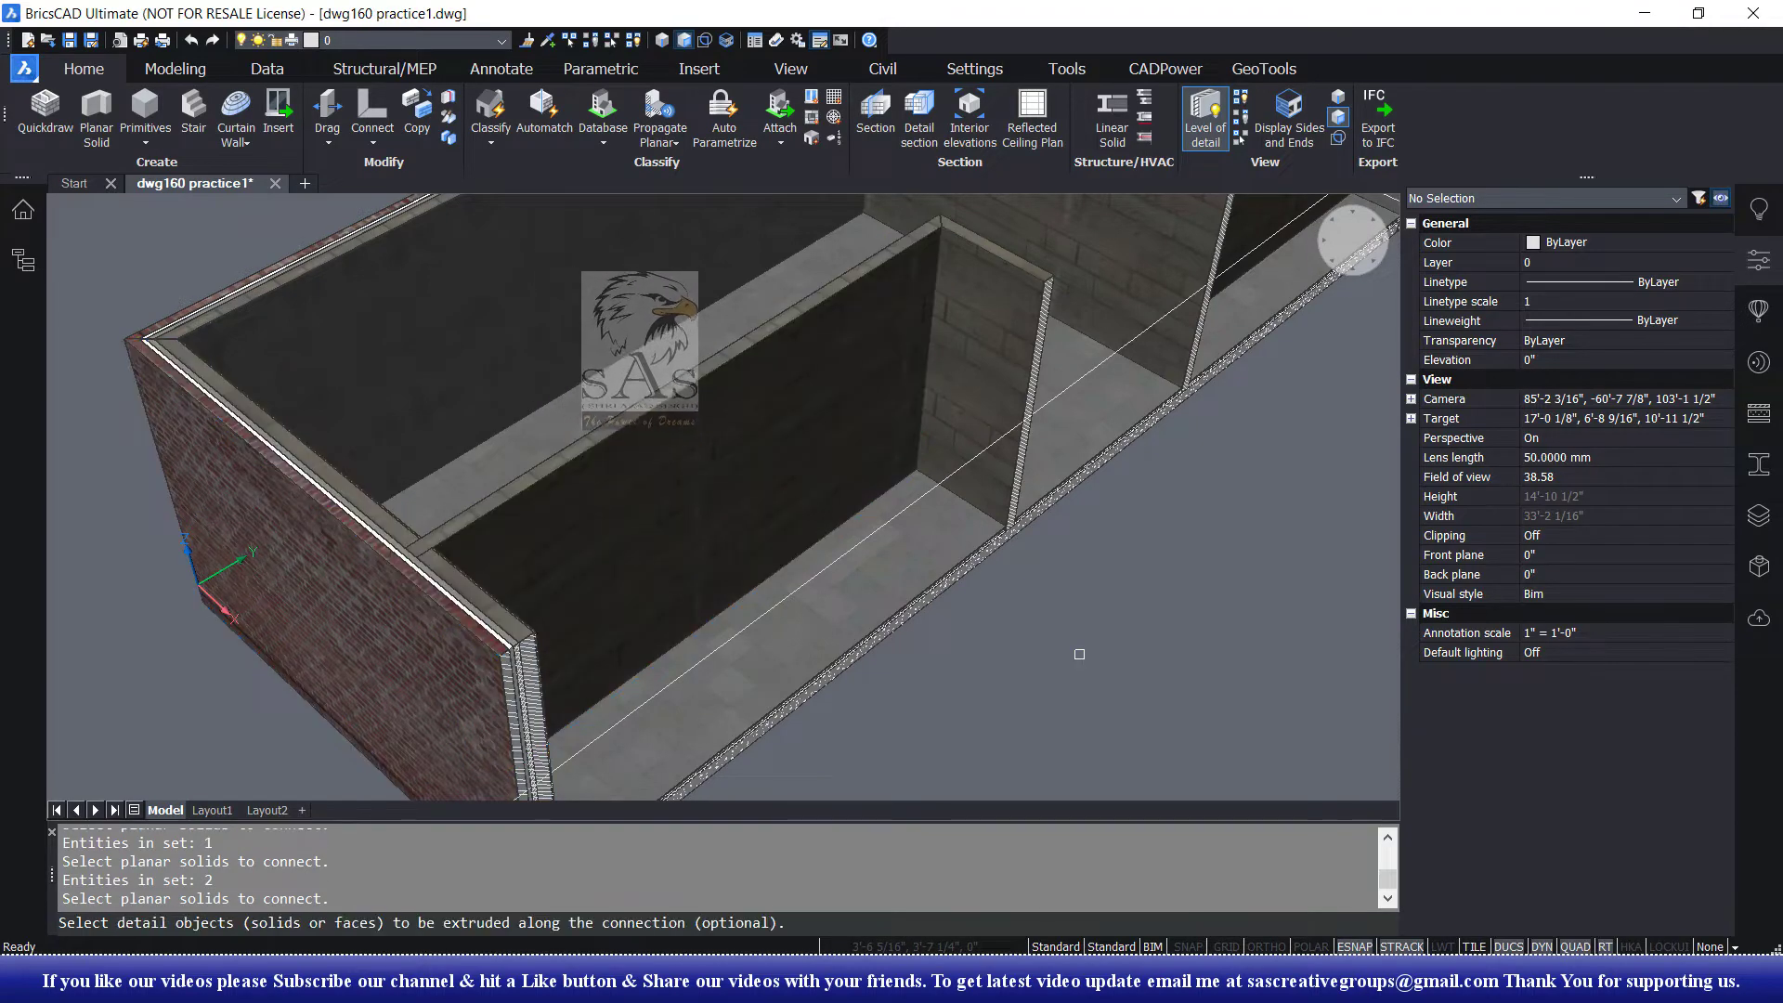
{"action": "key", "text": "Return"}
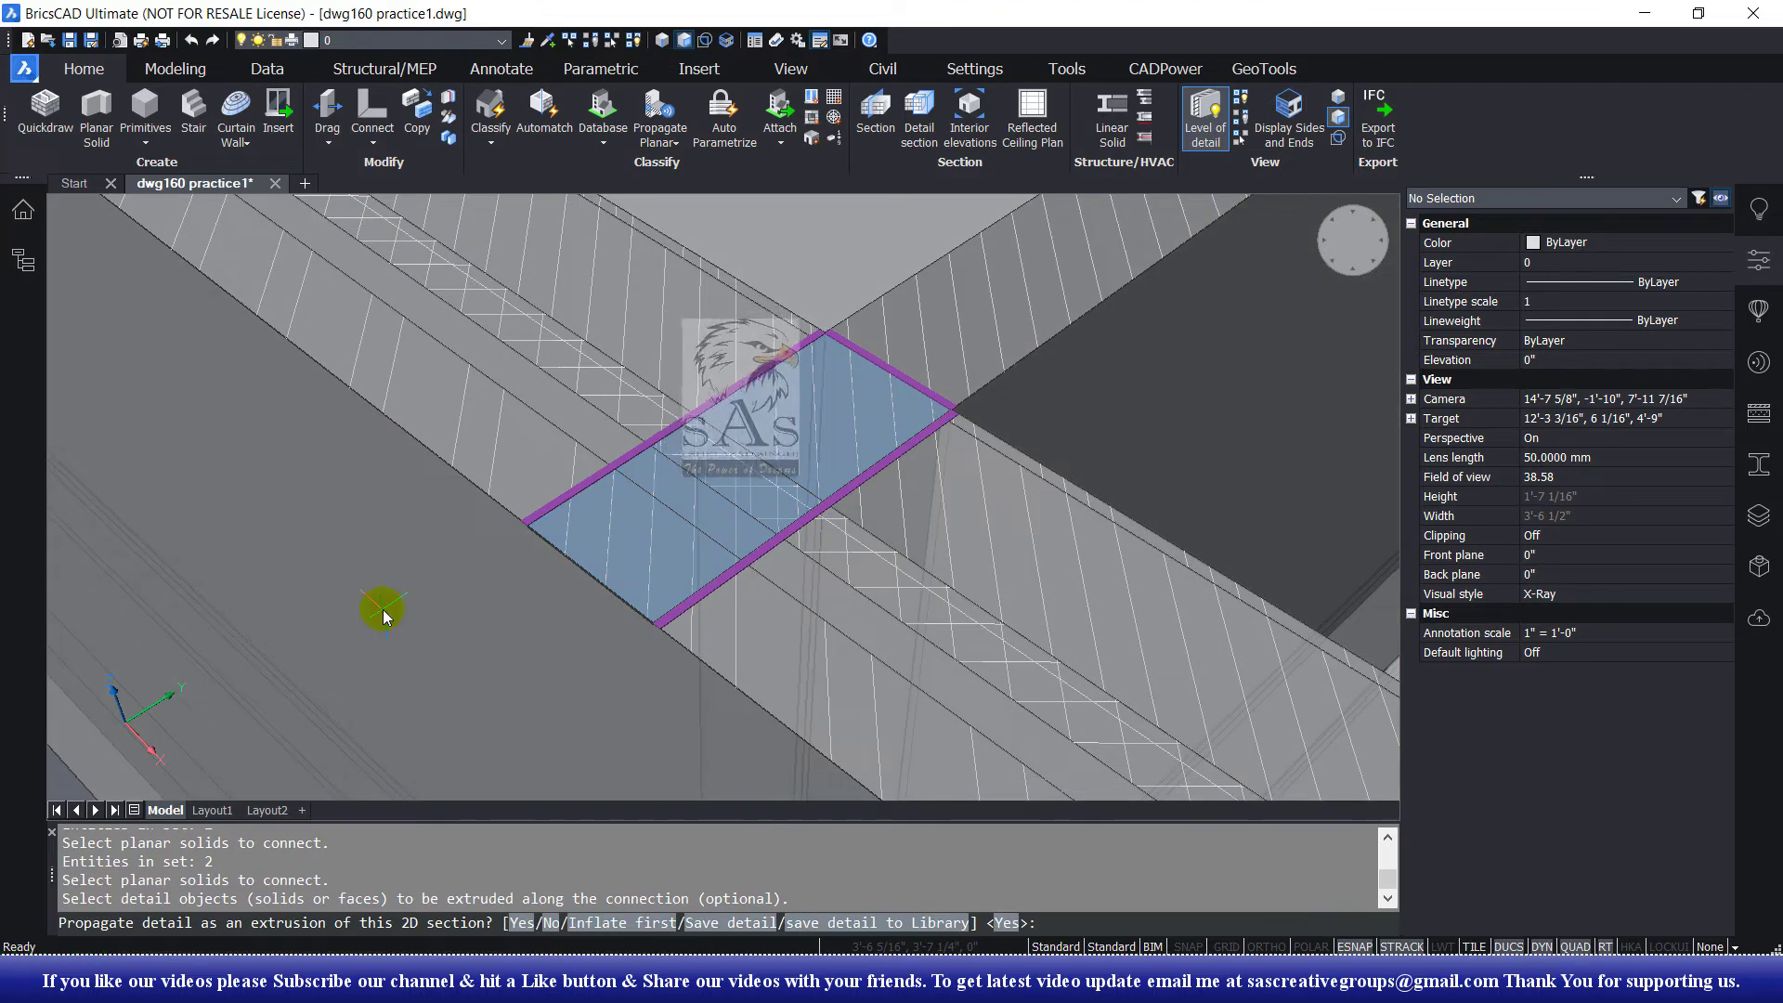
{"action": "right_click", "coordinate": [382, 609]}
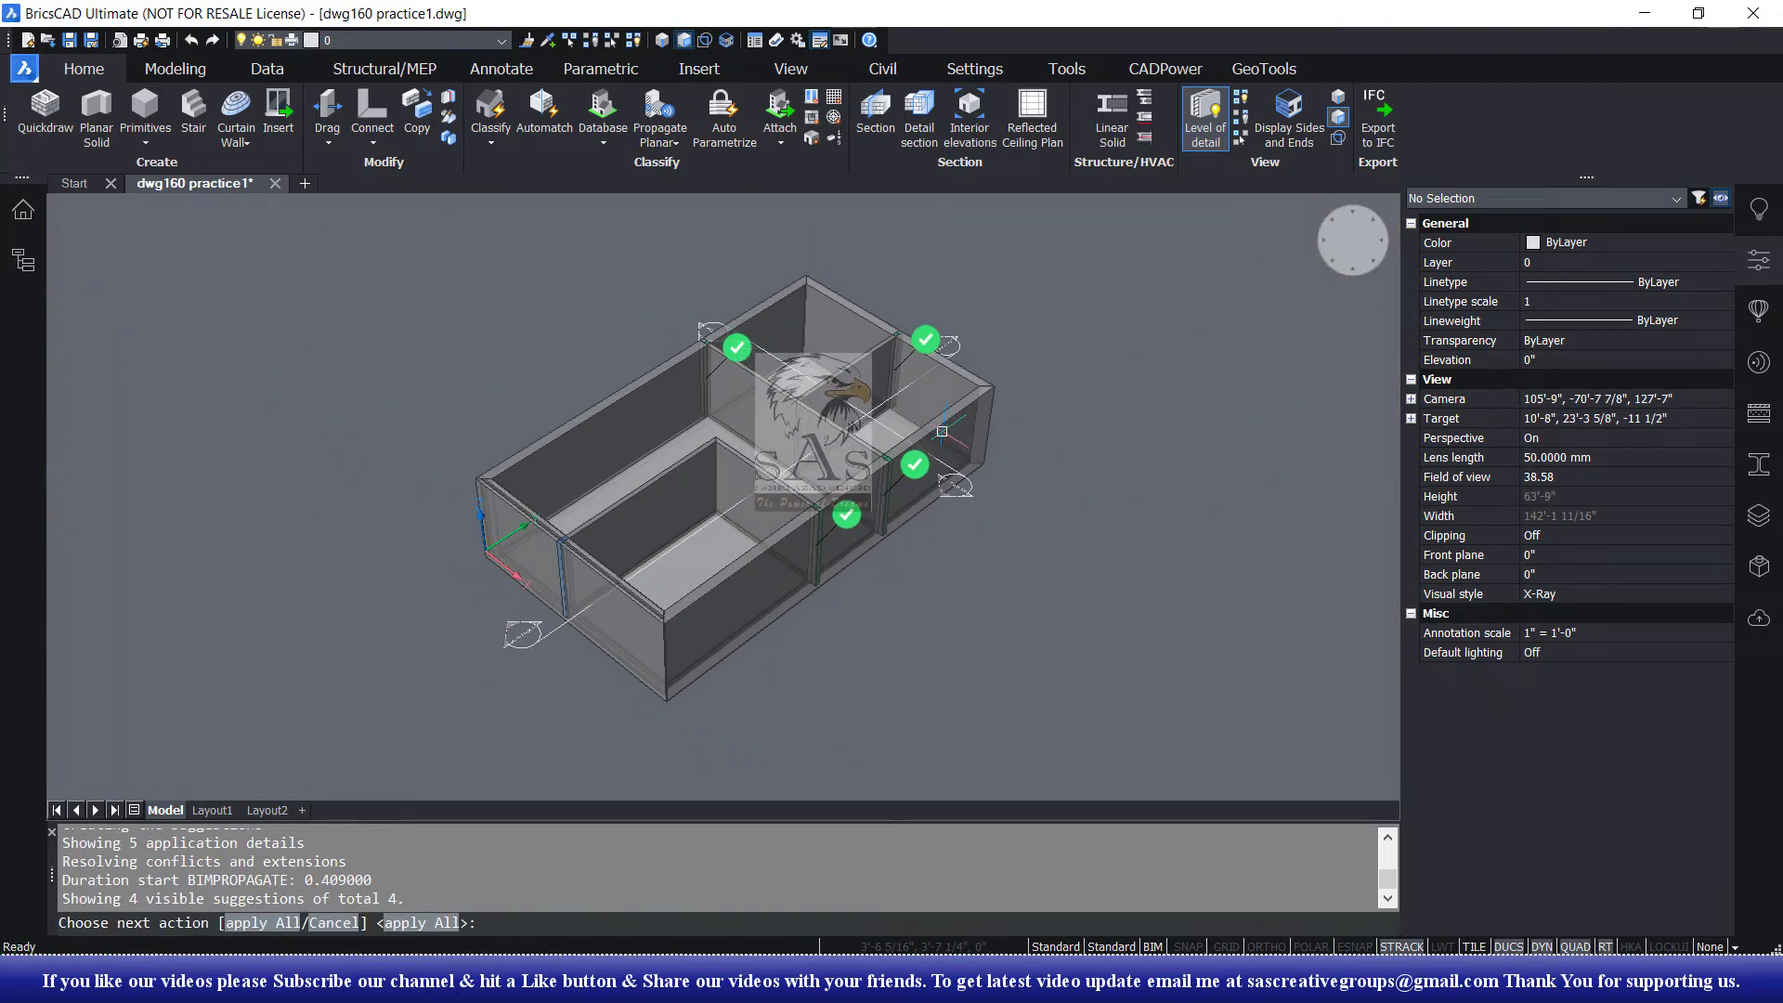
{"action": "scroll", "coordinate": [835, 520], "scroll_direction": "up", "scroll_amount": 3}
{"action": "scroll", "coordinate": [822, 516], "scroll_direction": "up", "scroll_amount": 3}
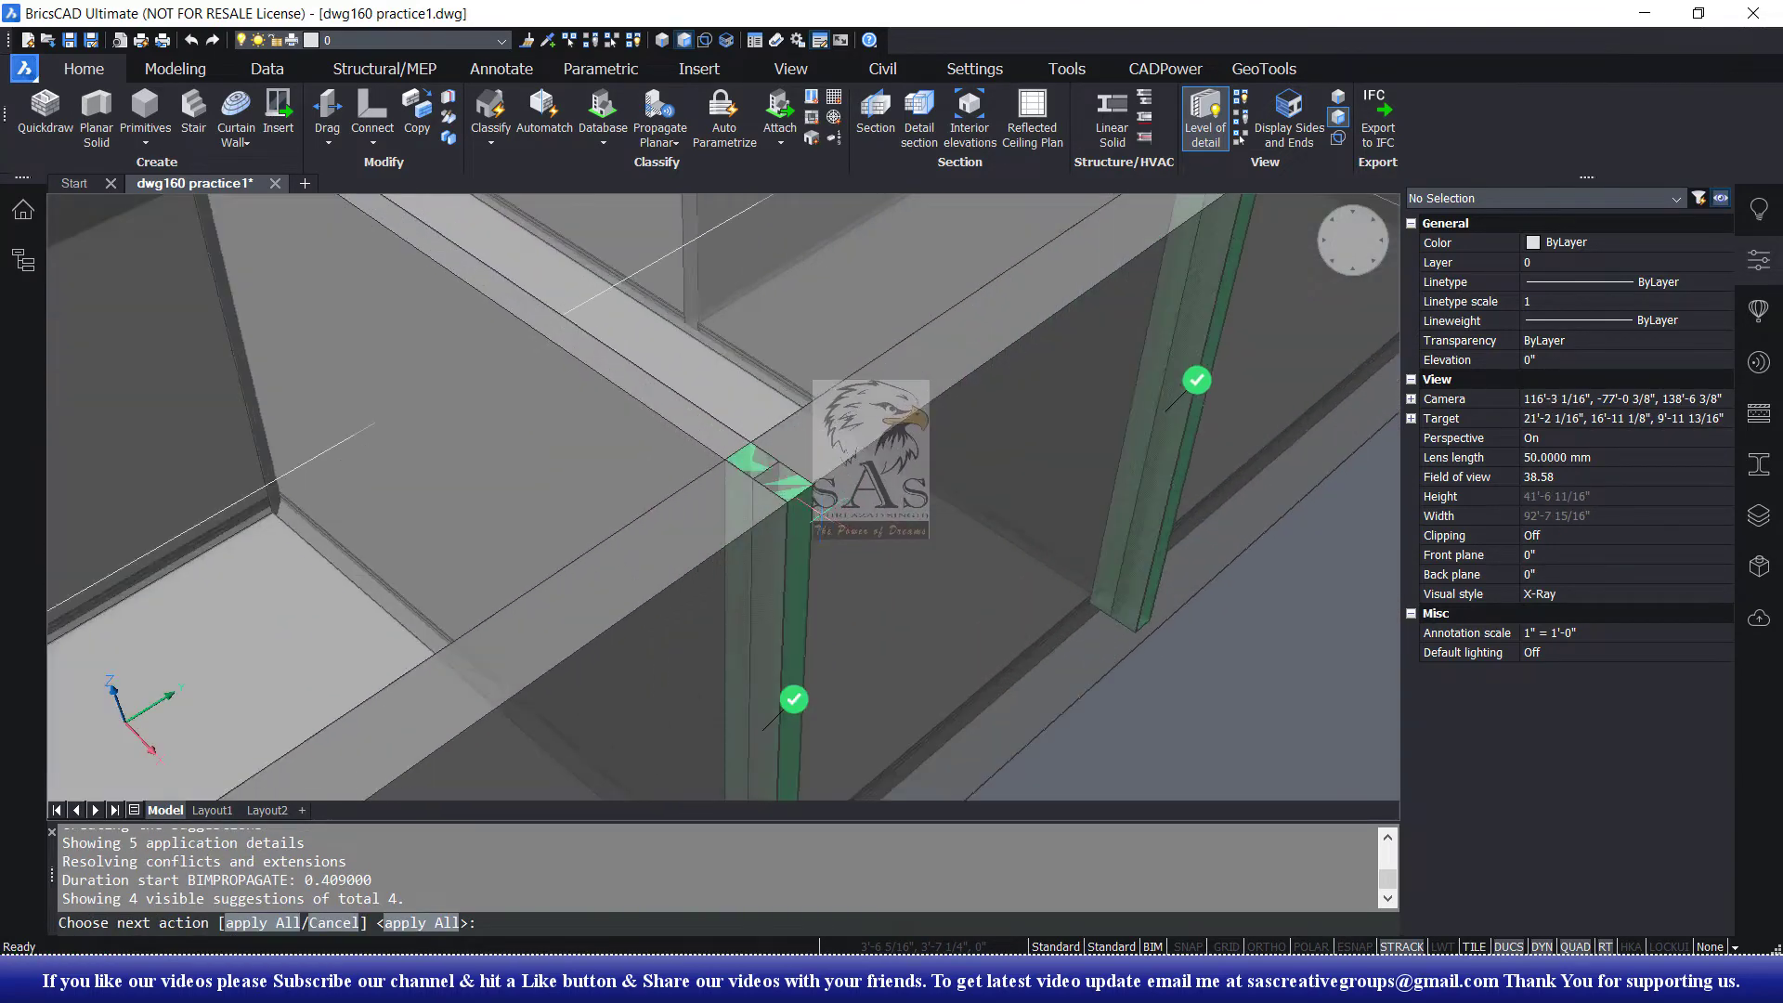
{"action": "scroll", "coordinate": [823, 514], "scroll_direction": "down", "scroll_amount": 4}
{"action": "scroll", "coordinate": [1010, 570], "scroll_direction": "down", "scroll_amount": 4}
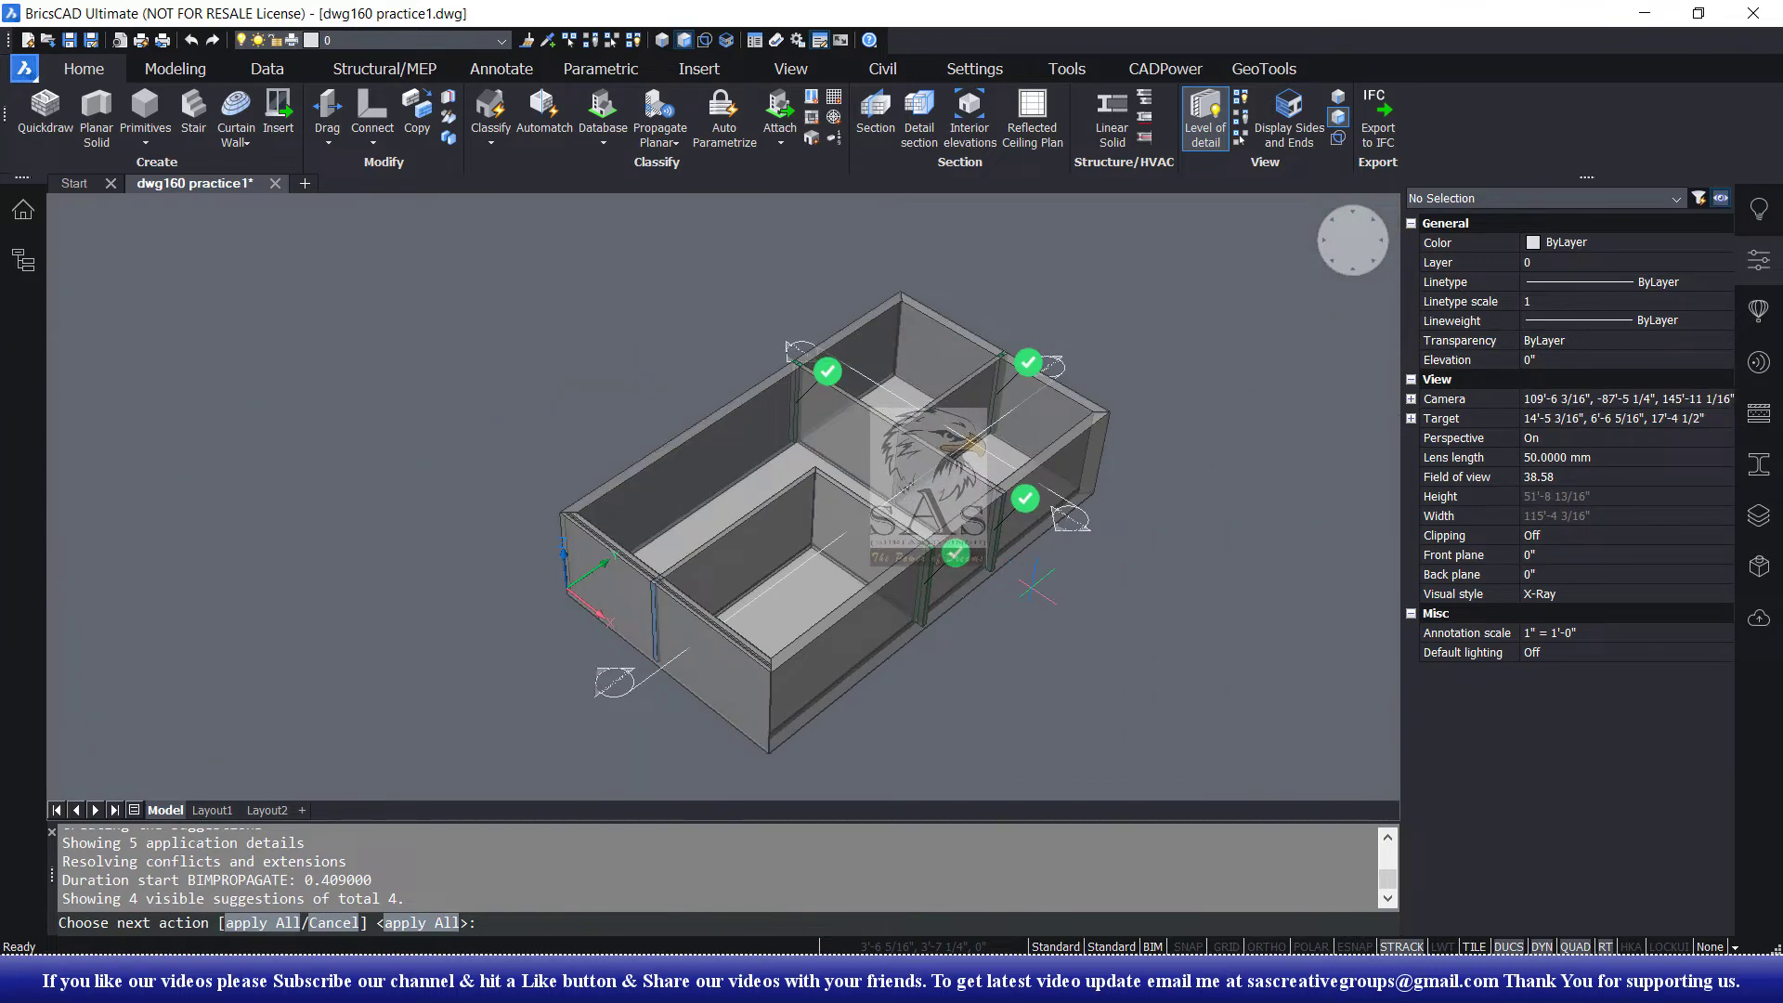
{"action": "key", "text": "Return"}
{"action": "scroll", "coordinate": [1056, 539], "scroll_direction": "up", "scroll_amount": 3}
{"action": "scroll", "coordinate": [1055, 539], "scroll_direction": "up", "scroll_amount": 4}
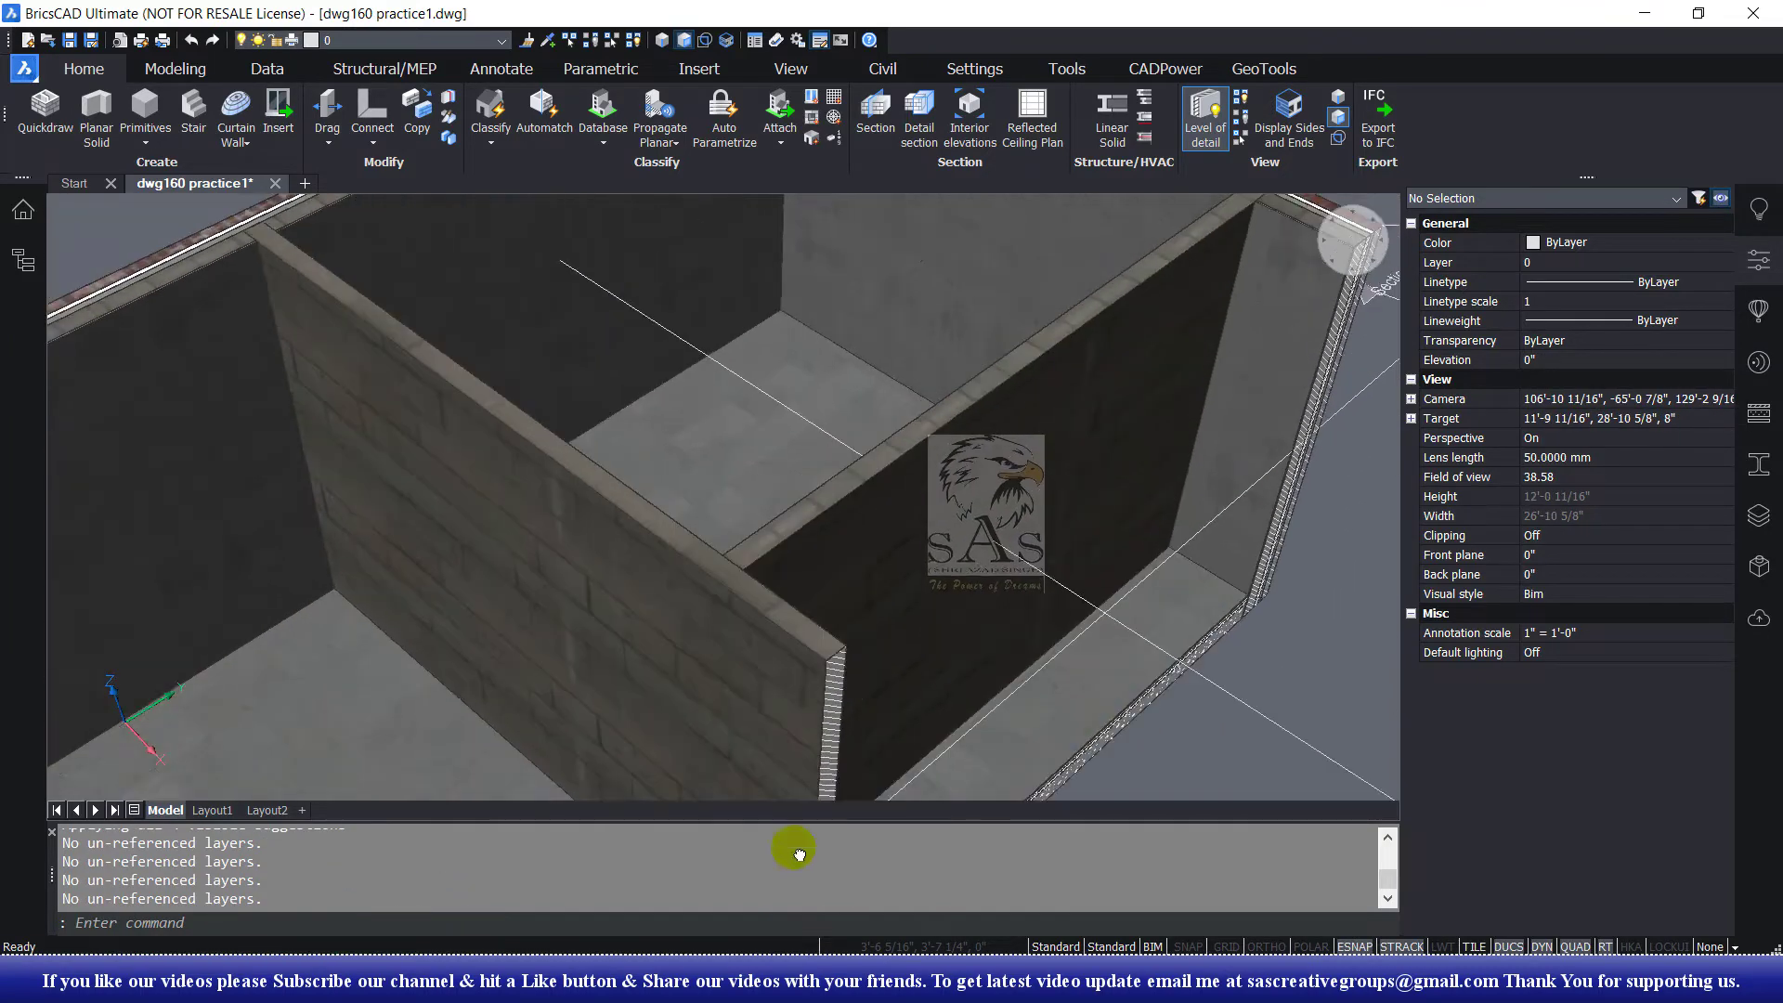
{"action": "scroll", "coordinate": [1087, 387], "scroll_direction": "up", "scroll_amount": 2}
{"action": "scroll", "coordinate": [1069, 446], "scroll_direction": "up", "scroll_amount": 3}
{"action": "scroll", "coordinate": [1058, 491], "scroll_direction": "up", "scroll_amount": 2}
{"action": "scroll", "coordinate": [1058, 491], "scroll_direction": "up", "scroll_amount": 2}
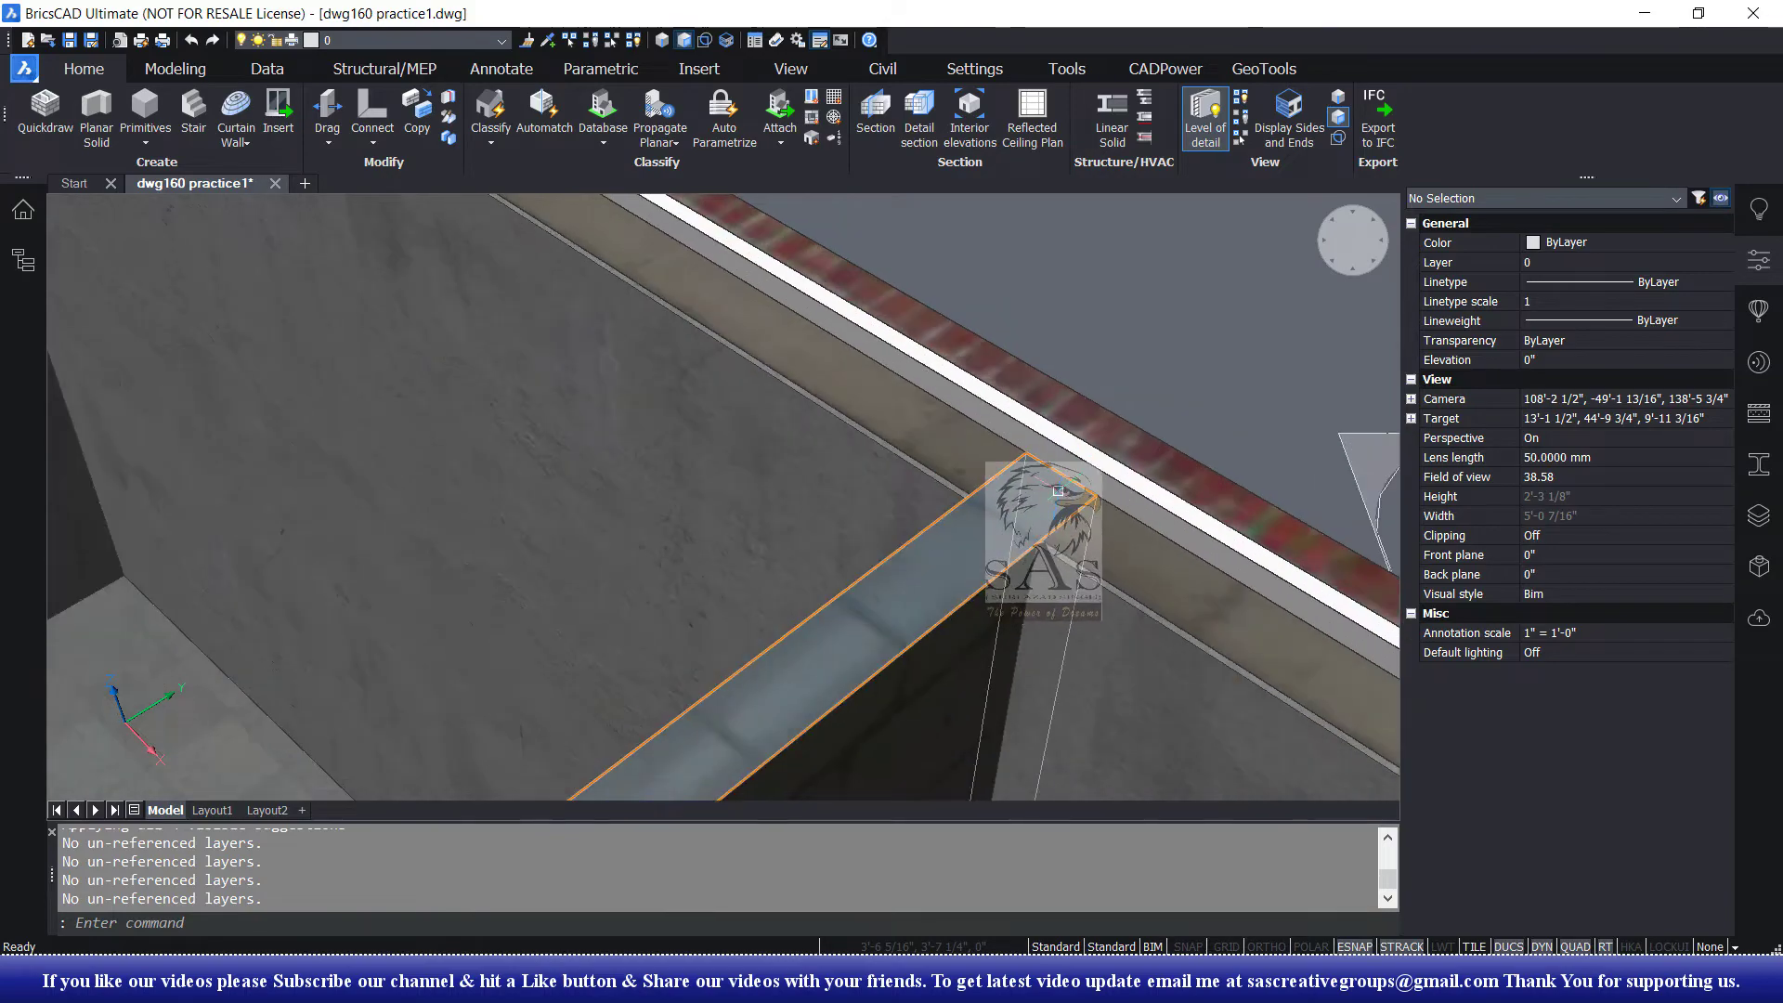
{"action": "scroll", "coordinate": [1058, 490], "scroll_direction": "down", "scroll_amount": 5}
{"action": "scroll", "coordinate": [1058, 490], "scroll_direction": "up", "scroll_amount": 5}
{"action": "scroll", "coordinate": [506, 378], "scroll_direction": "down", "scroll_amount": 4}
{"action": "scroll", "coordinate": [321, 486], "scroll_direction": "up", "scroll_amount": 2}
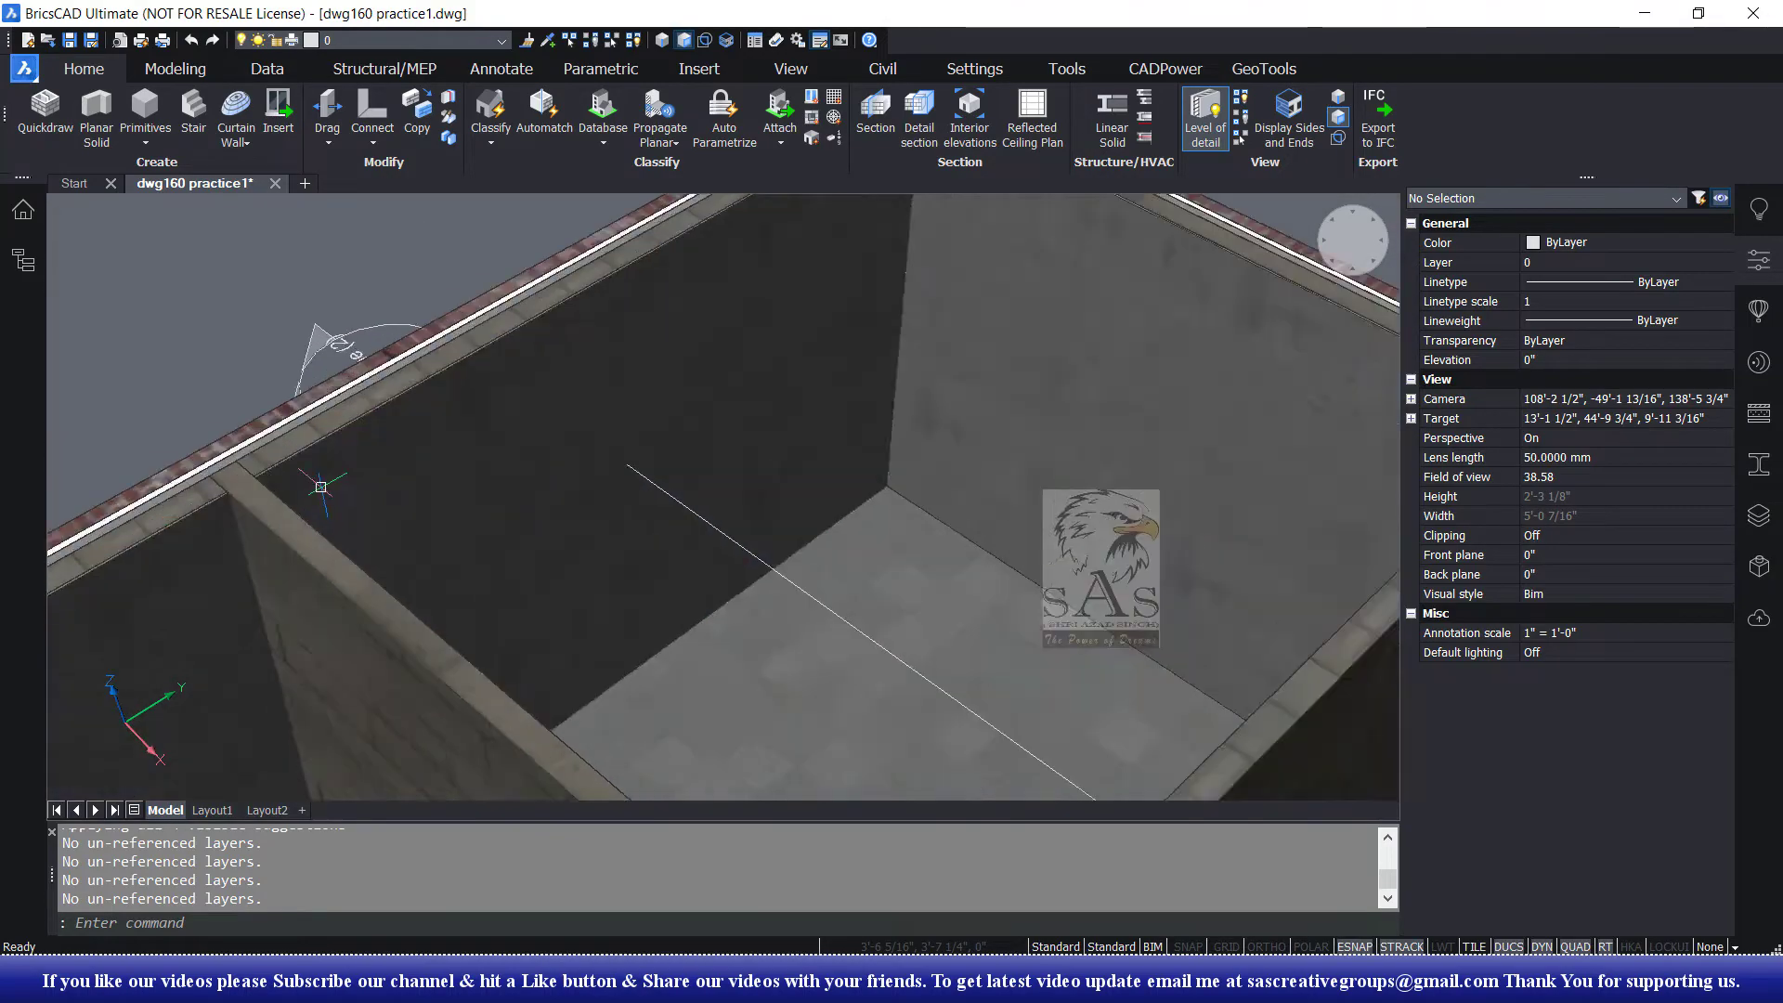
{"action": "scroll", "coordinate": [320, 486], "scroll_direction": "down", "scroll_amount": 2}
{"action": "scroll", "coordinate": [321, 487], "scroll_direction": "down", "scroll_amount": 3}
{"action": "scroll", "coordinate": [650, 445], "scroll_direction": "down", "scroll_amount": 3}
{"action": "scroll", "coordinate": [728, 443], "scroll_direction": "down", "scroll_amount": 2}
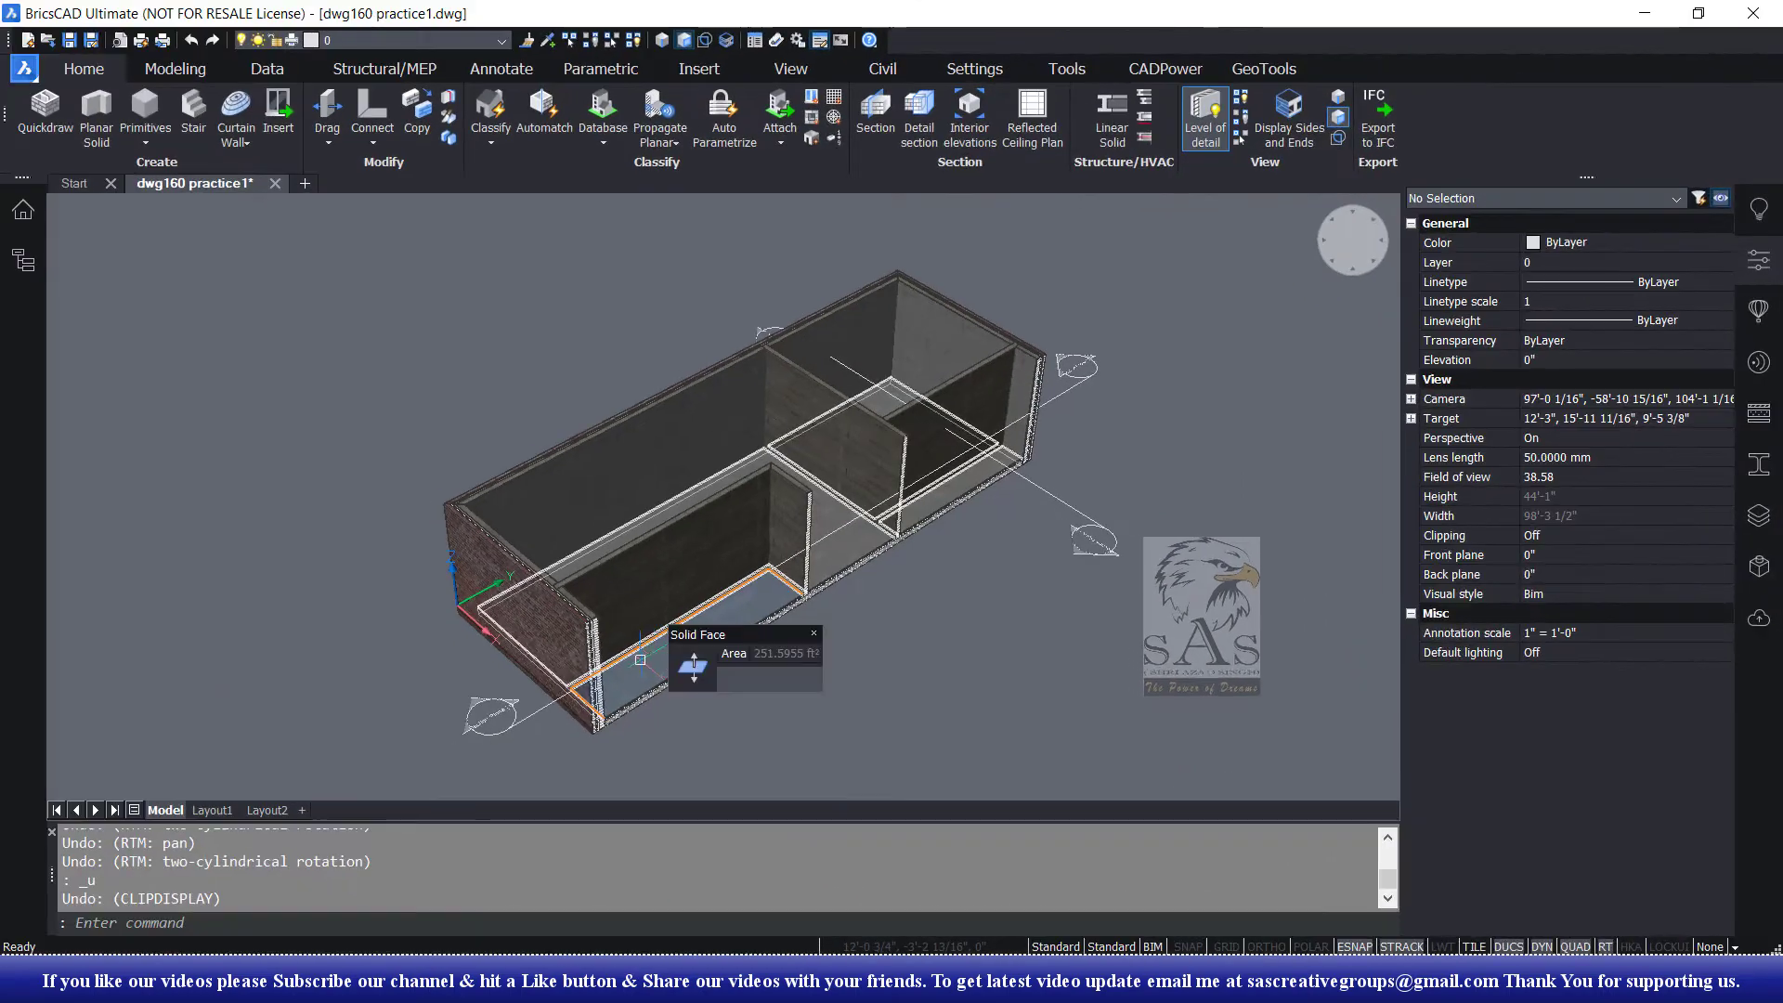
{"action": "scroll", "coordinate": [688, 693], "scroll_direction": "up", "scroll_amount": 5}
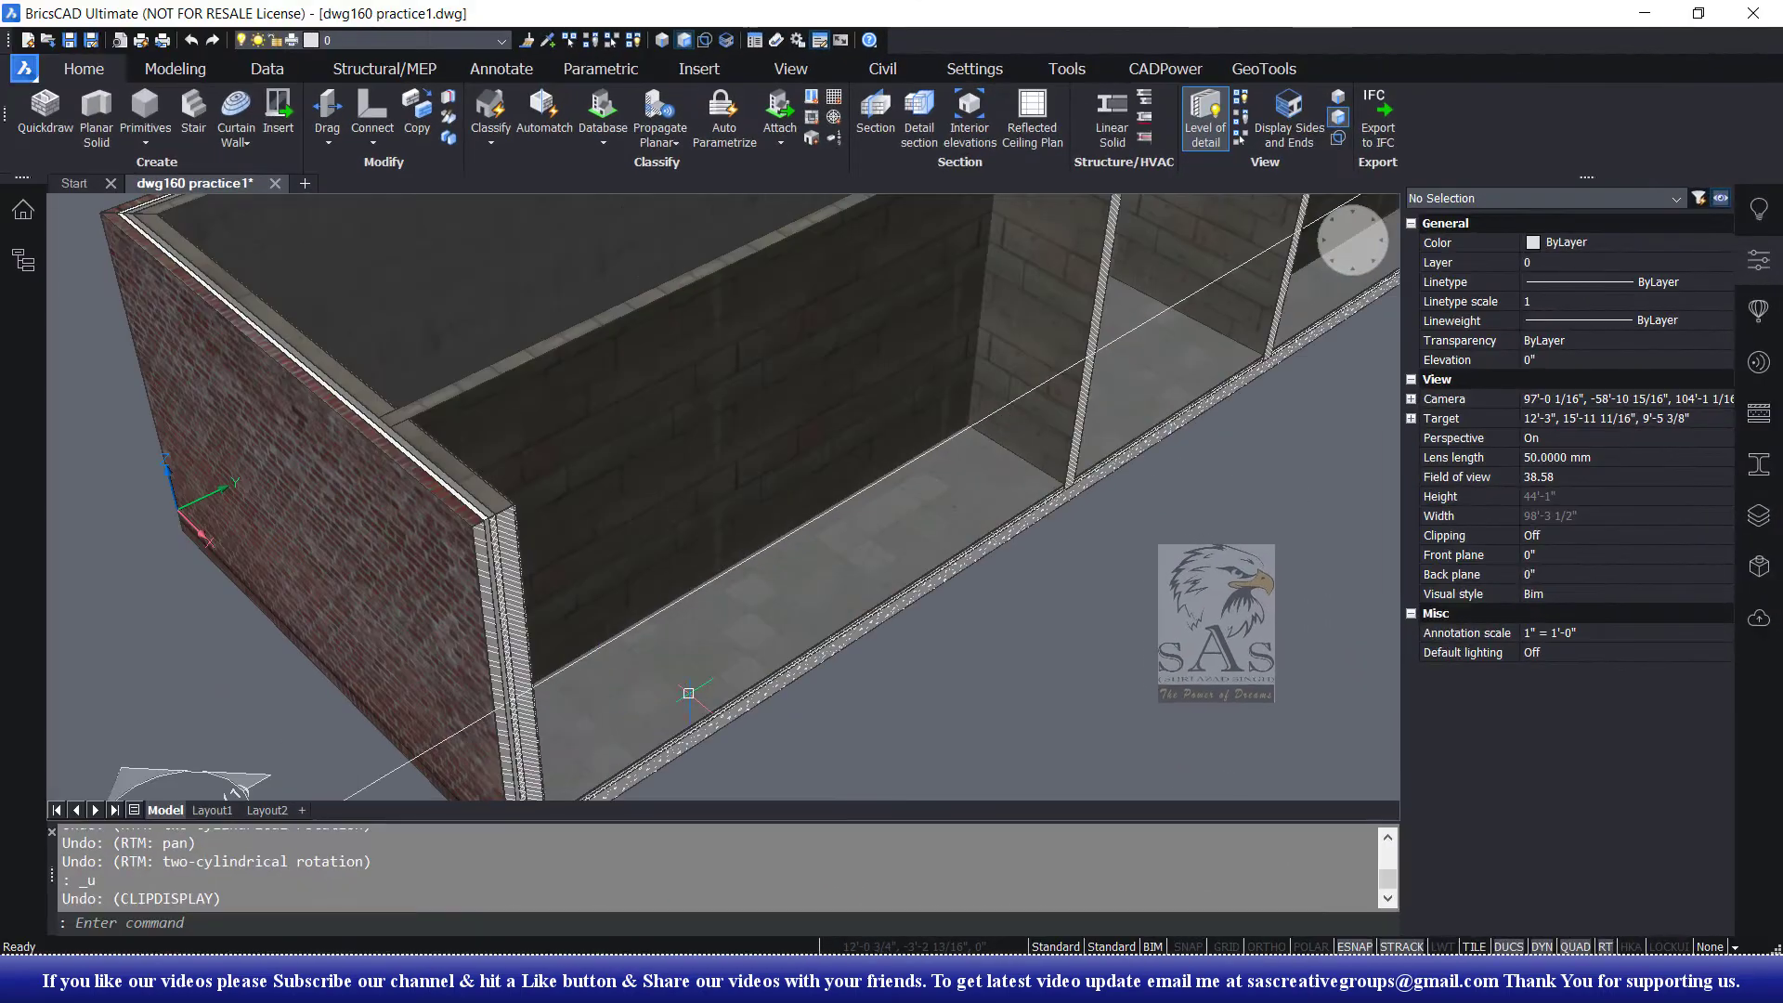
{"action": "scroll", "coordinate": [688, 693], "scroll_direction": "down", "scroll_amount": 5}
{"action": "scroll", "coordinate": [569, 516], "scroll_direction": "up", "scroll_amount": 5}
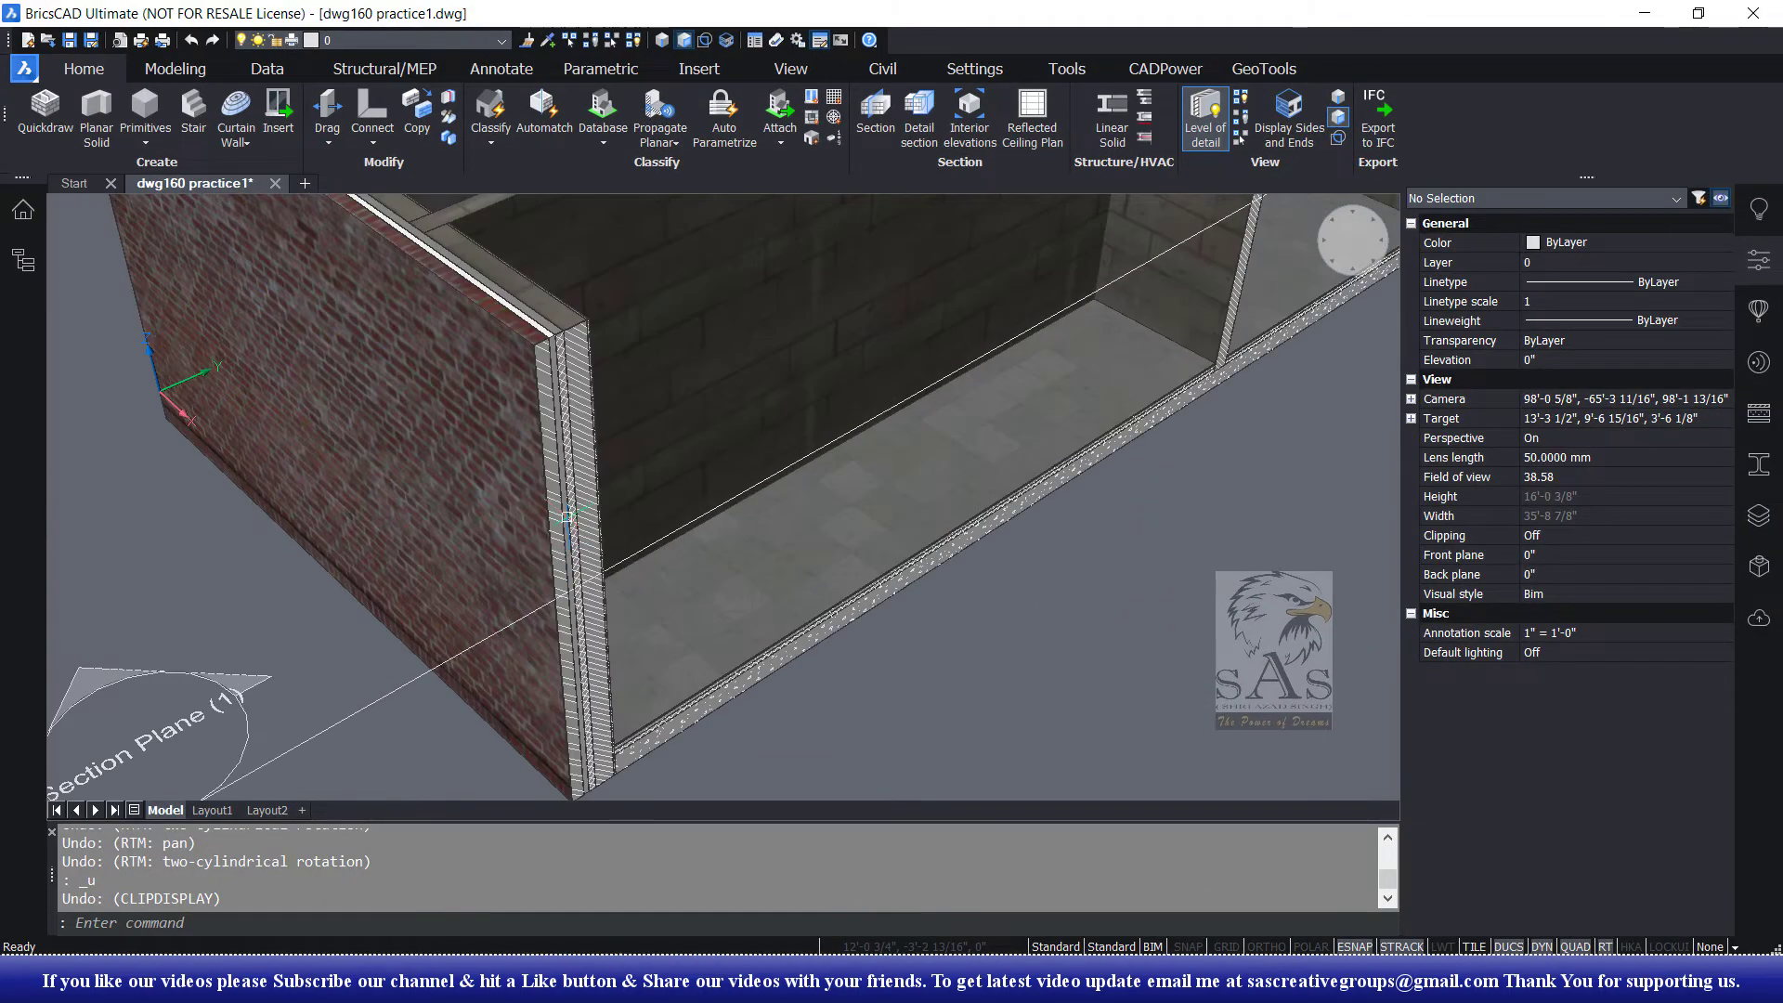
{"action": "scroll", "coordinate": [572, 521], "scroll_direction": "up", "scroll_amount": 2}
{"action": "scroll", "coordinate": [593, 533], "scroll_direction": "up", "scroll_amount": 2}
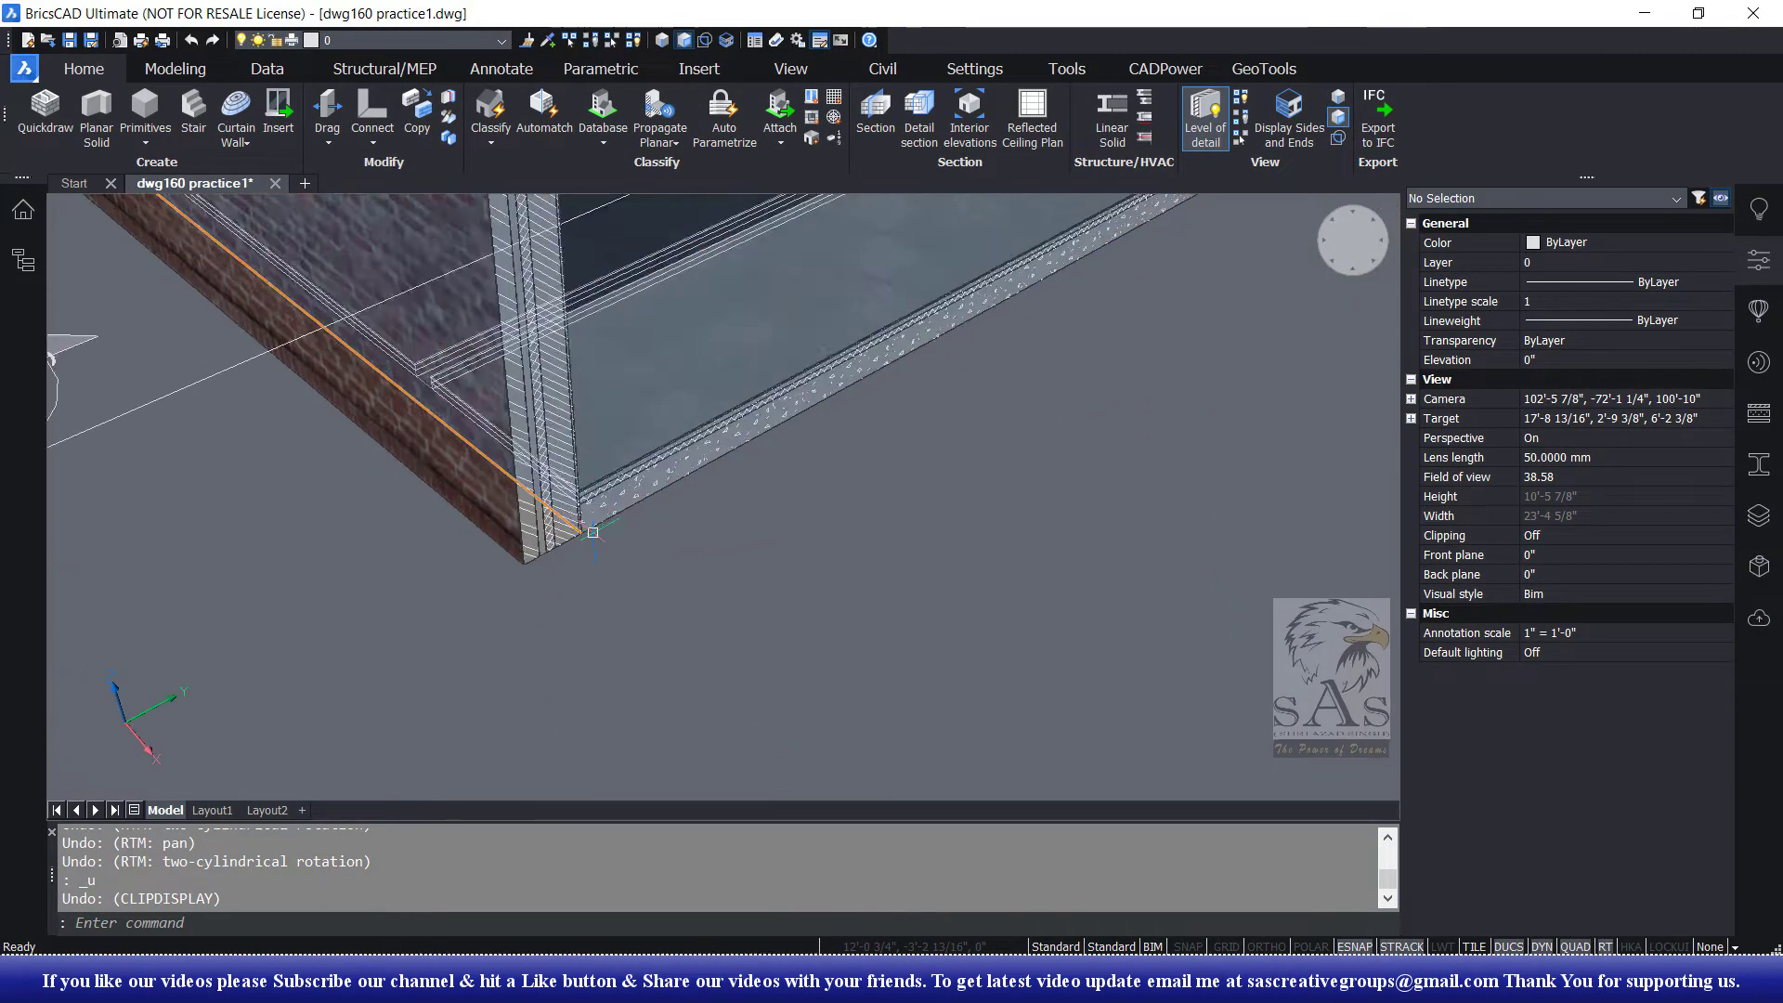
{"action": "scroll", "coordinate": [593, 532], "scroll_direction": "up", "scroll_amount": 2}
{"action": "scroll", "coordinate": [581, 567], "scroll_direction": "up", "scroll_amount": 2}
{"action": "scroll", "coordinate": [568, 604], "scroll_direction": "up", "scroll_amount": 1}
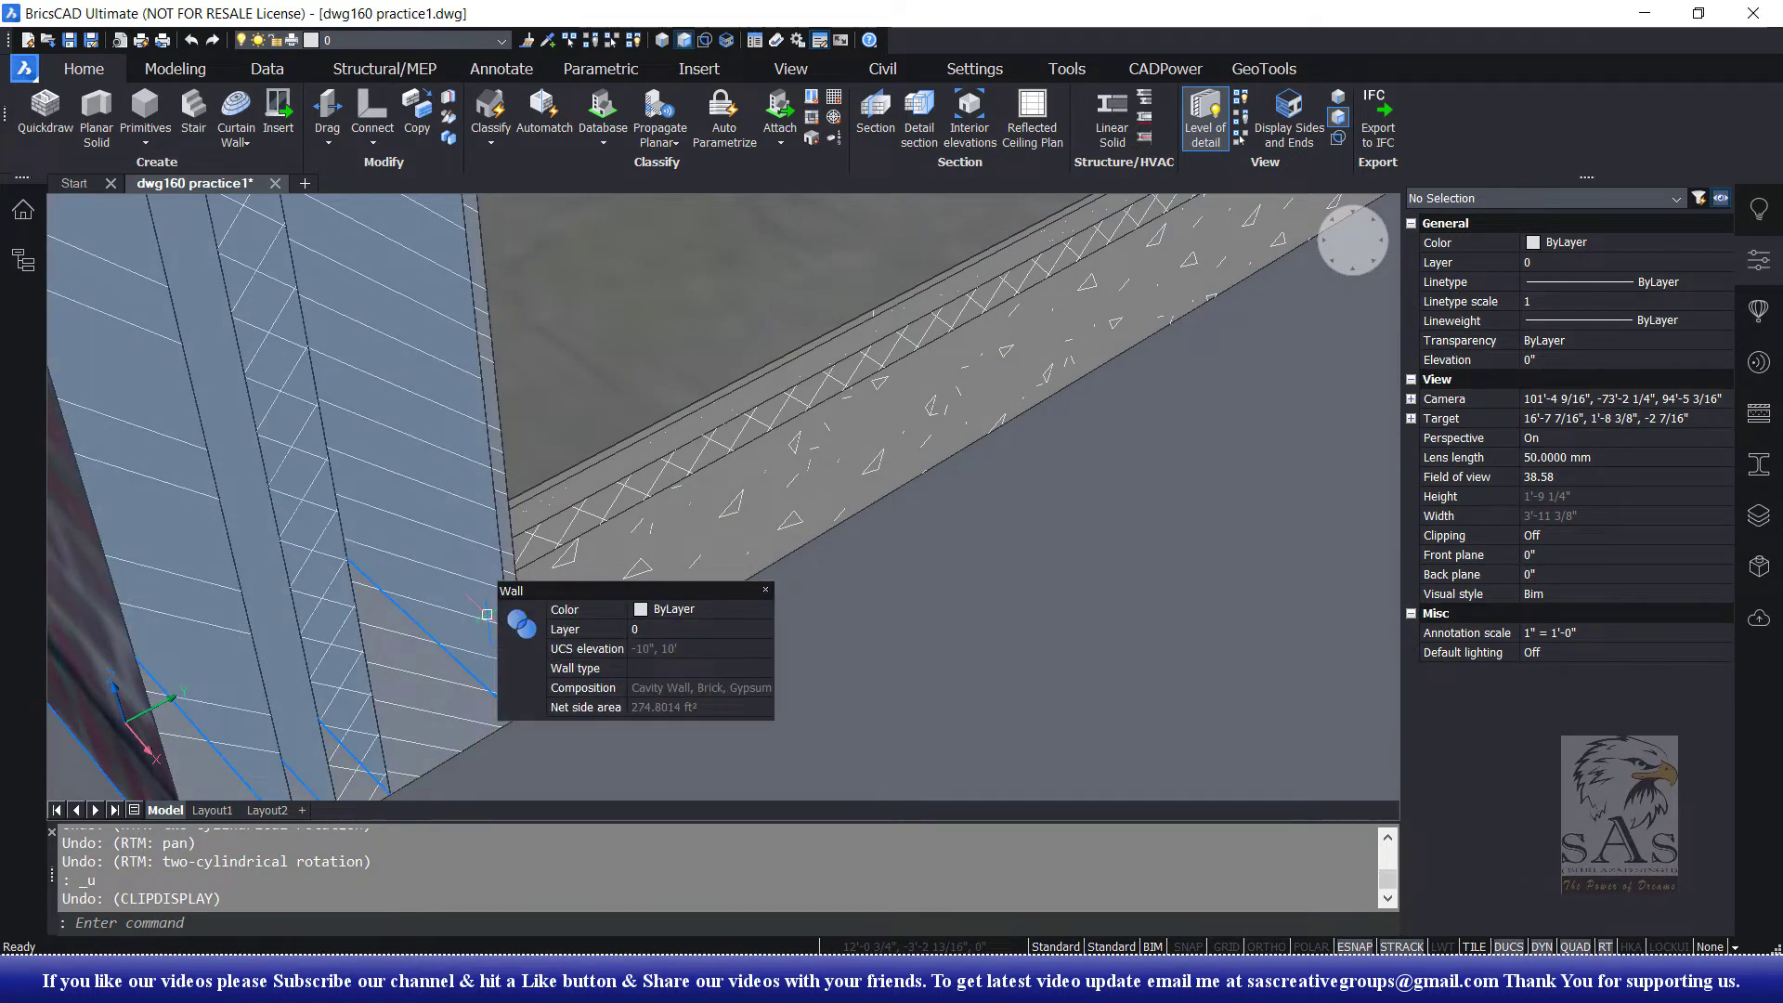
Pull the wall ply face at the end-wall slab junction about 5 inches outward
{"action": "scroll", "coordinate": [444, 554], "scroll_direction": "up", "scroll_amount": 3}
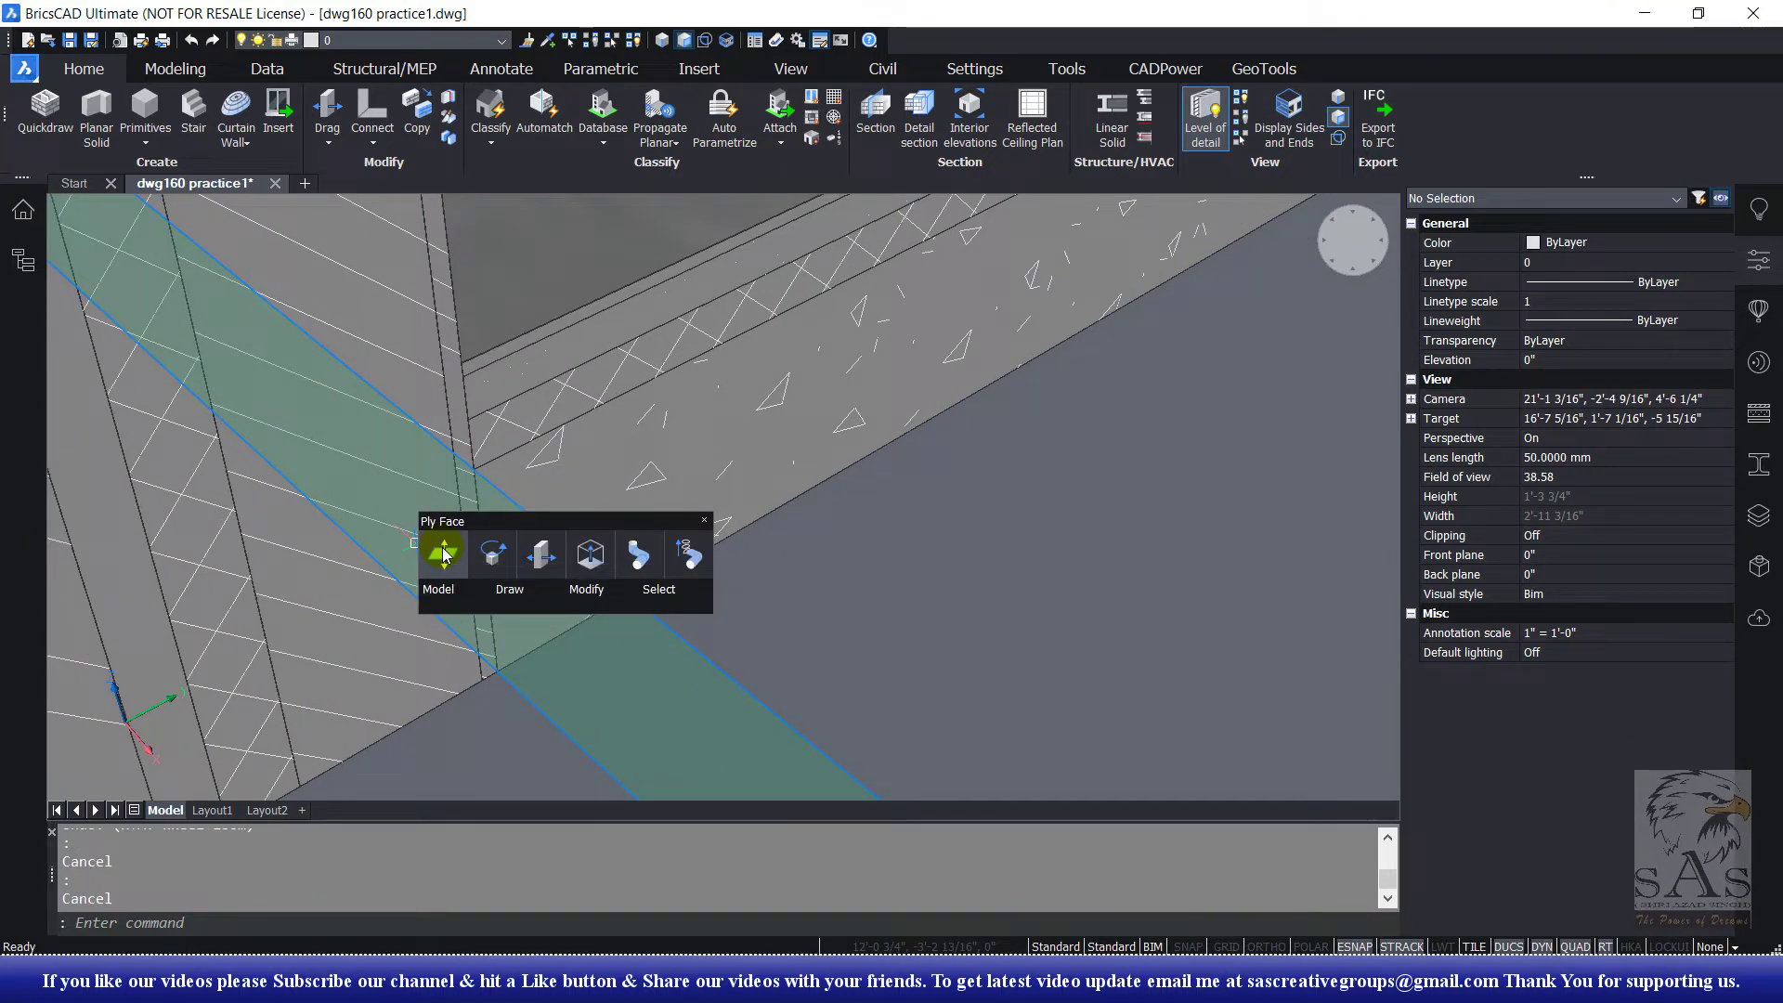
{"action": "left_click", "coordinate": [444, 554]}
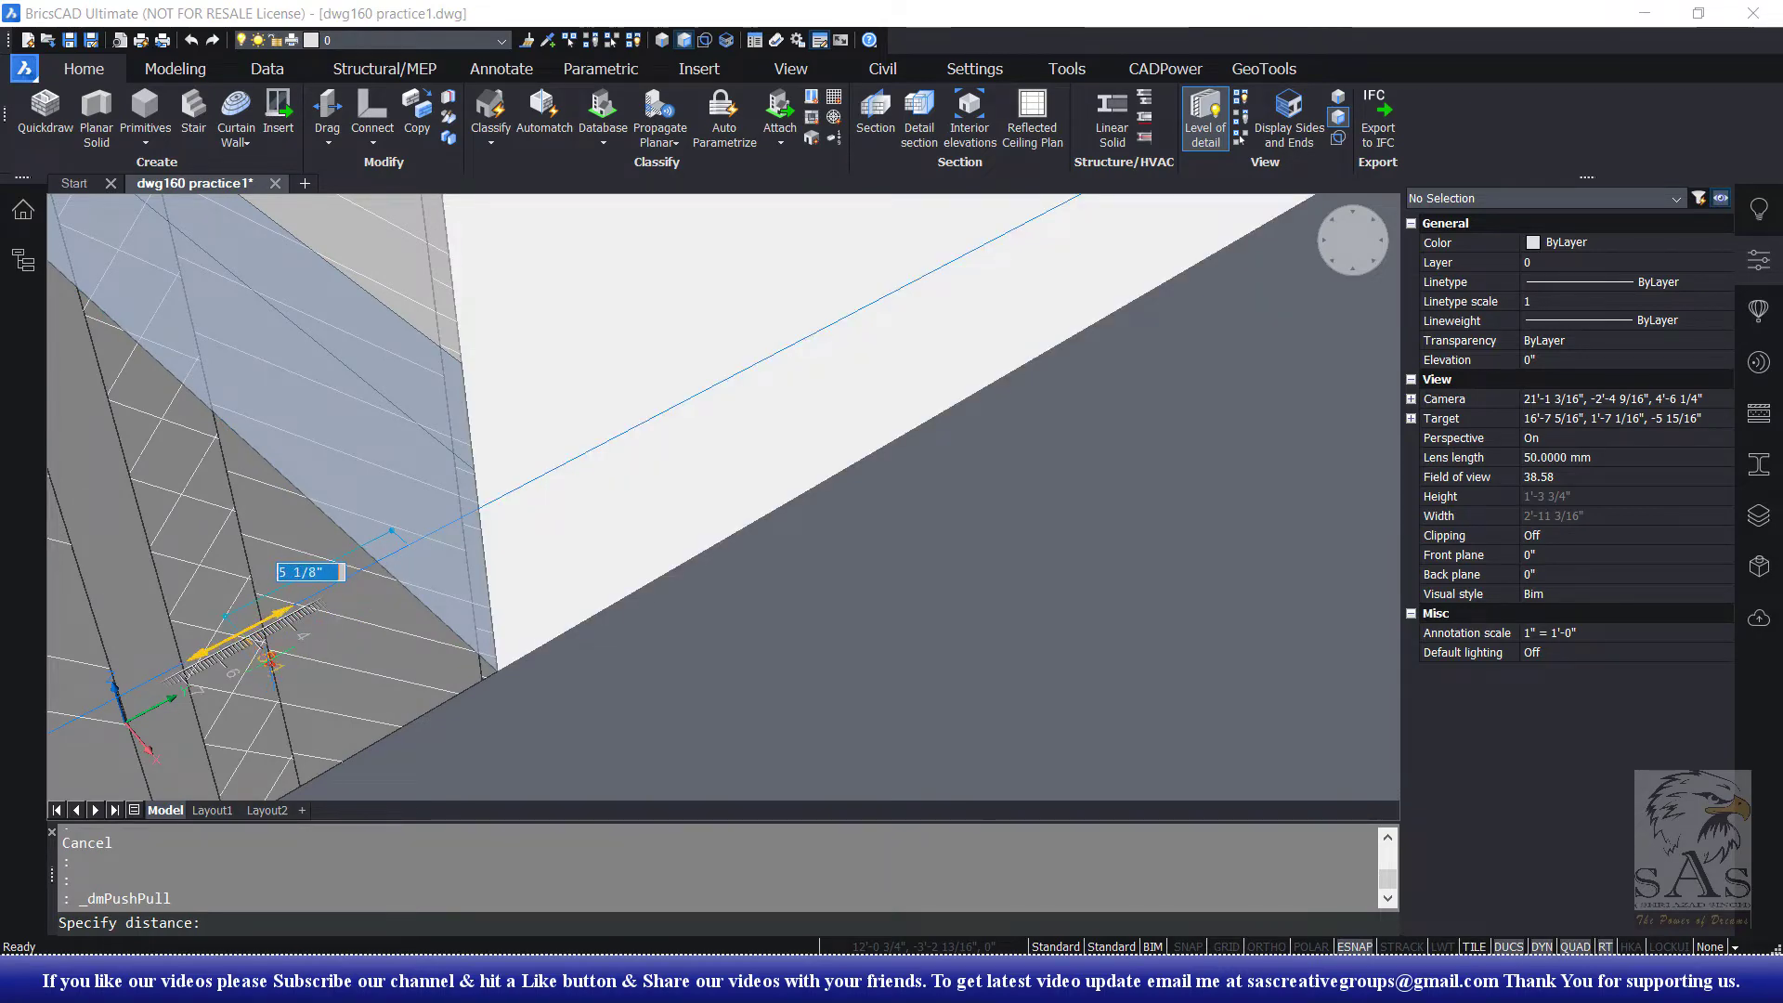
{"action": "left_click", "coordinate": [411, 597]}
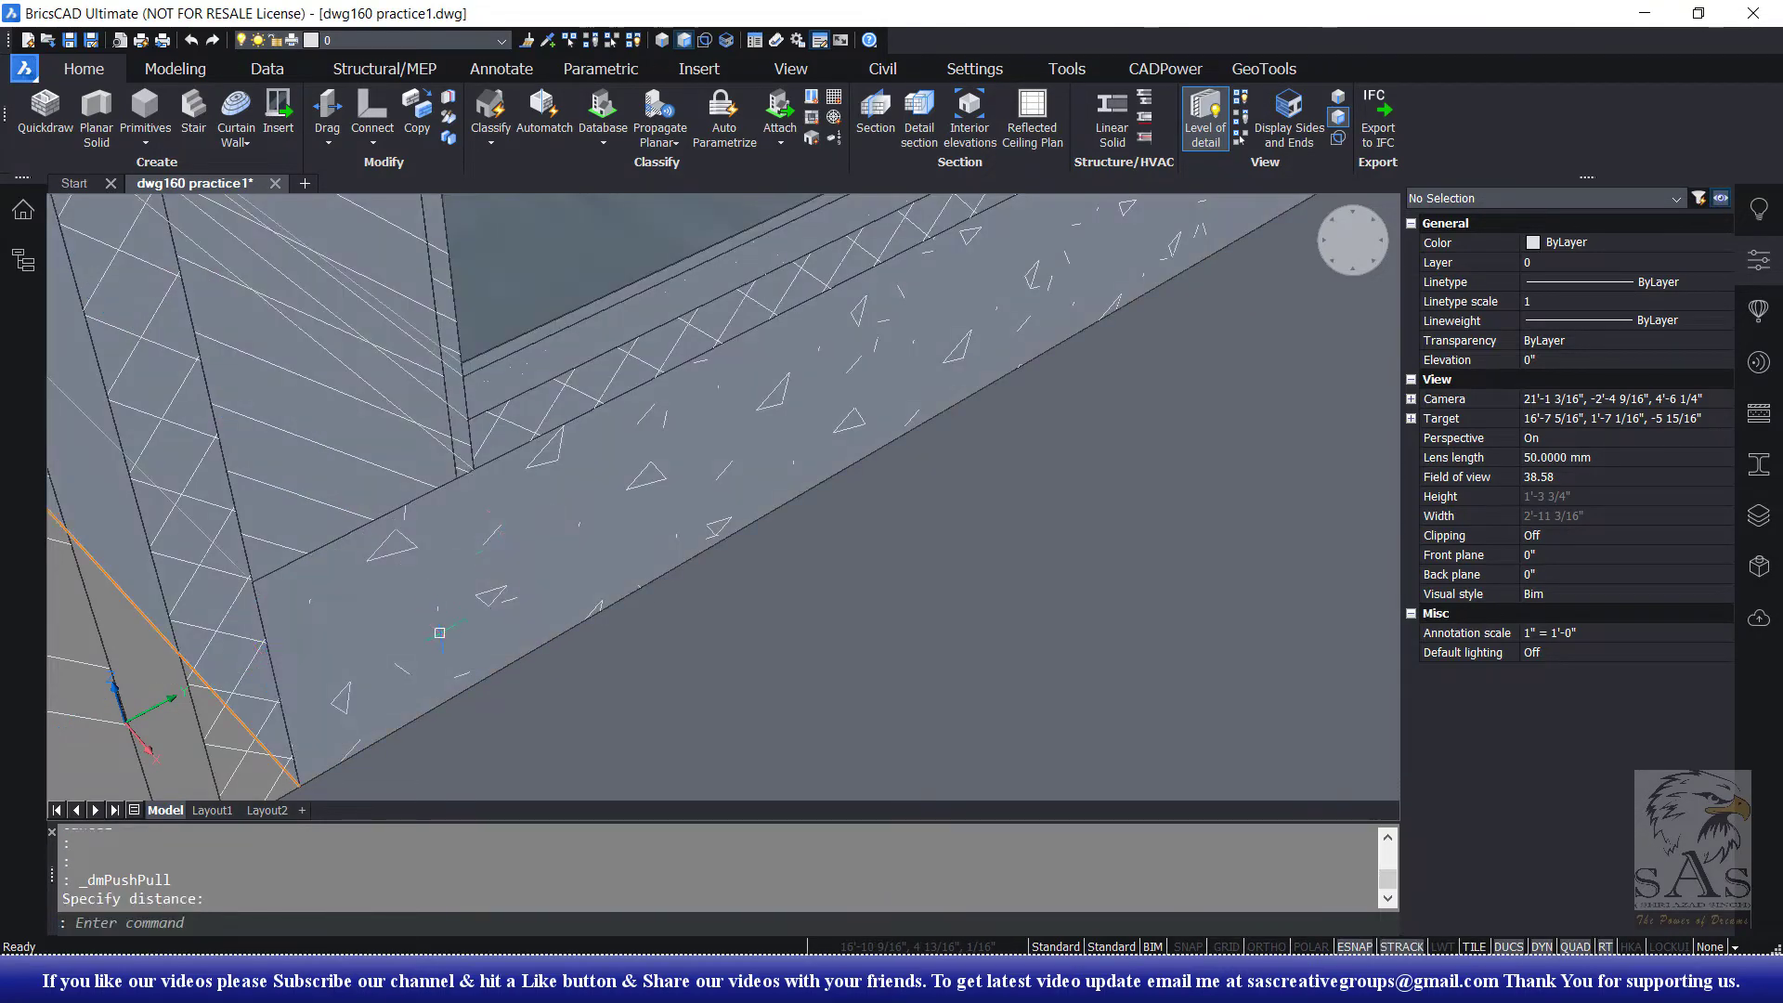
{"action": "middle_click_drag", "start_coordinate": [440, 633], "coordinate": [473, 613]}
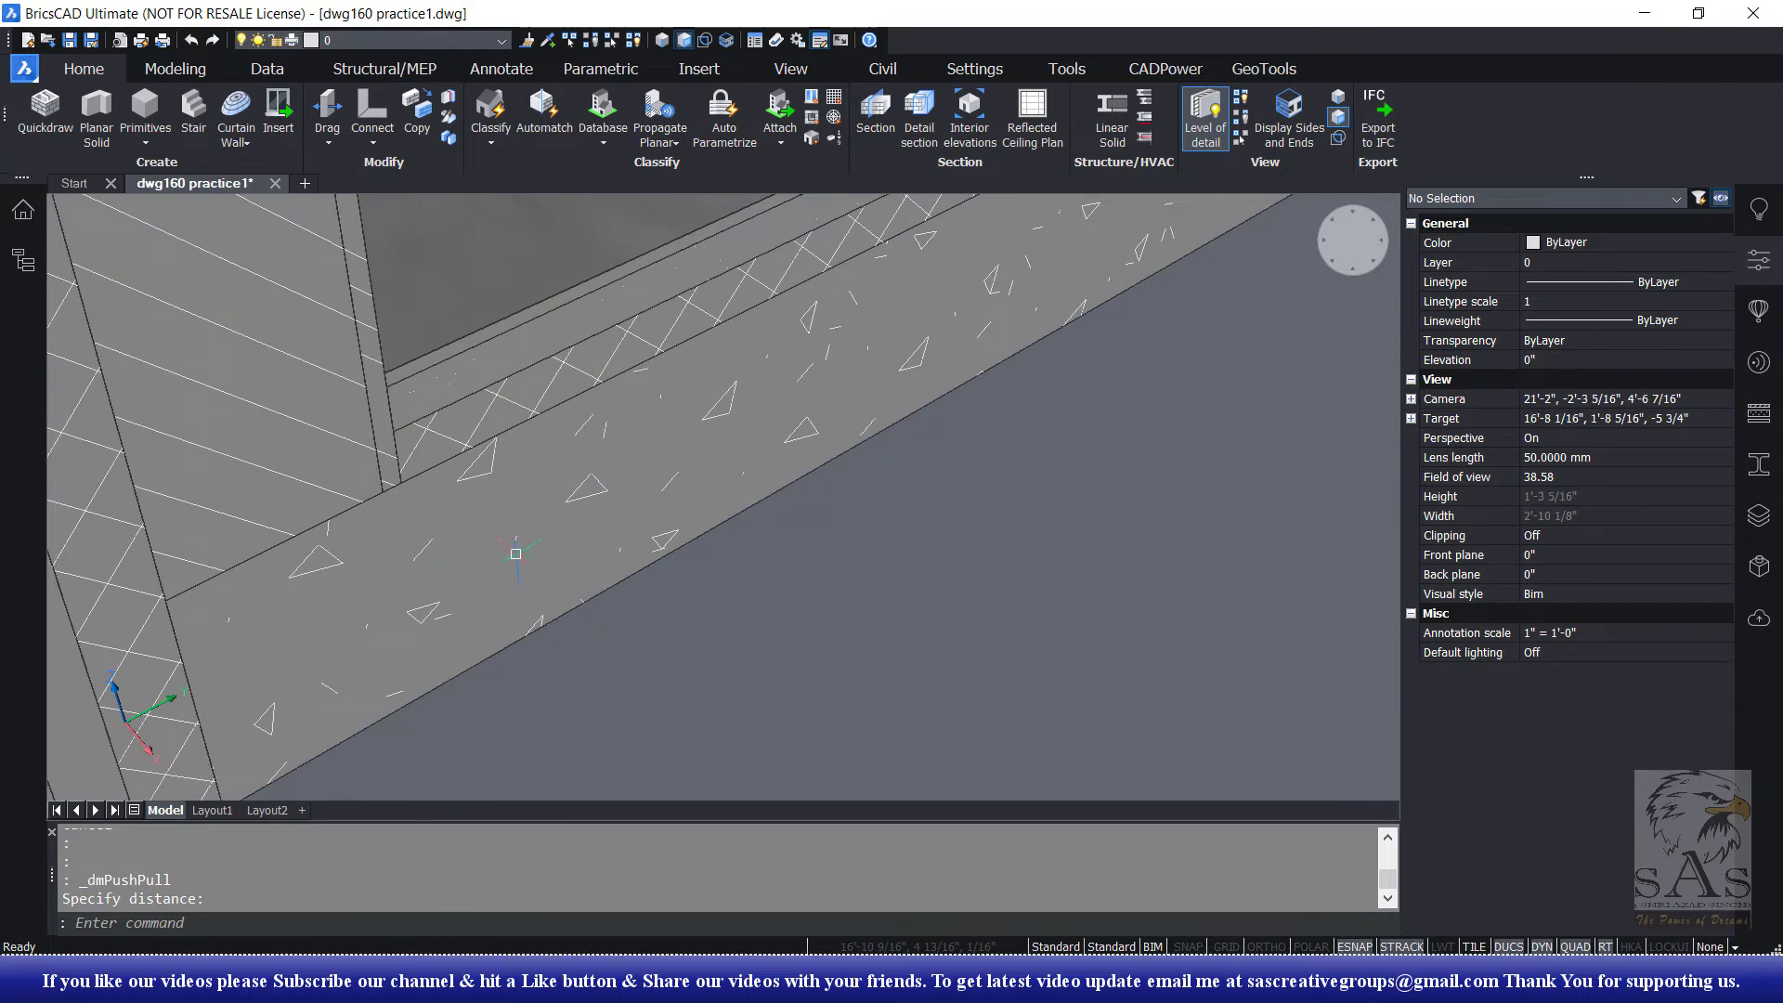
{"action": "scroll", "coordinate": [311, 623], "scroll_direction": "down", "scroll_amount": 2}
{"action": "scroll", "coordinate": [302, 609], "scroll_direction": "down", "scroll_amount": 2}
{"action": "scroll", "coordinate": [291, 590], "scroll_direction": "down", "scroll_amount": 1}
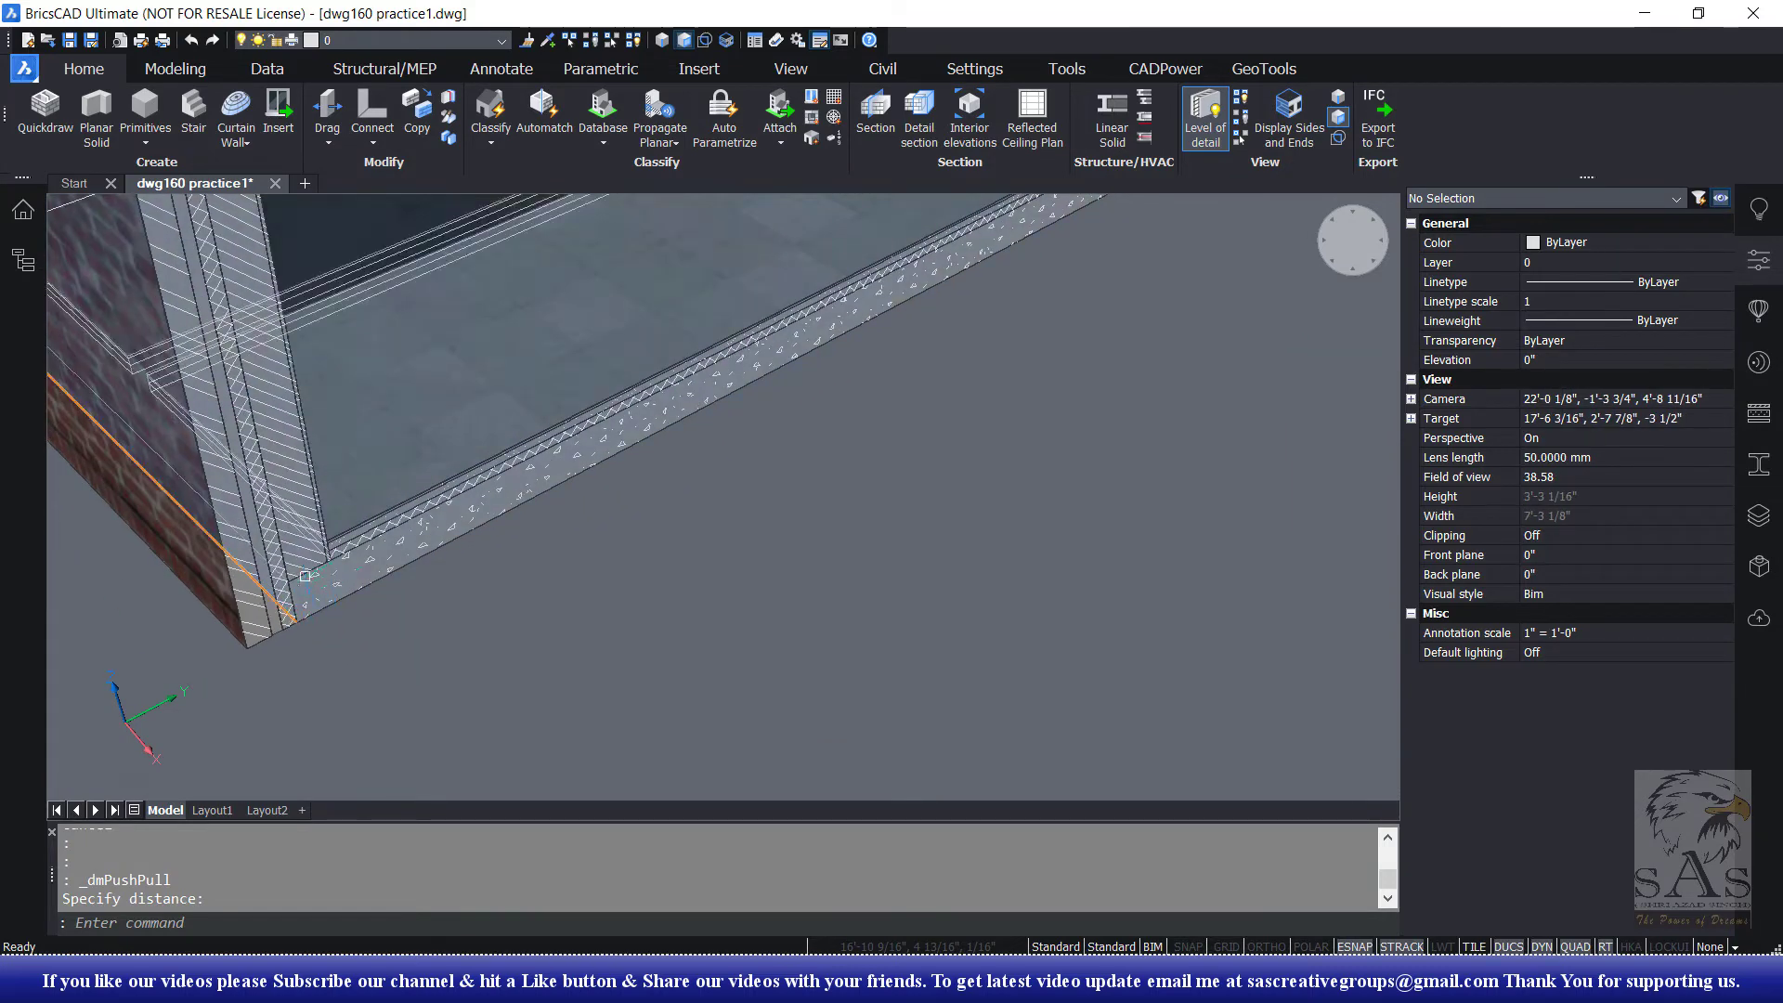
{"action": "middle_click_drag", "start_coordinate": [292, 590], "coordinate": [493, 675]}
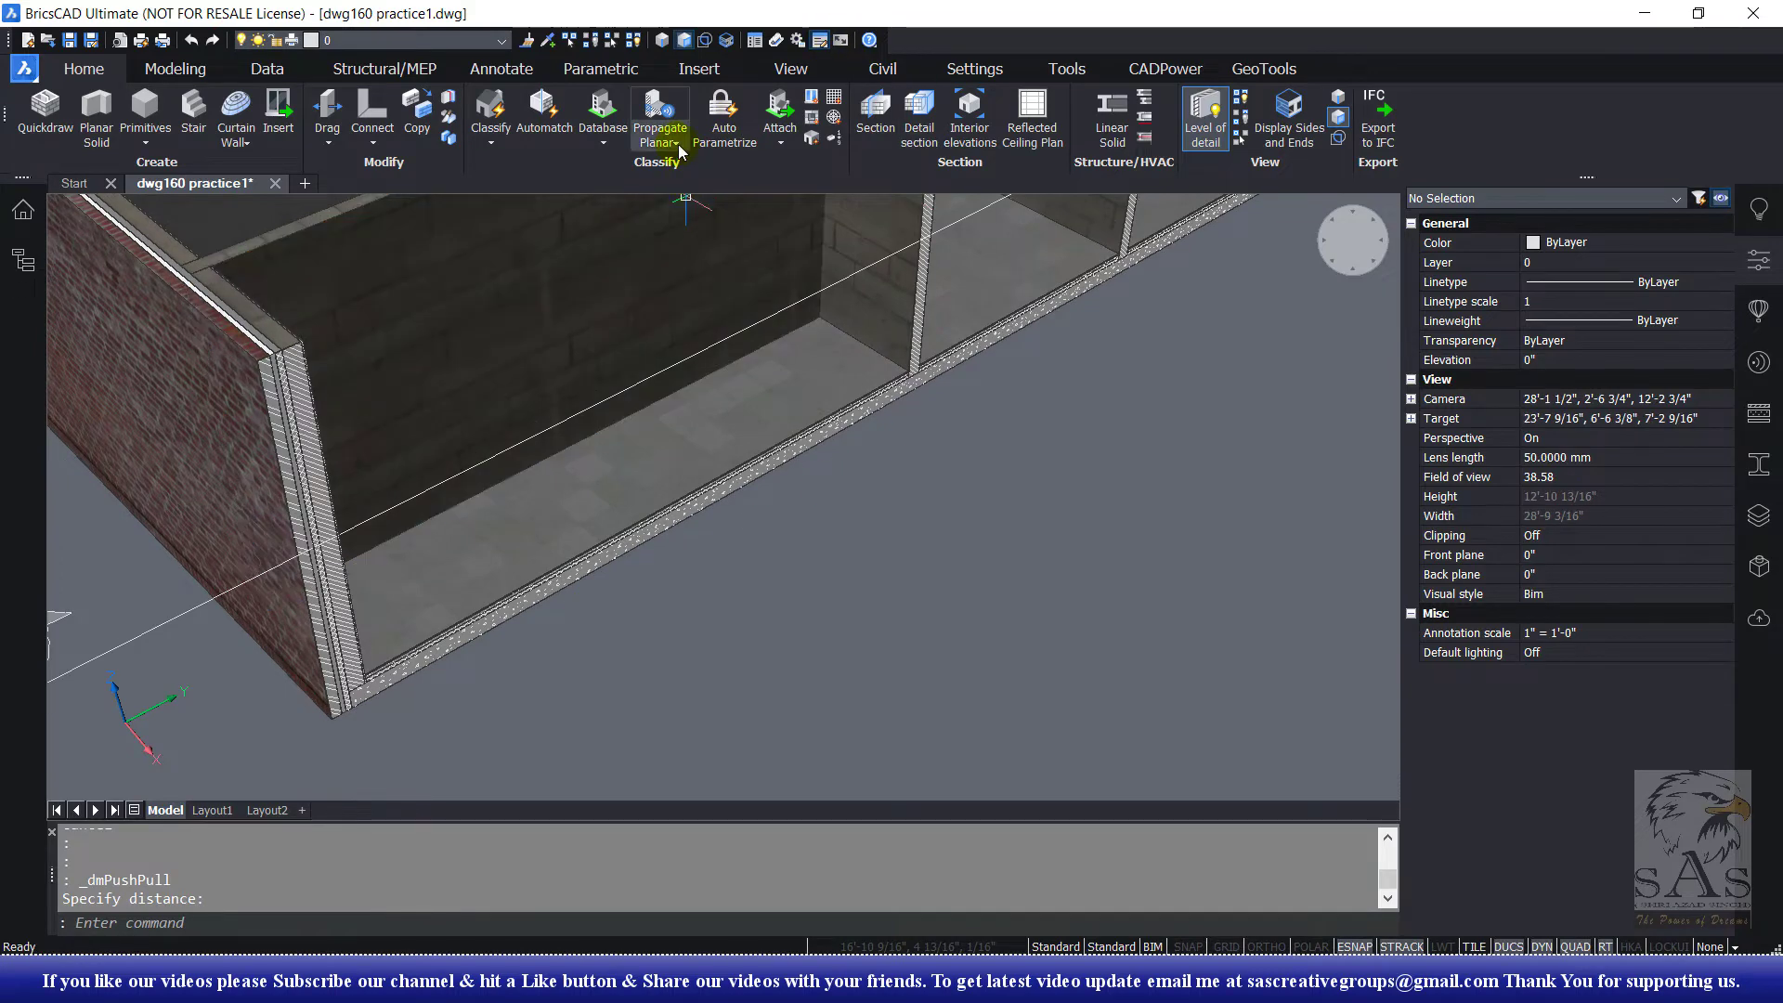
Run Propagate Planar with the two solids, no extra details, as an extrusion, applied to all seven junctions
{"action": "left_click", "coordinate": [671, 116]}
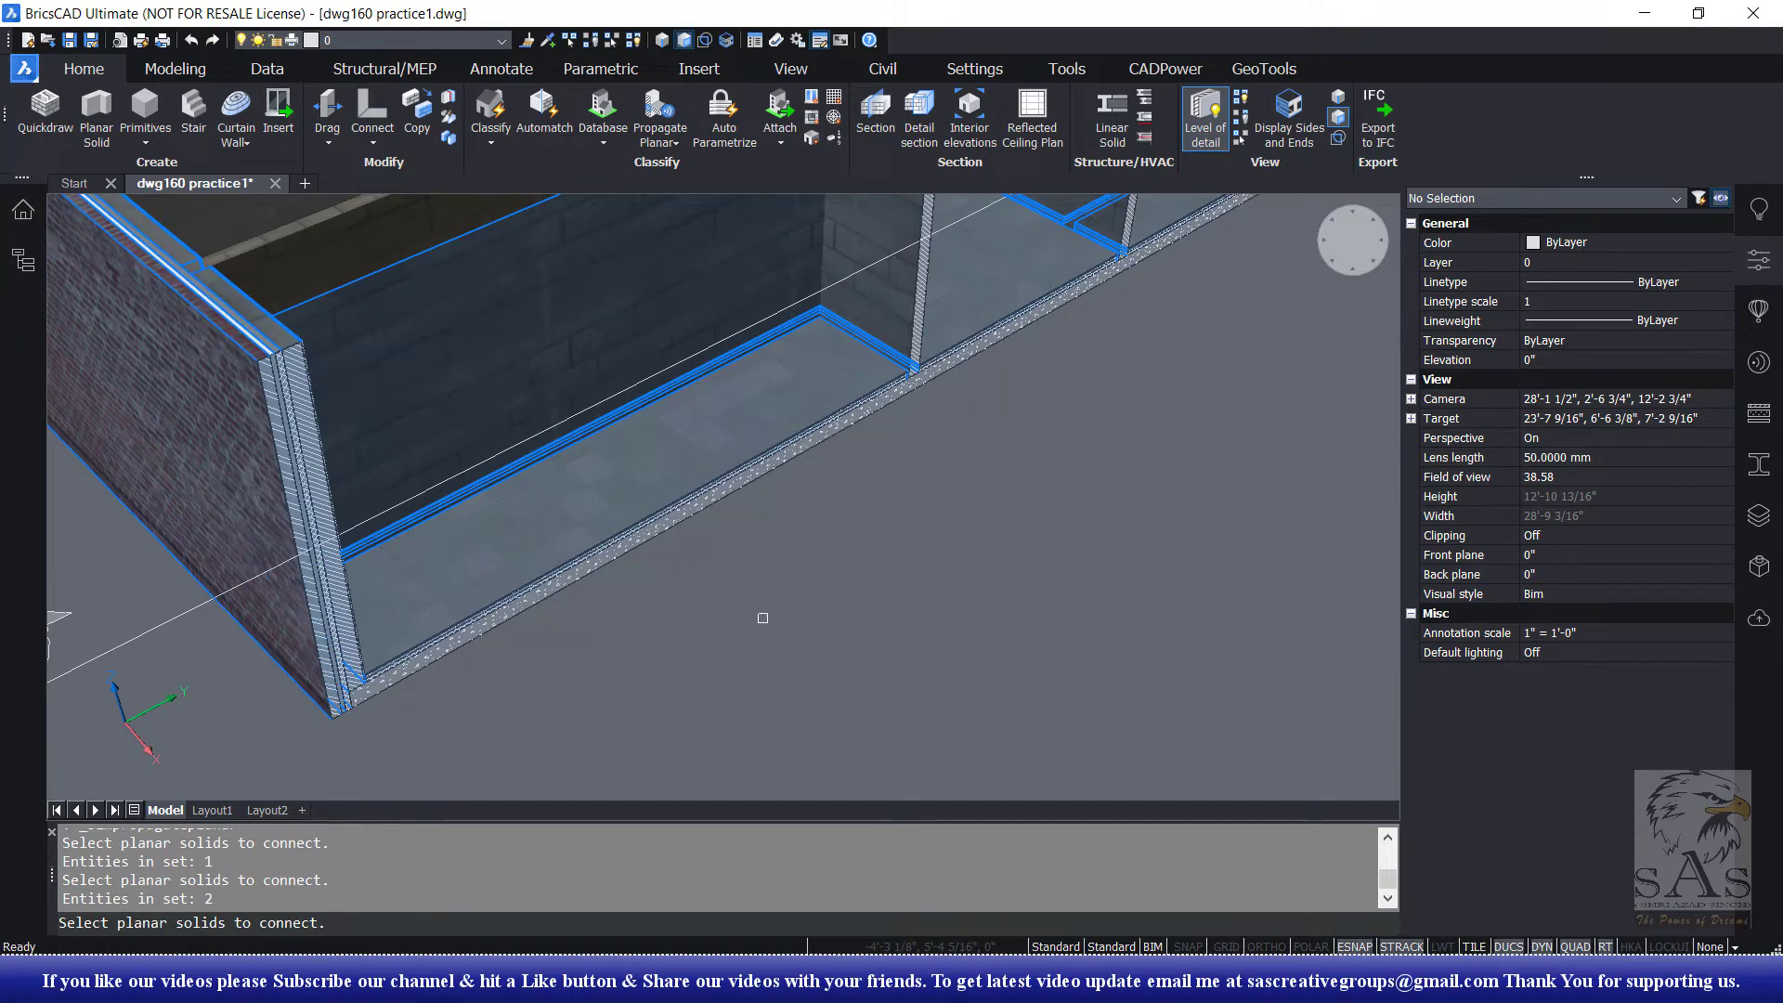
{"action": "key", "text": "Return"}
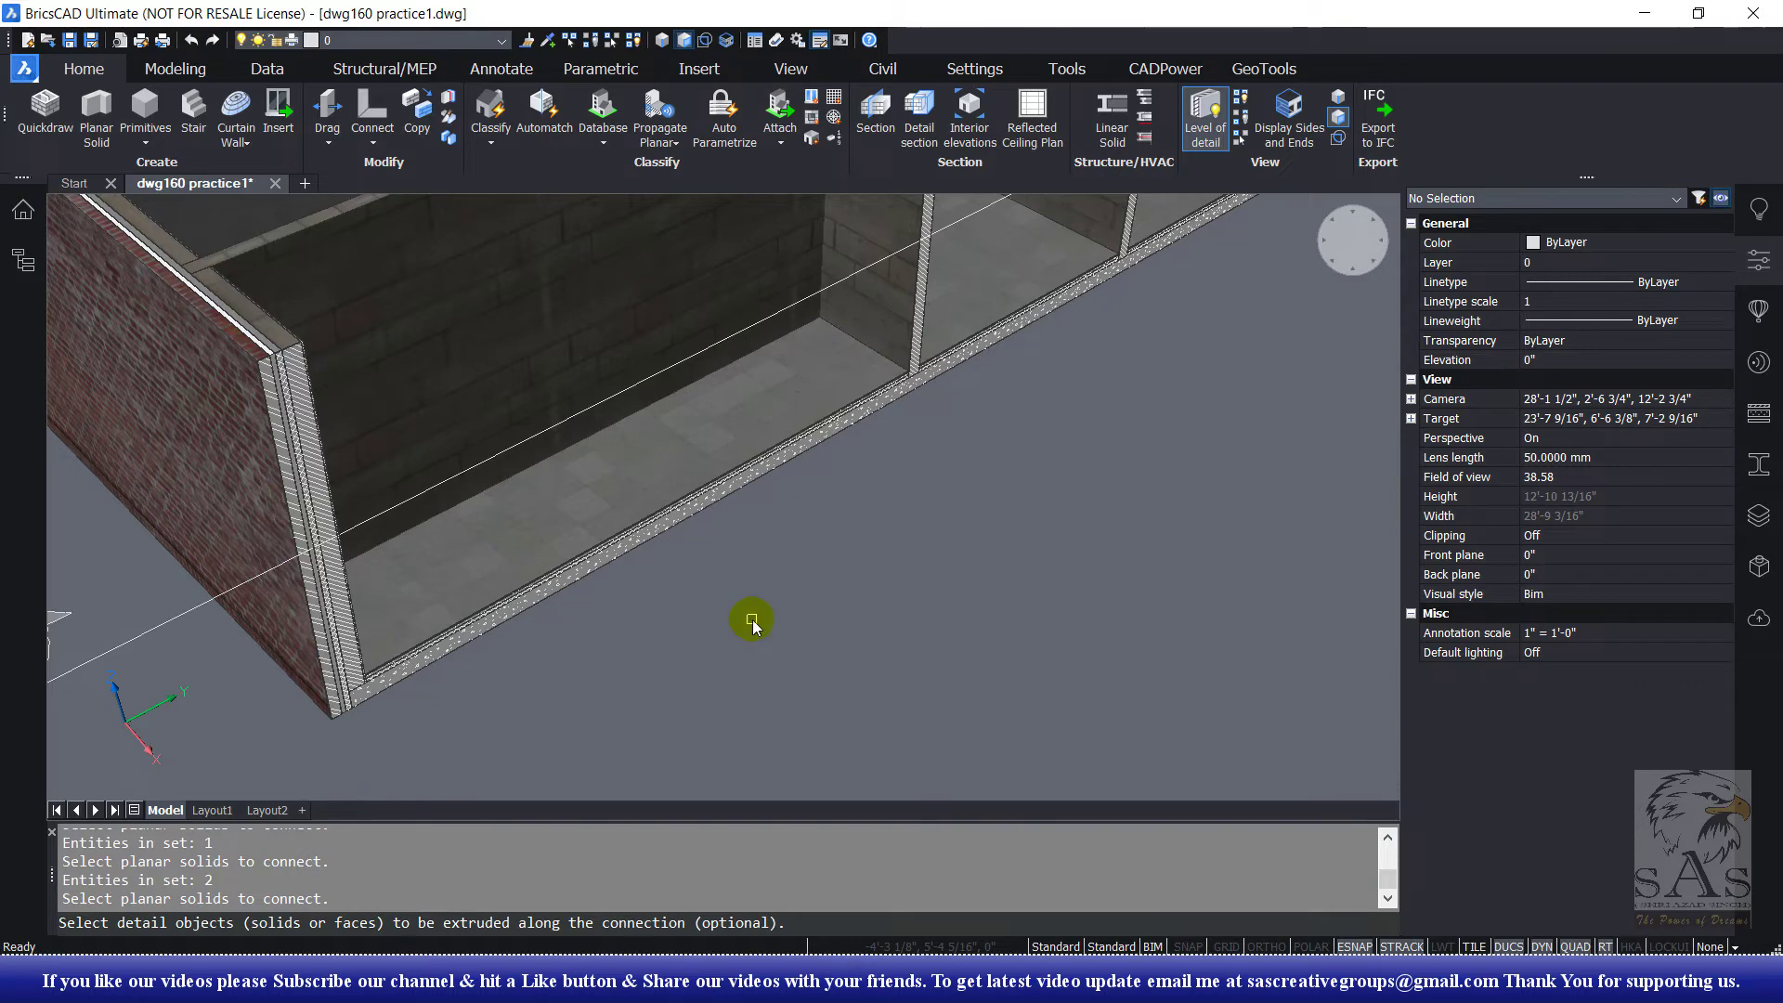
{"action": "key", "text": "Return"}
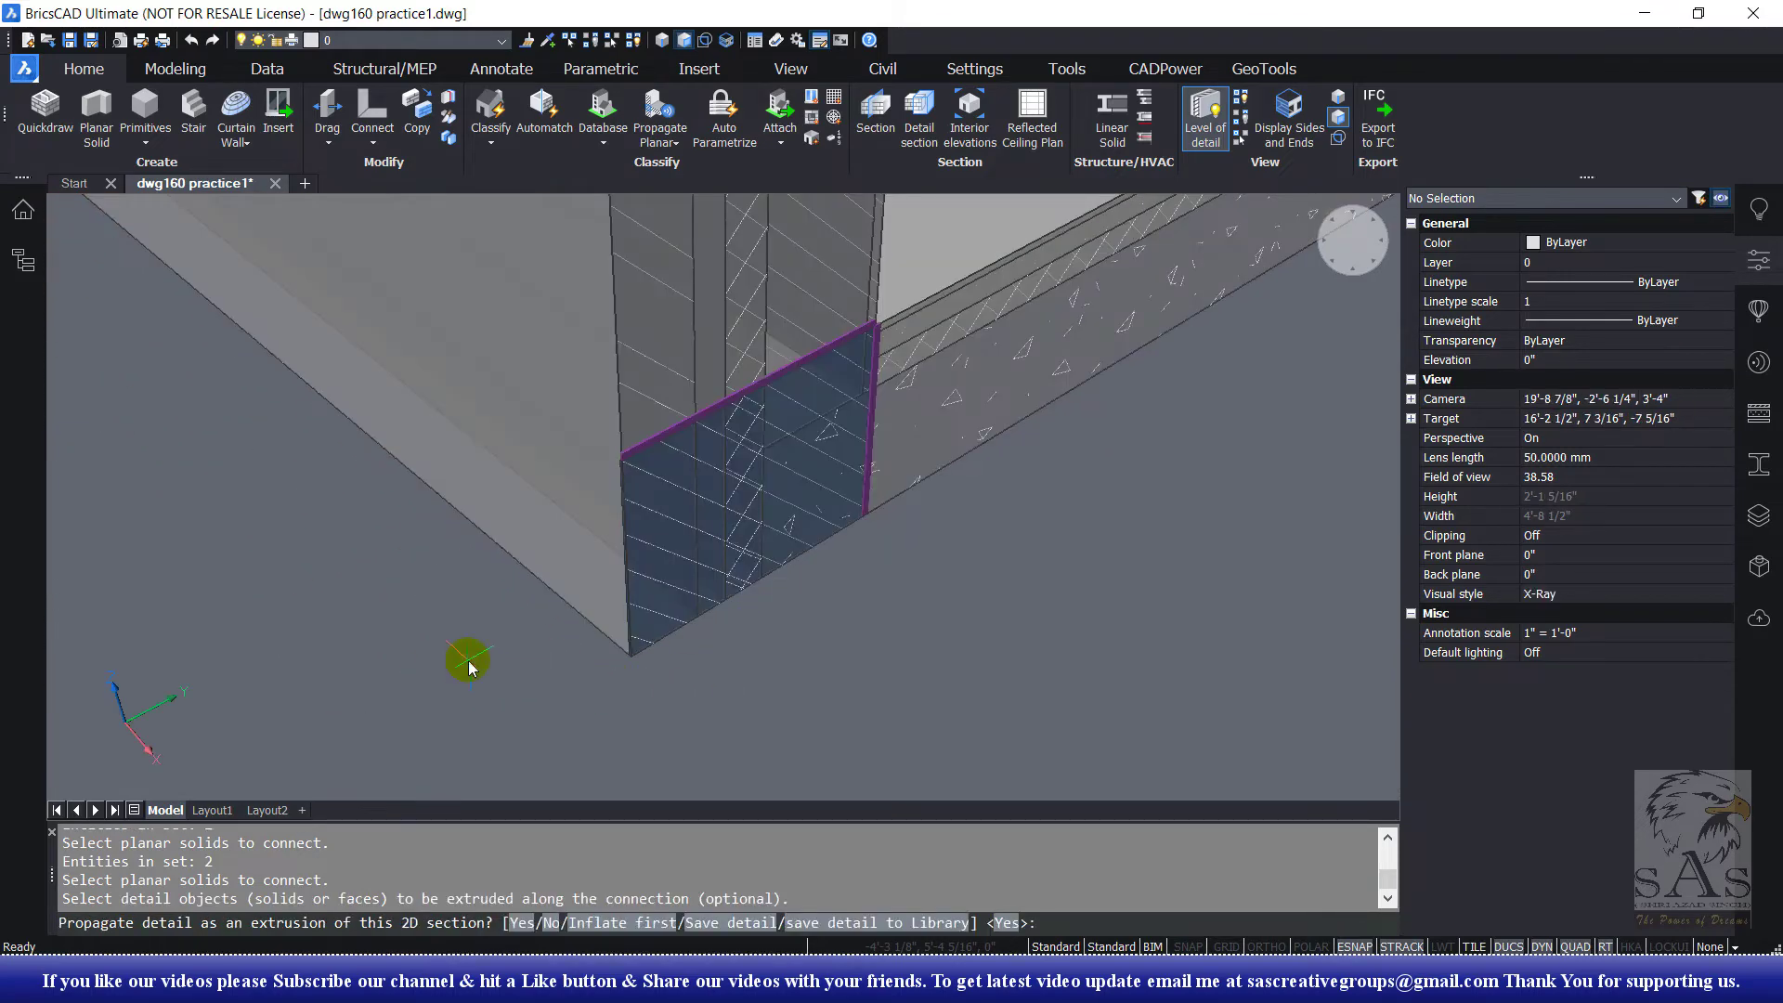
{"action": "key", "text": "Return"}
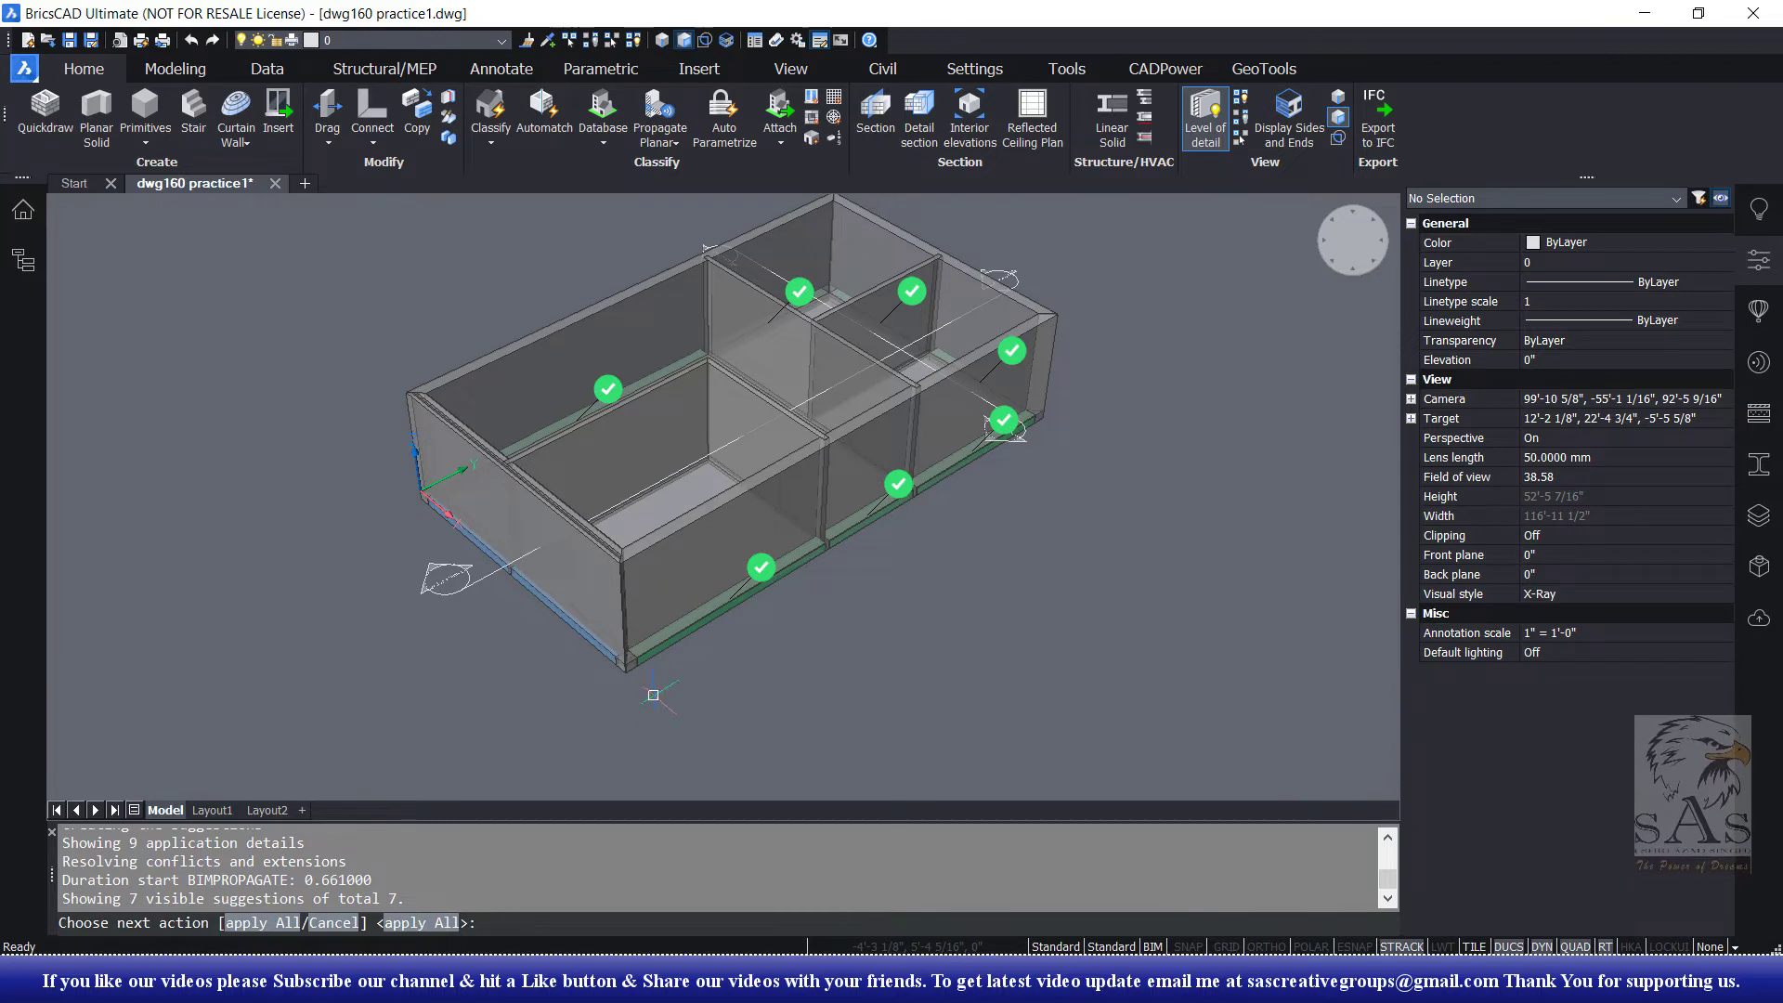
{"action": "key", "text": "Return"}
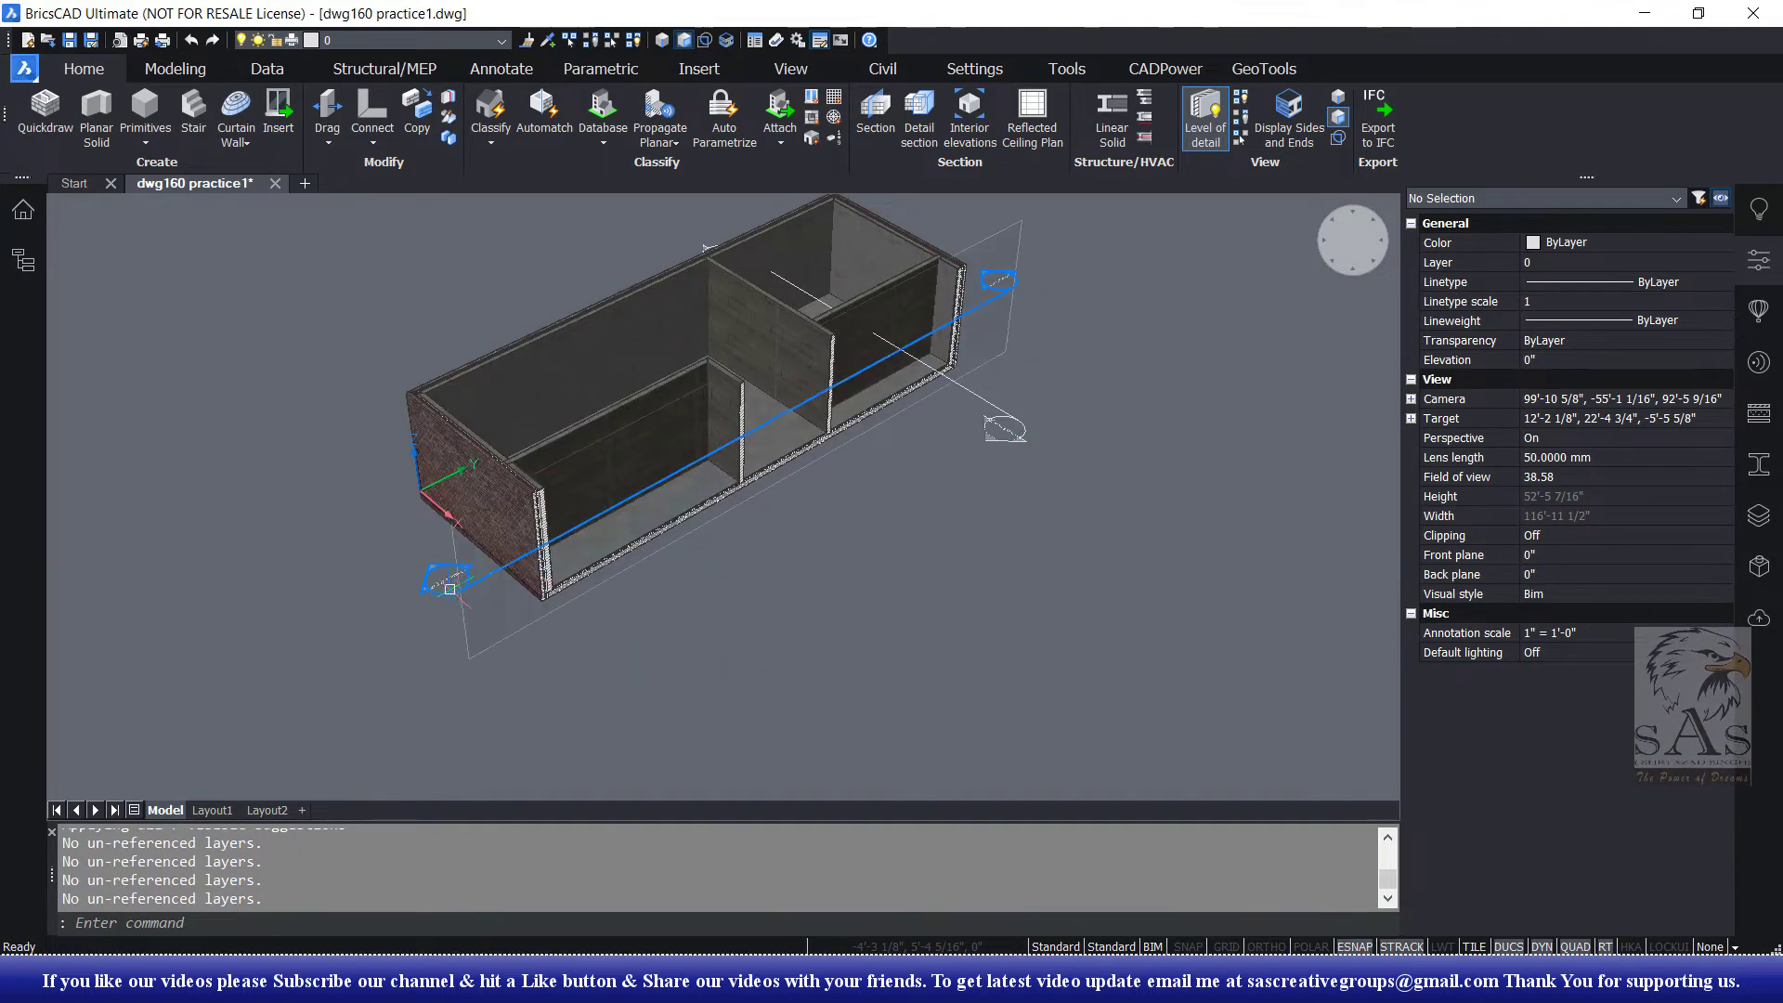
{"action": "double_click", "coordinate": [445, 583]}
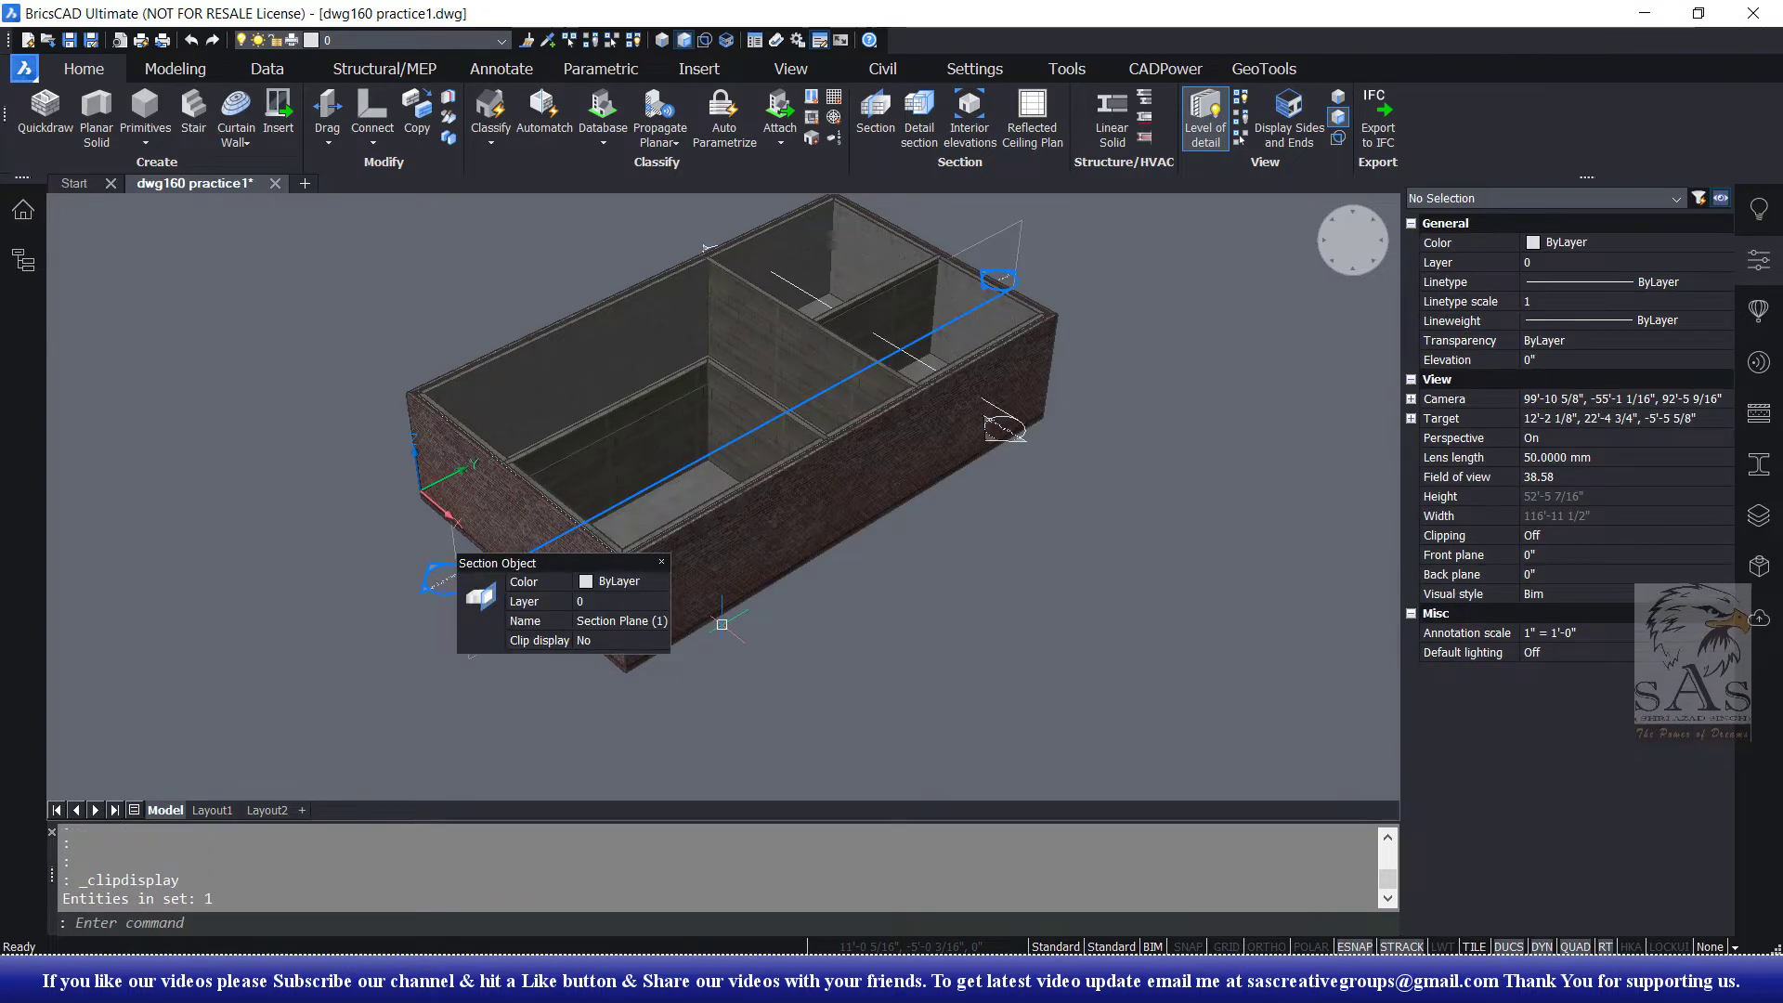
{"action": "key", "text": "Escape"}
{"action": "middle_click_drag", "start_coordinate": [776, 625], "coordinate": [727, 563], "text": "shift"}
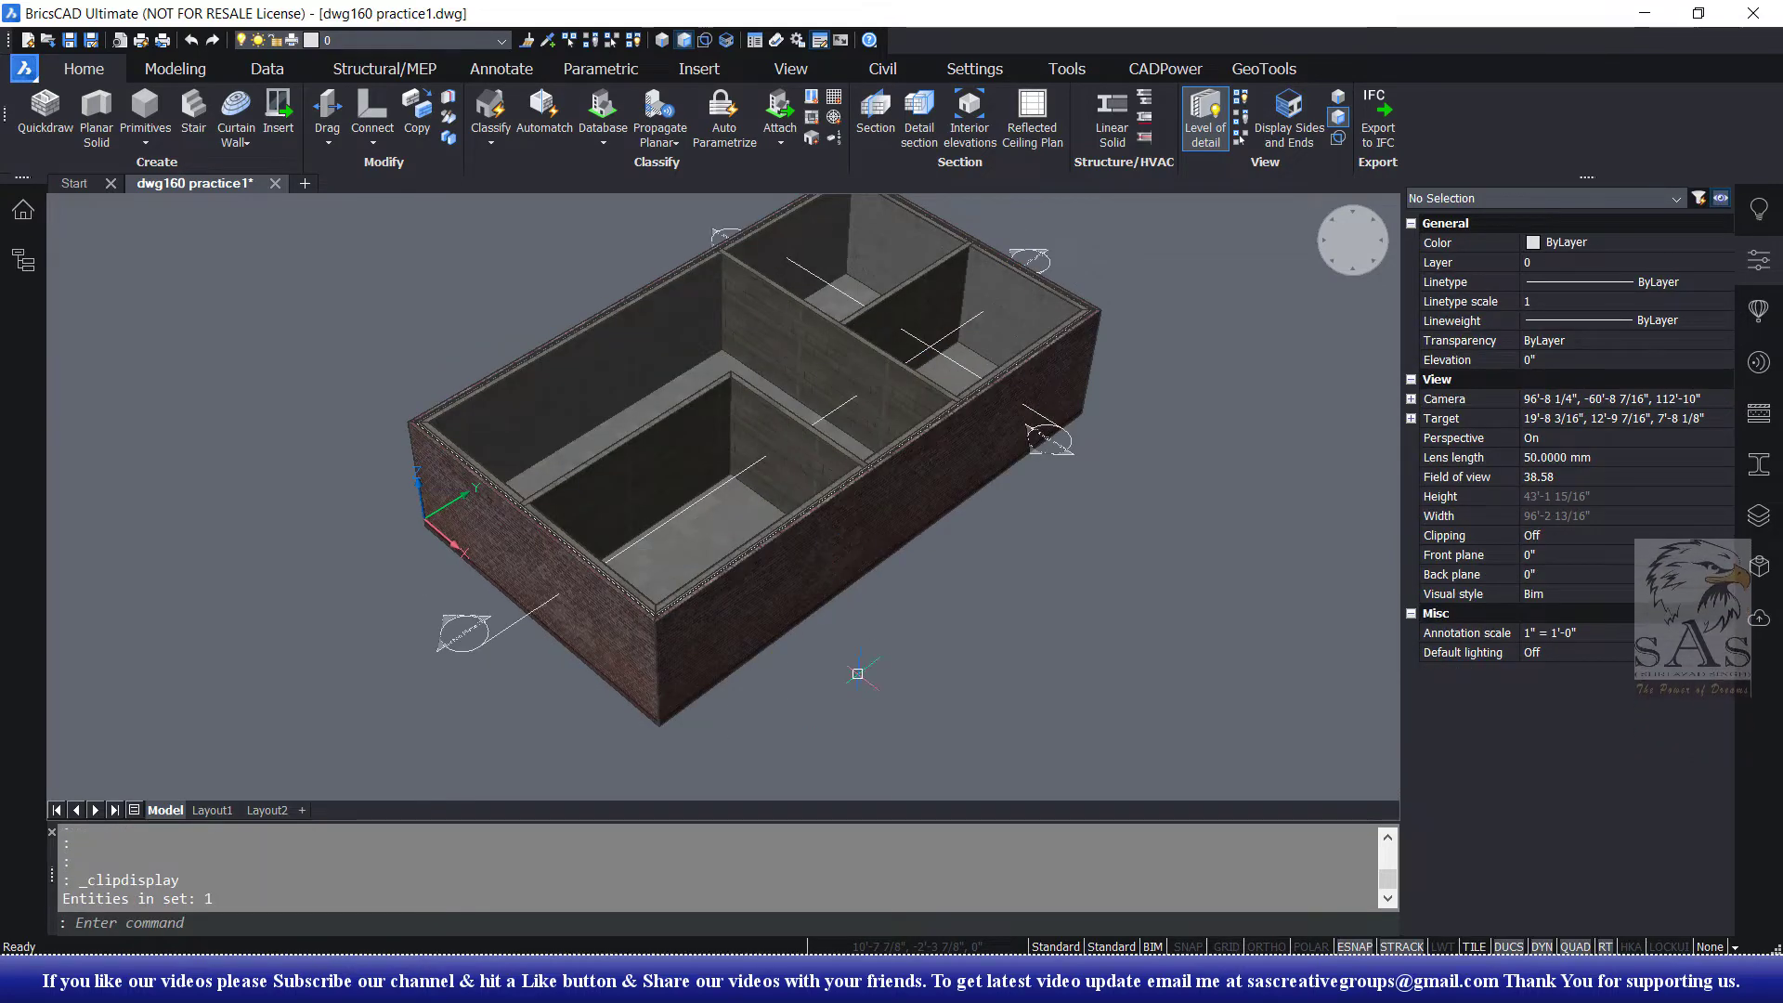
{"action": "mouse_move", "coordinate": [807, 631]}
{"action": "middle_mouse_down", "text": "shift"}
{"action": "mouse_move", "coordinate": [771, 514]}
{"action": "mouse_move", "coordinate": [1089, 262]}
{"action": "middle_mouse_up", "text": "shift"}
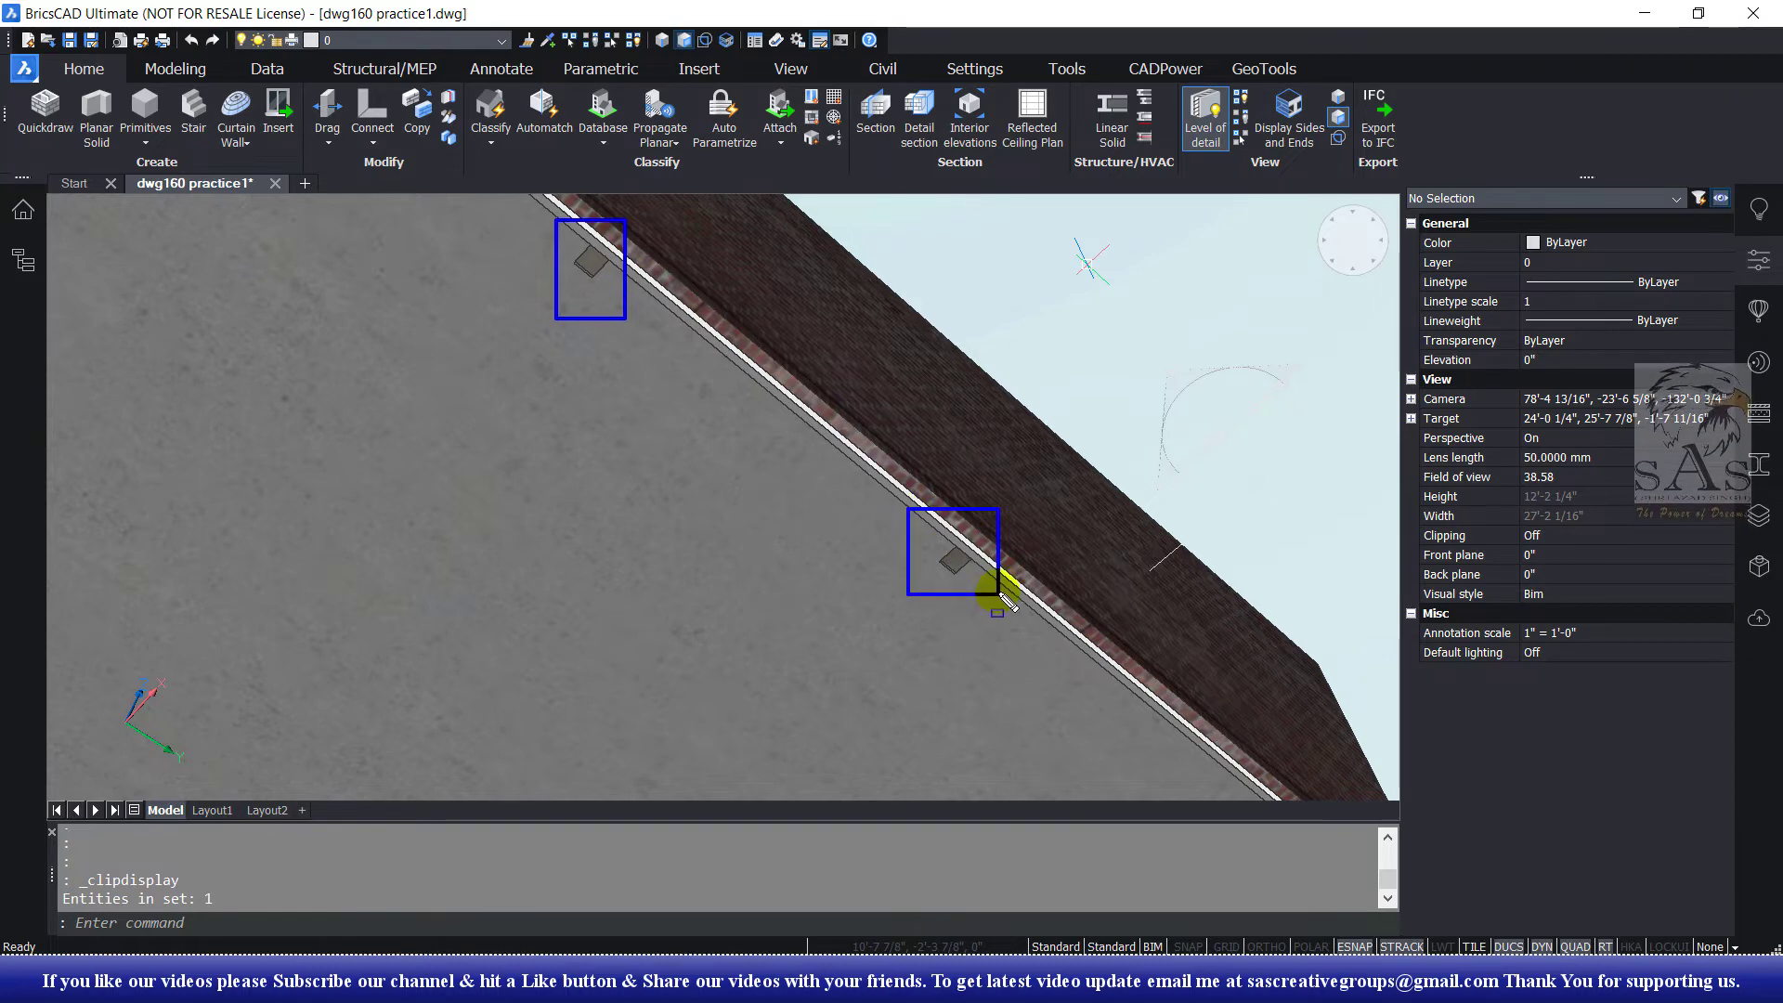
{"action": "mouse_move", "coordinate": [970, 490]}
{"action": "middle_mouse_down", "text": "shift"}
{"action": "mouse_move", "coordinate": [913, 566]}
{"action": "mouse_move", "coordinate": [923, 705]}
{"action": "mouse_move", "coordinate": [912, 588]}
{"action": "mouse_move", "coordinate": [894, 587]}
{"action": "mouse_move", "coordinate": [906, 715]}
{"action": "middle_mouse_up", "text": "shift"}
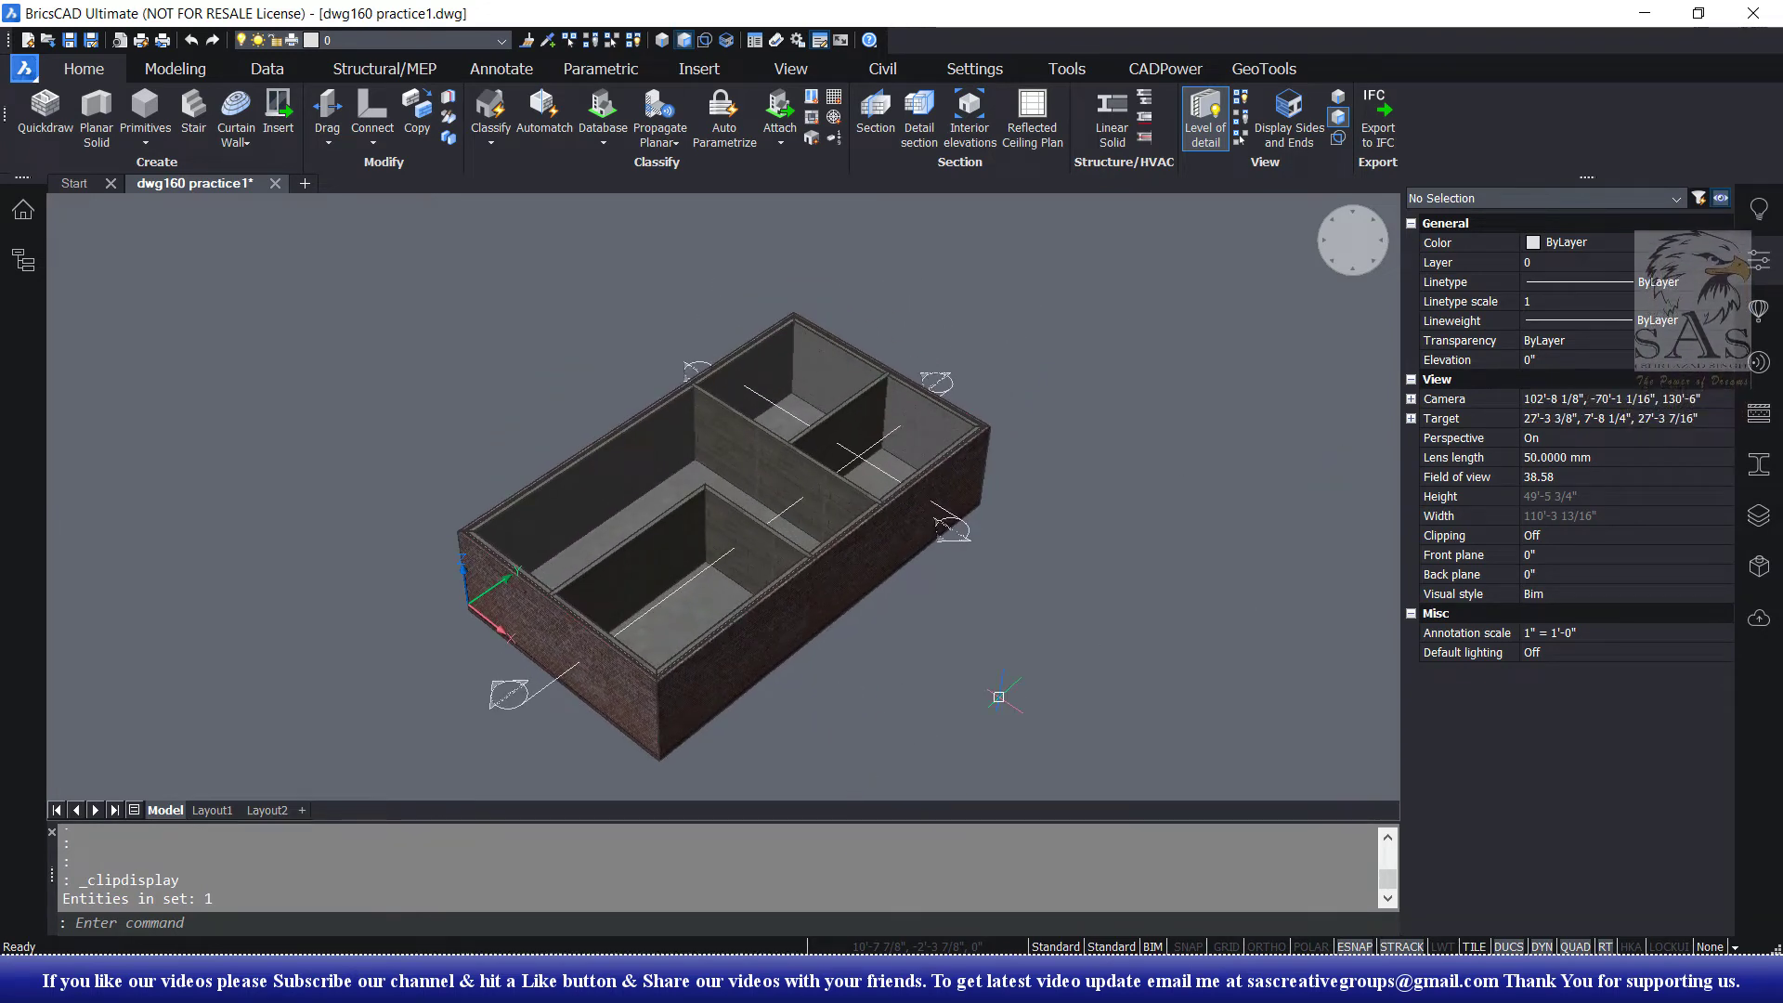
{"action": "left_click", "coordinate": [660, 135]}
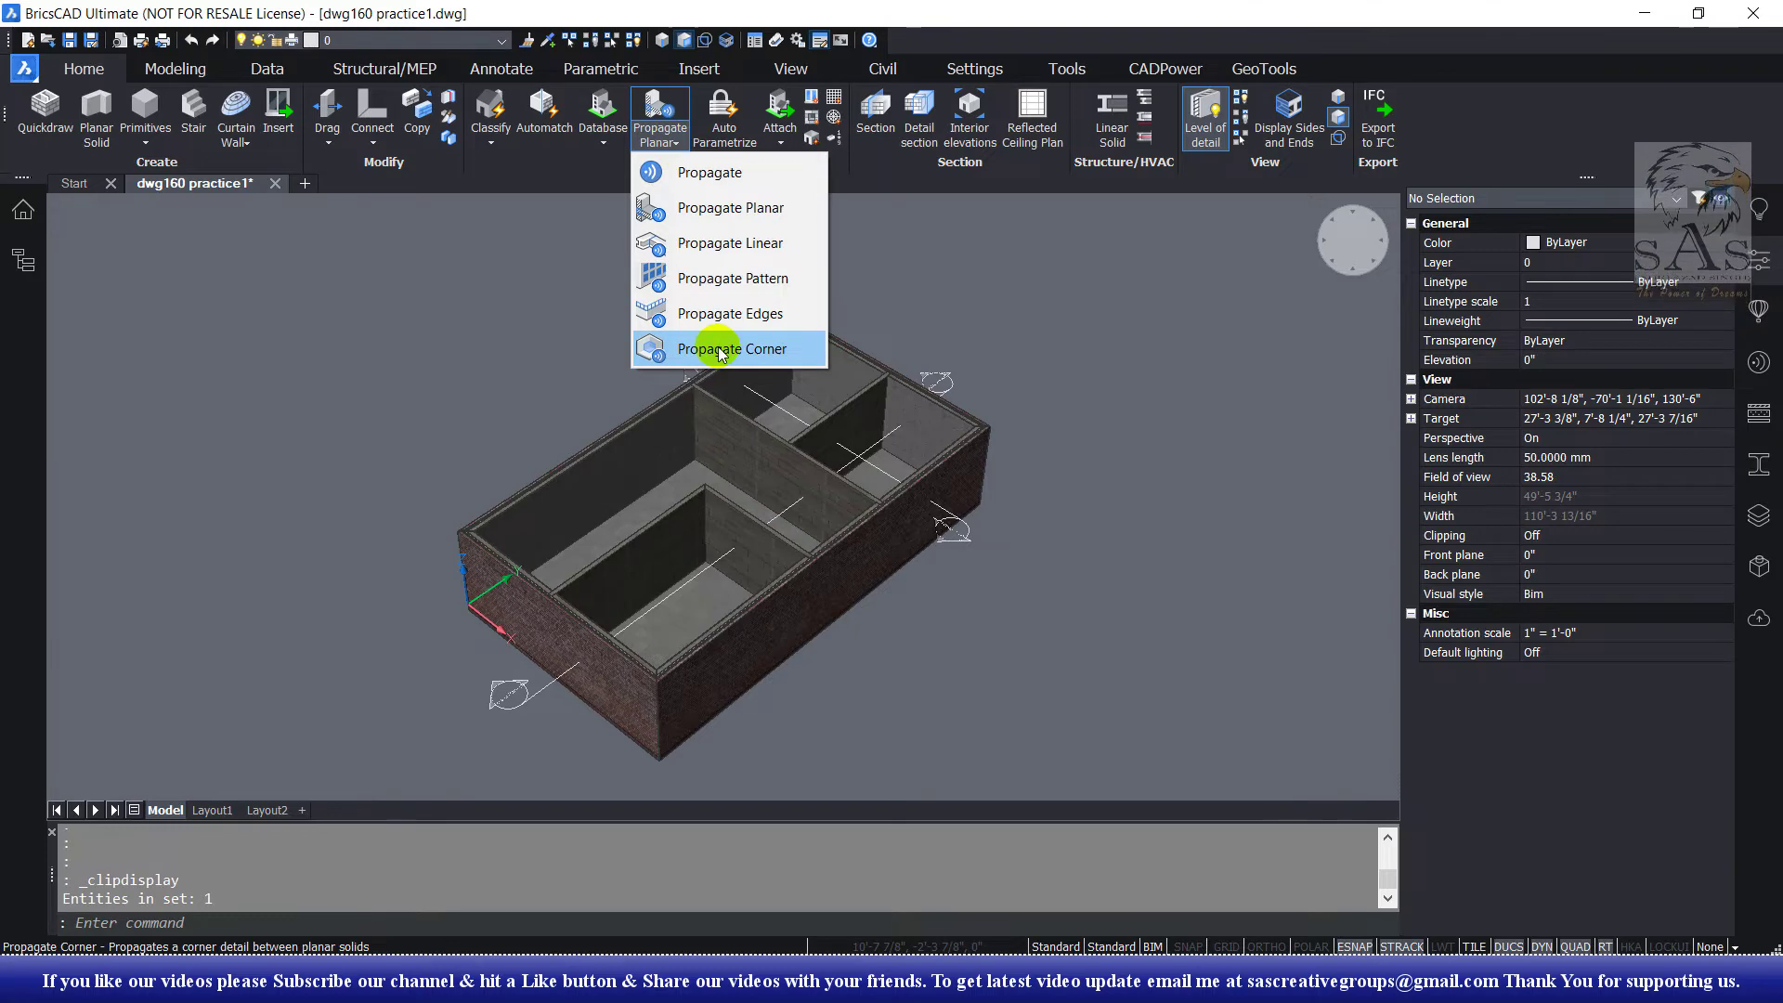
{"action": "left_click", "coordinate": [492, 371]}
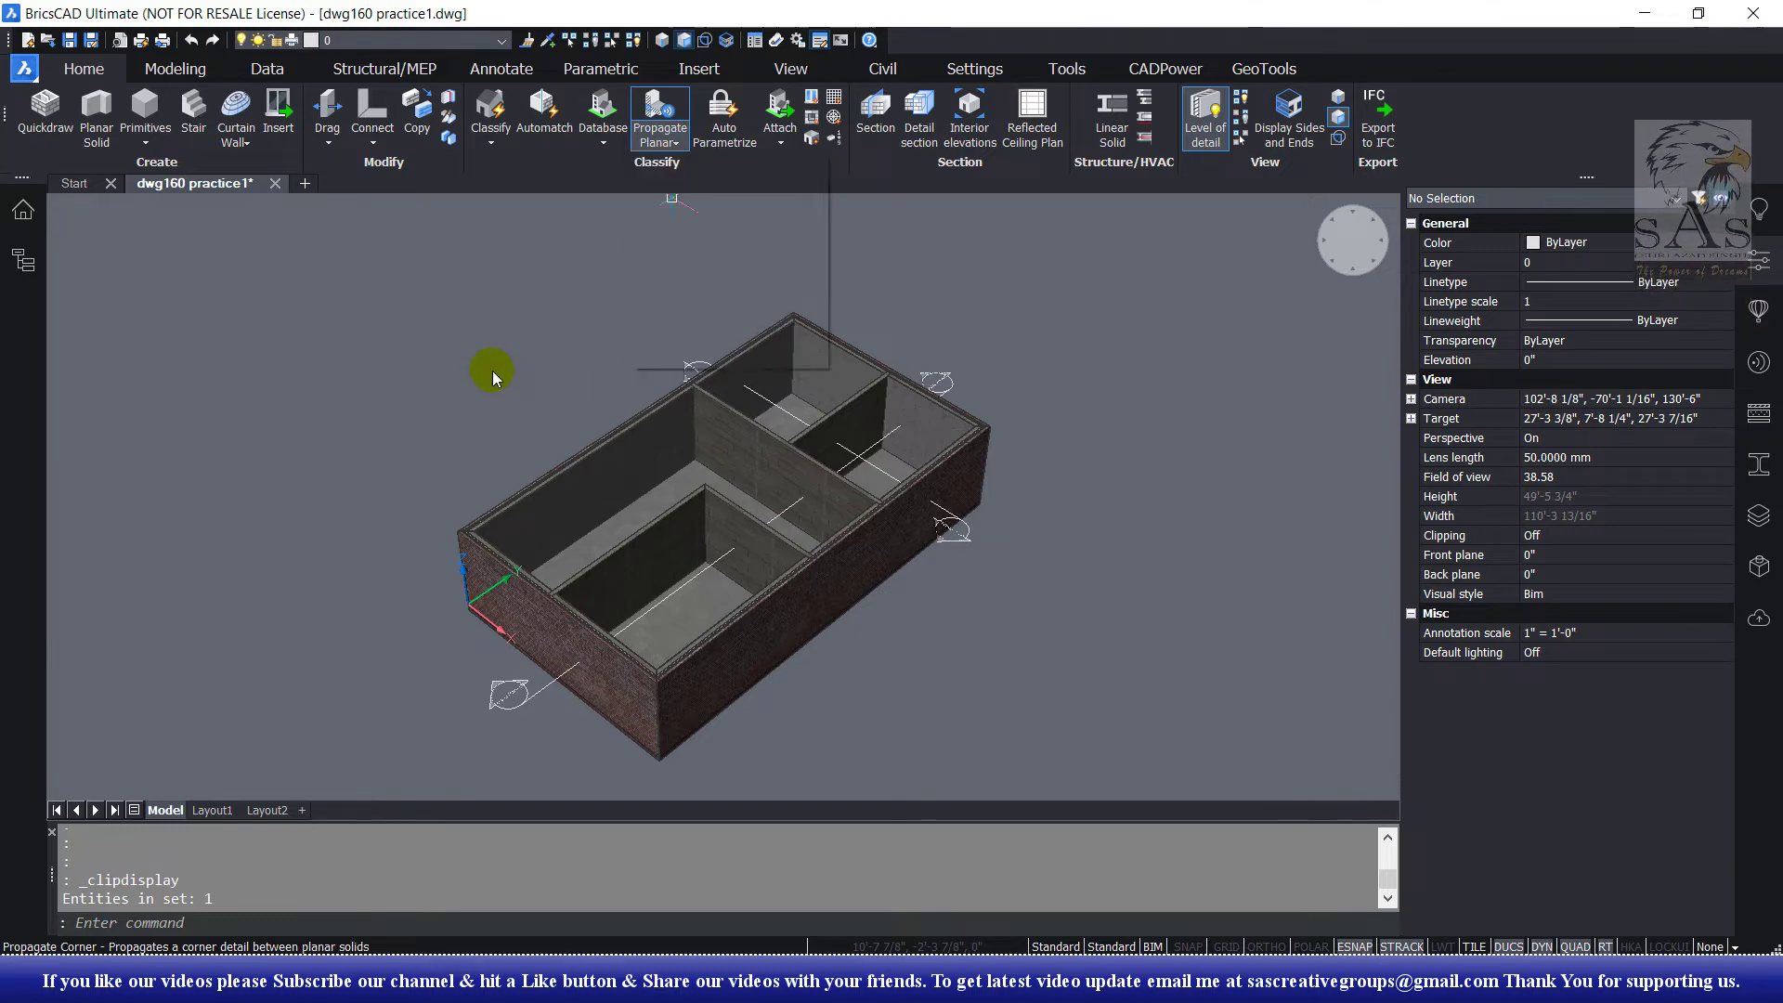
{"action": "left_click", "coordinate": [541, 376]}
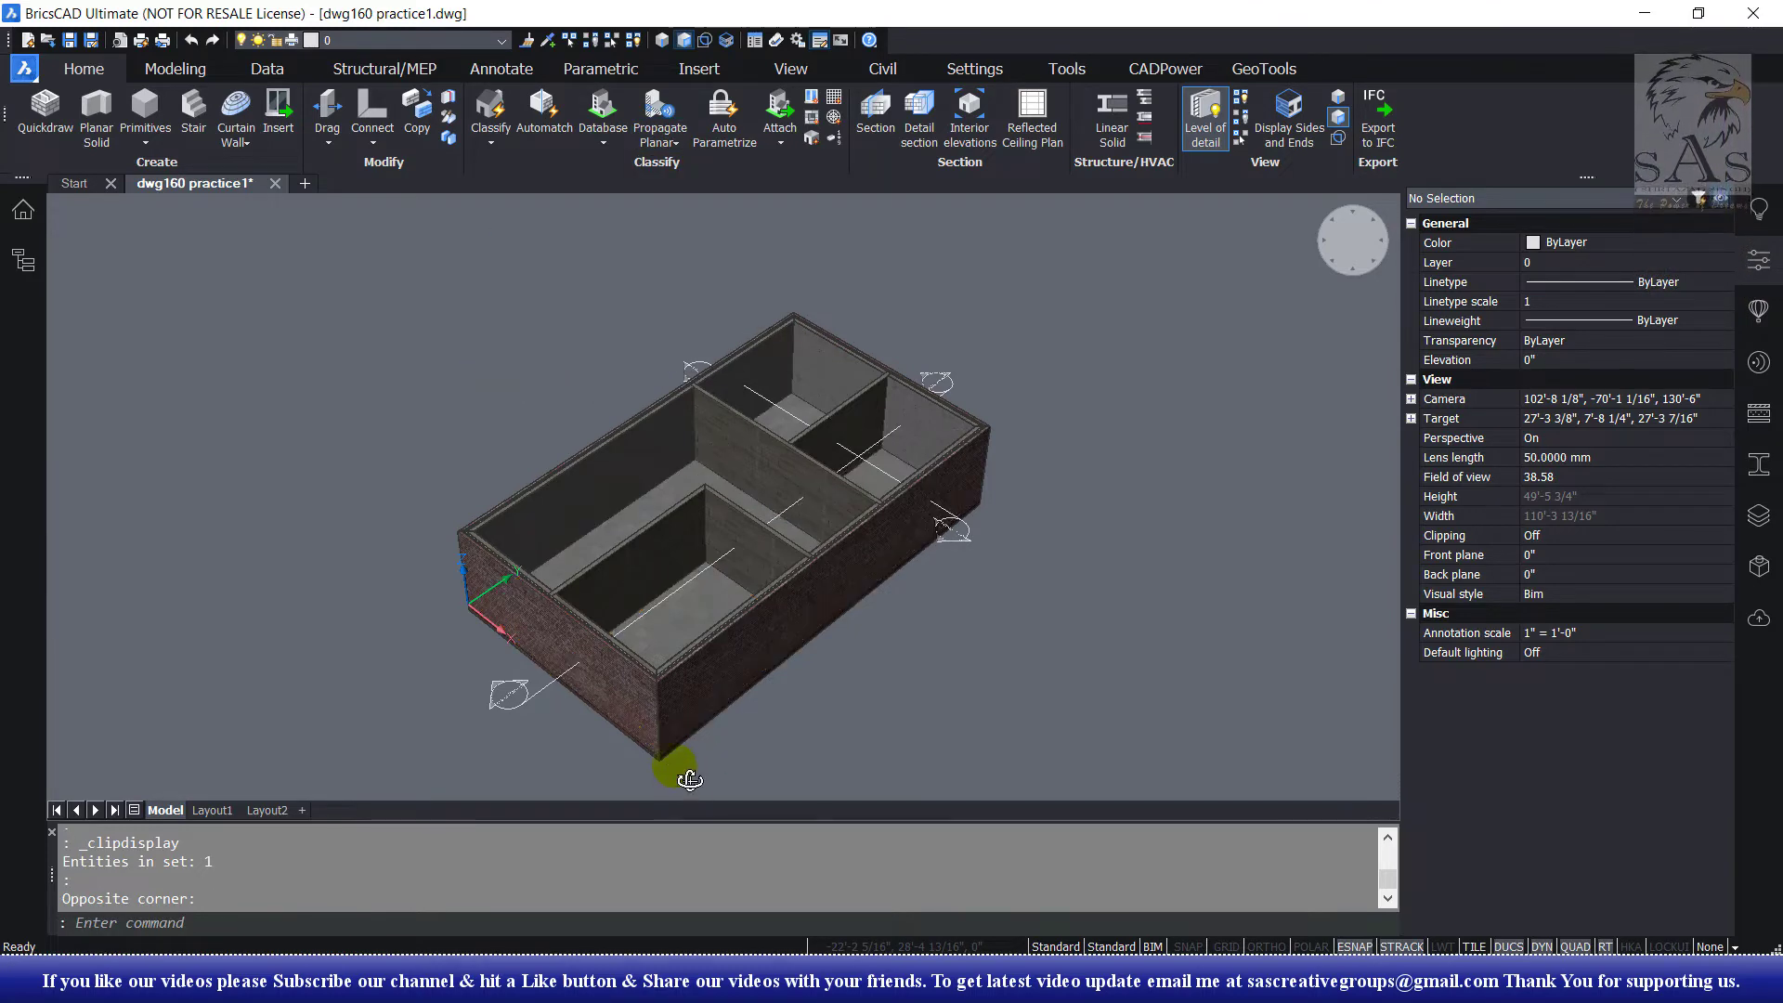
{"action": "mouse_move", "coordinate": [680, 771]}
{"action": "middle_mouse_down", "text": "shift"}
{"action": "mouse_move", "coordinate": [671, 608]}
{"action": "mouse_move", "coordinate": [814, 481]}
{"action": "middle_mouse_up", "text": "shift"}
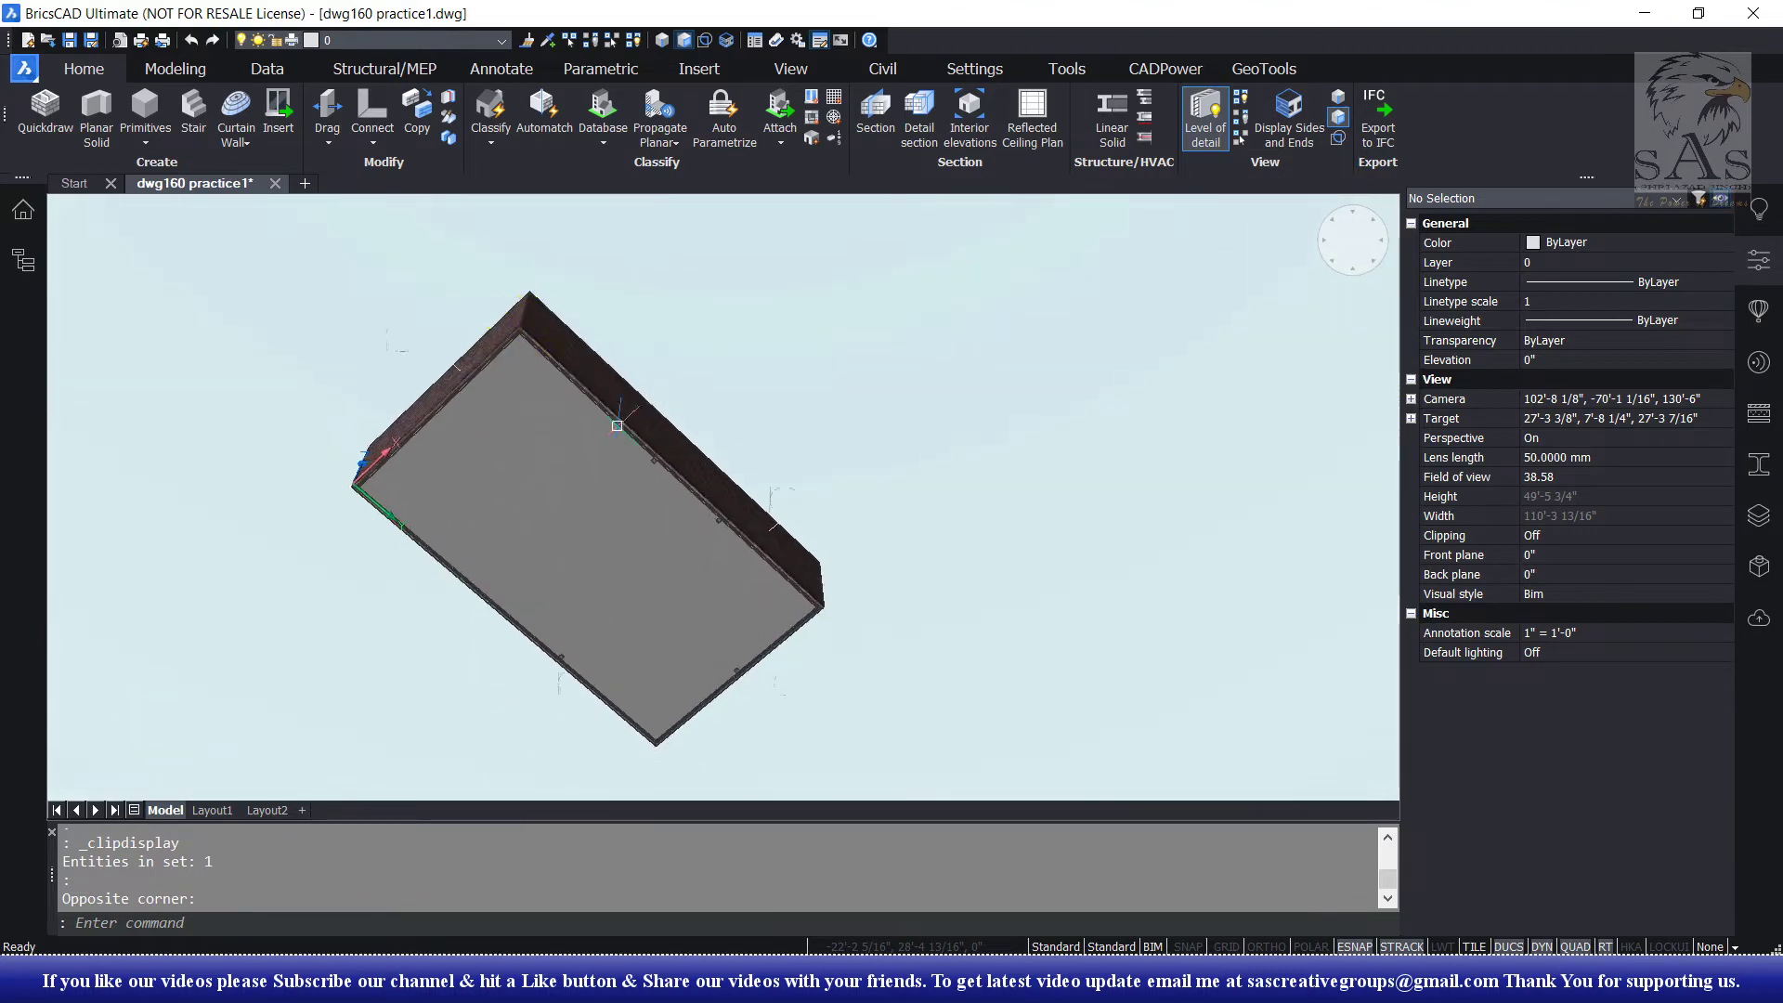
{"action": "scroll", "coordinate": [815, 482], "scroll_direction": "up", "scroll_amount": 5}
{"action": "scroll", "coordinate": [815, 481], "scroll_direction": "up", "scroll_amount": 2}
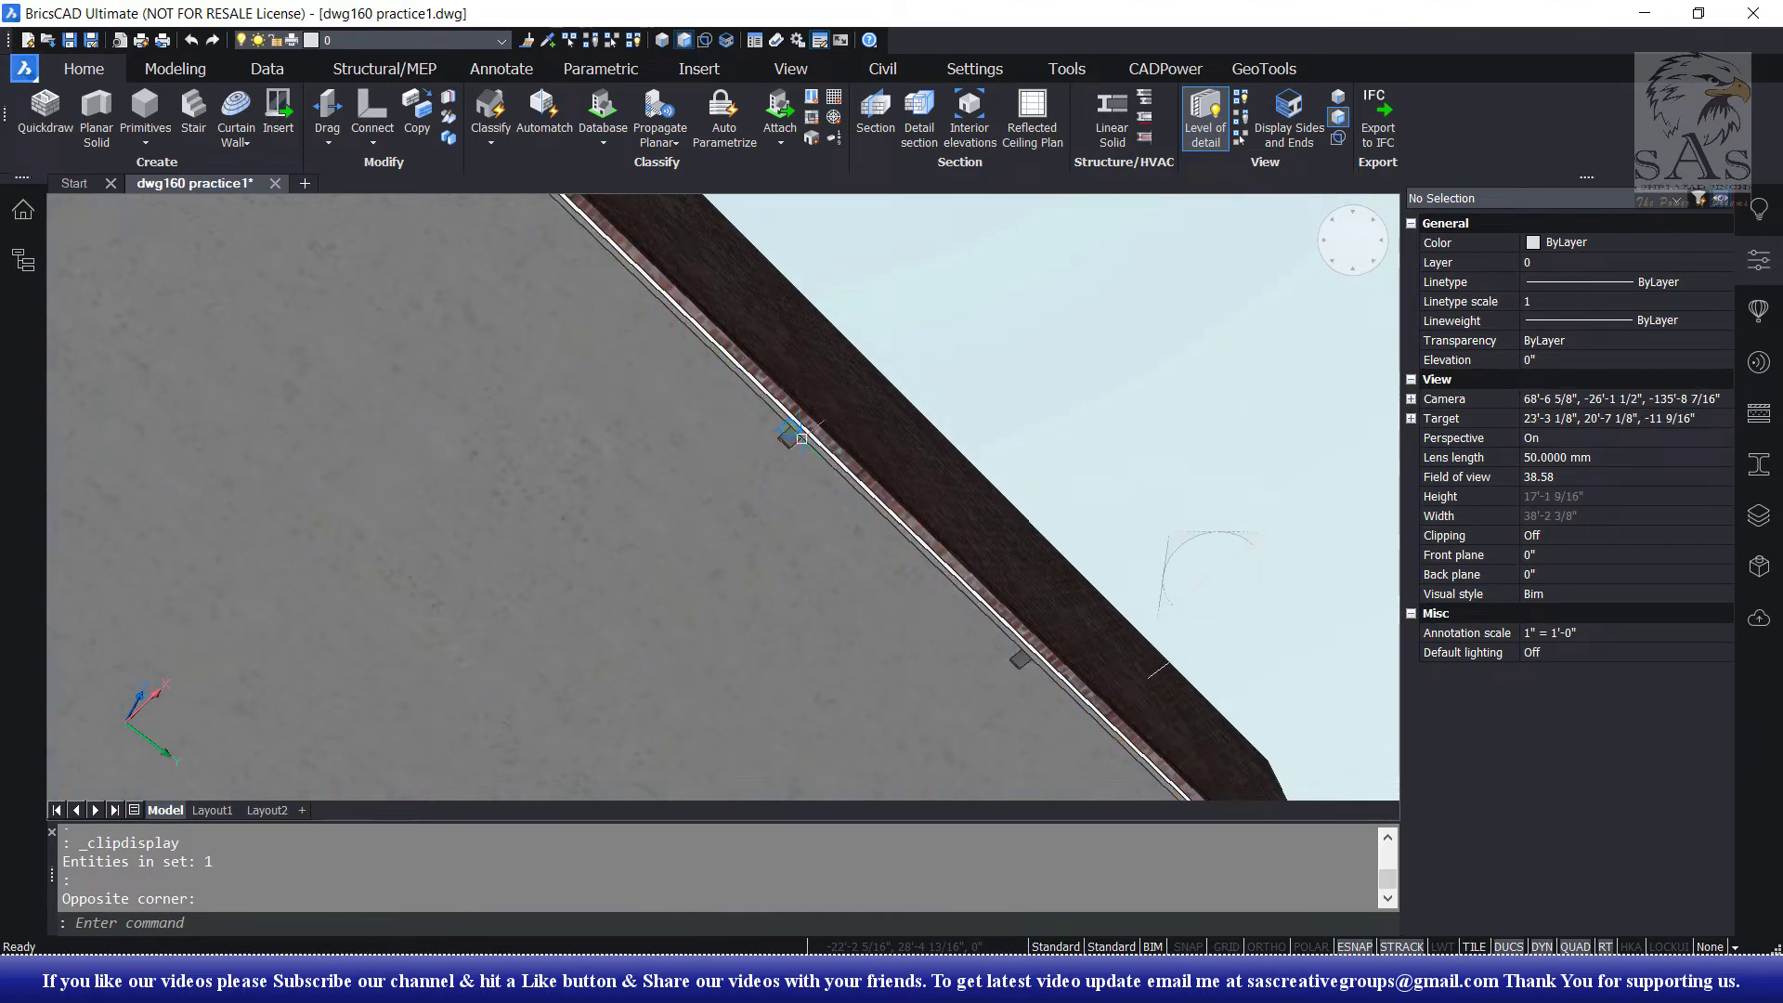
{"action": "middle_click_drag", "start_coordinate": [855, 498], "coordinate": [1294, 756], "text": "shift"}
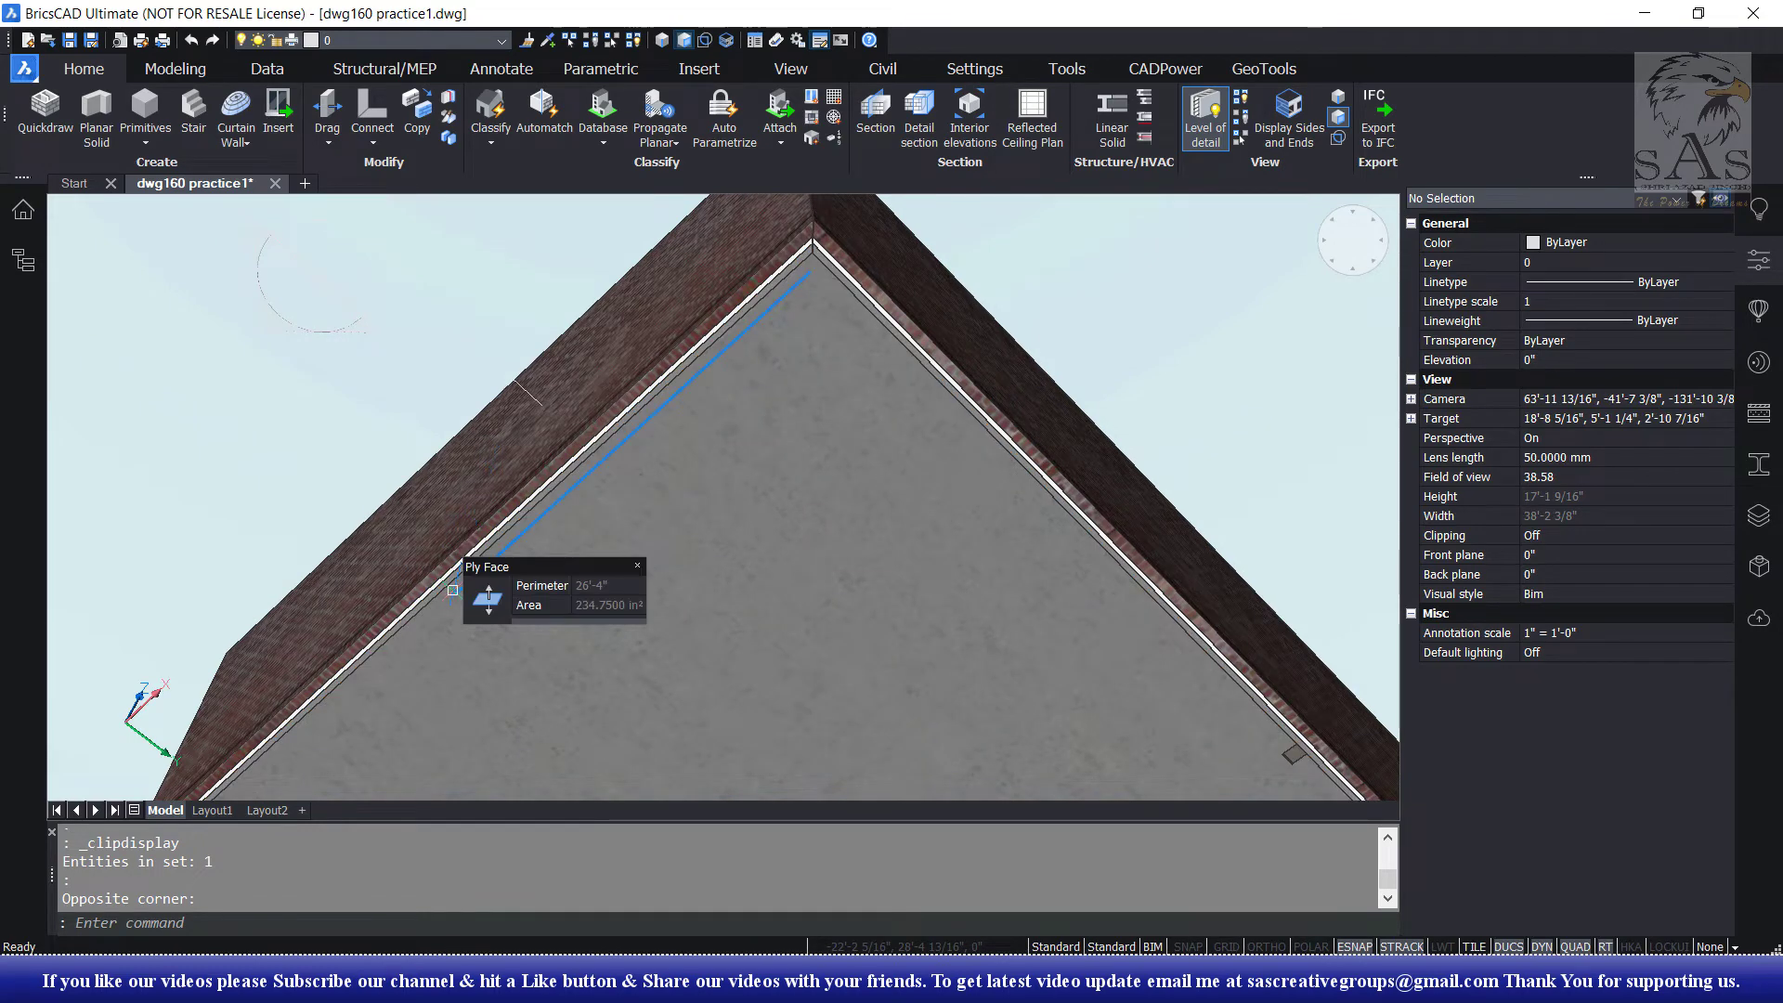
{"action": "scroll", "coordinate": [480, 692], "scroll_direction": "down", "scroll_amount": 5}
{"action": "middle_click_drag", "start_coordinate": [551, 541], "coordinate": [529, 721], "text": "shift"}
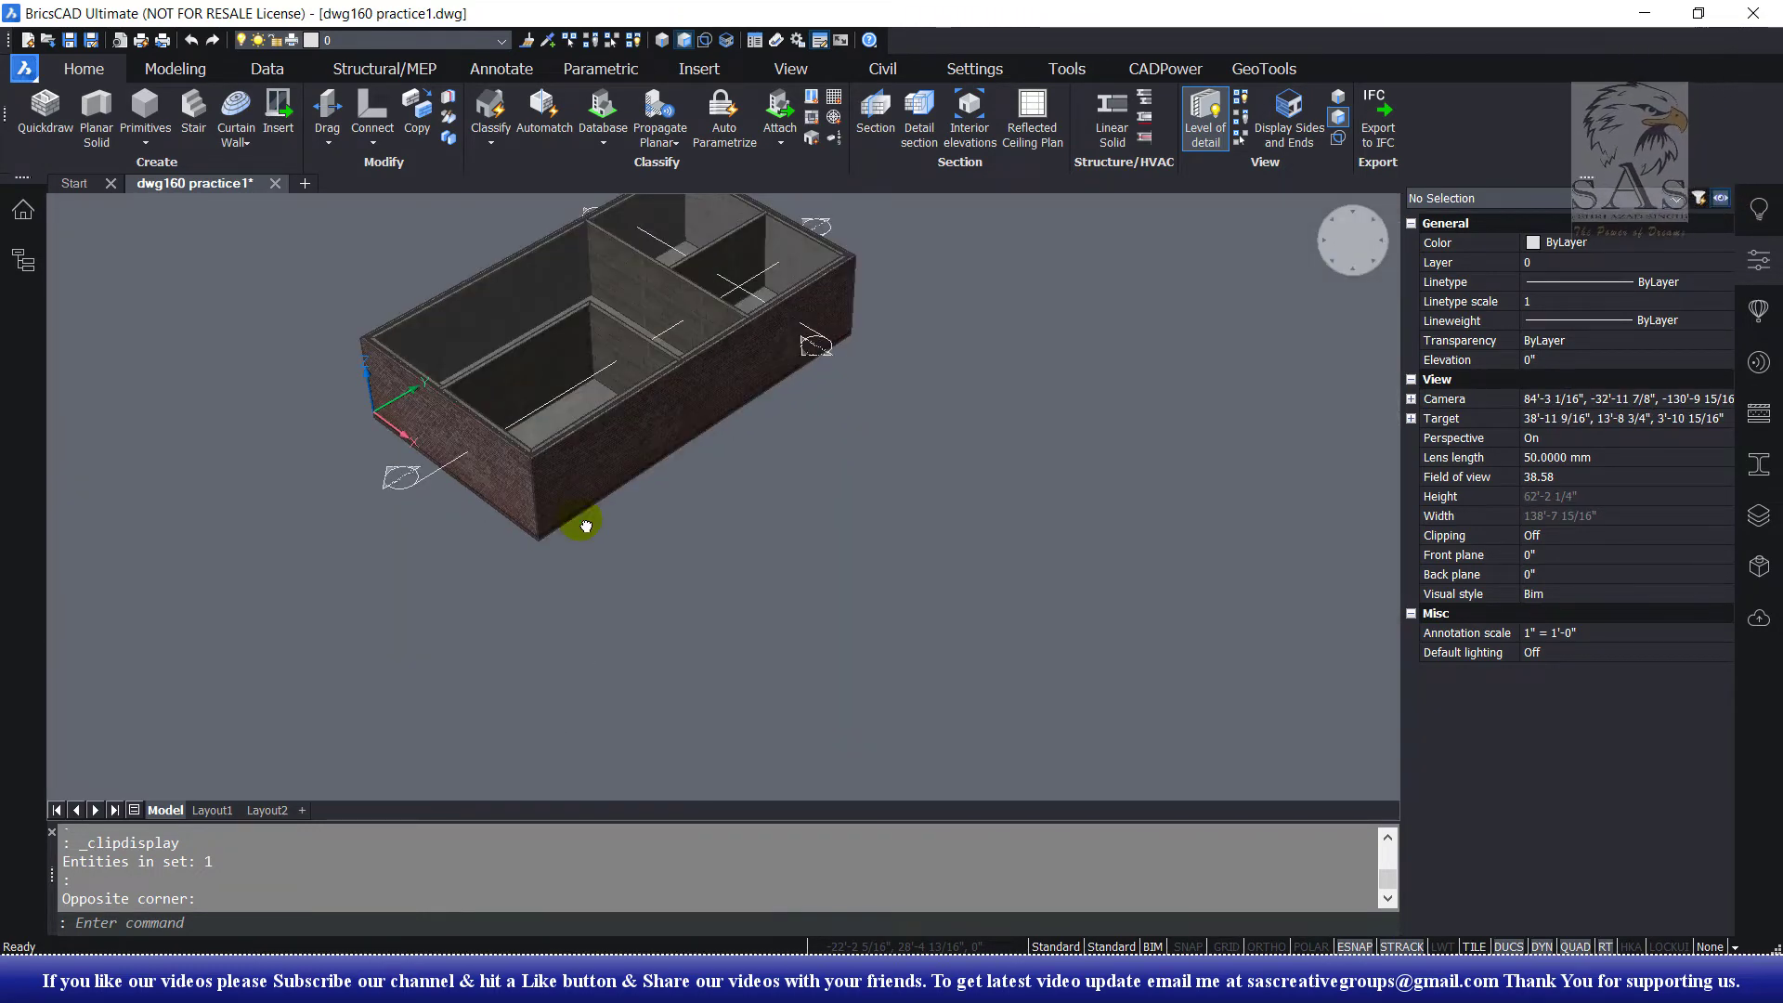
{"action": "scroll", "coordinate": [585, 521], "scroll_direction": "up", "scroll_amount": 2}
{"action": "scroll", "coordinate": [503, 534], "scroll_direction": "up", "scroll_amount": 3}
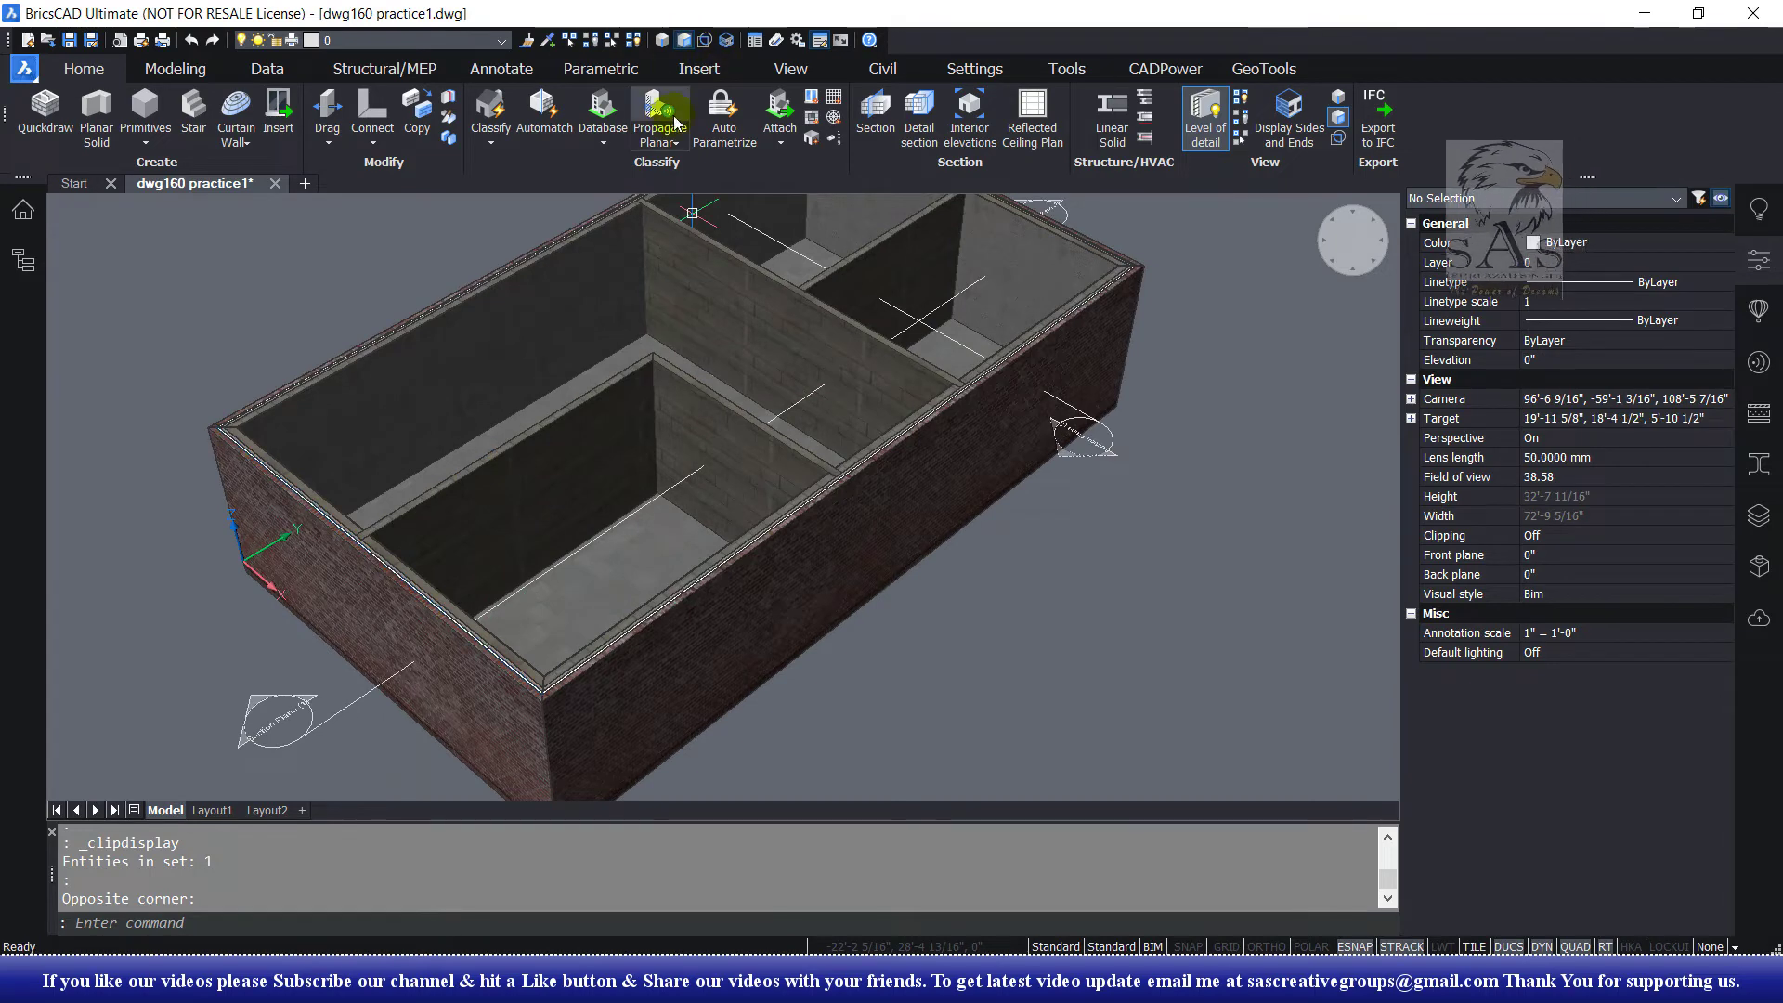
Propagate the corner detail of two walls and the floor slab to all four building corners
{"action": "left_click", "coordinate": [671, 146]}
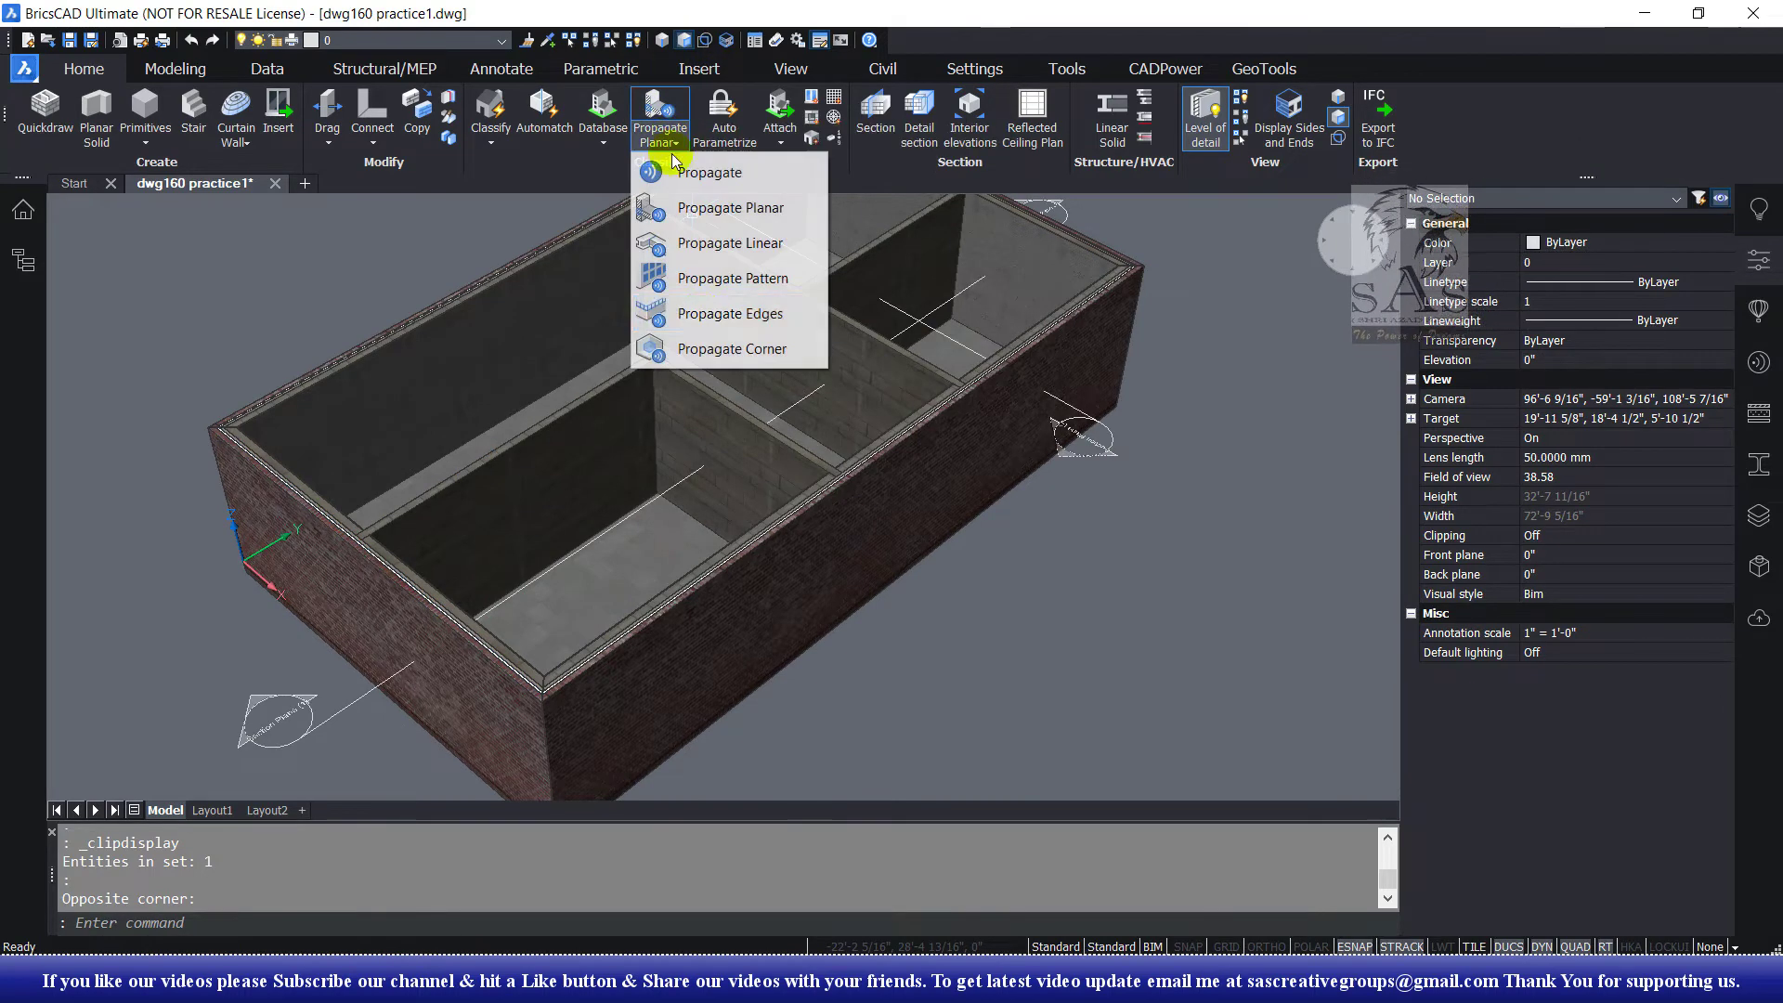
{"action": "left_click", "coordinate": [687, 346]}
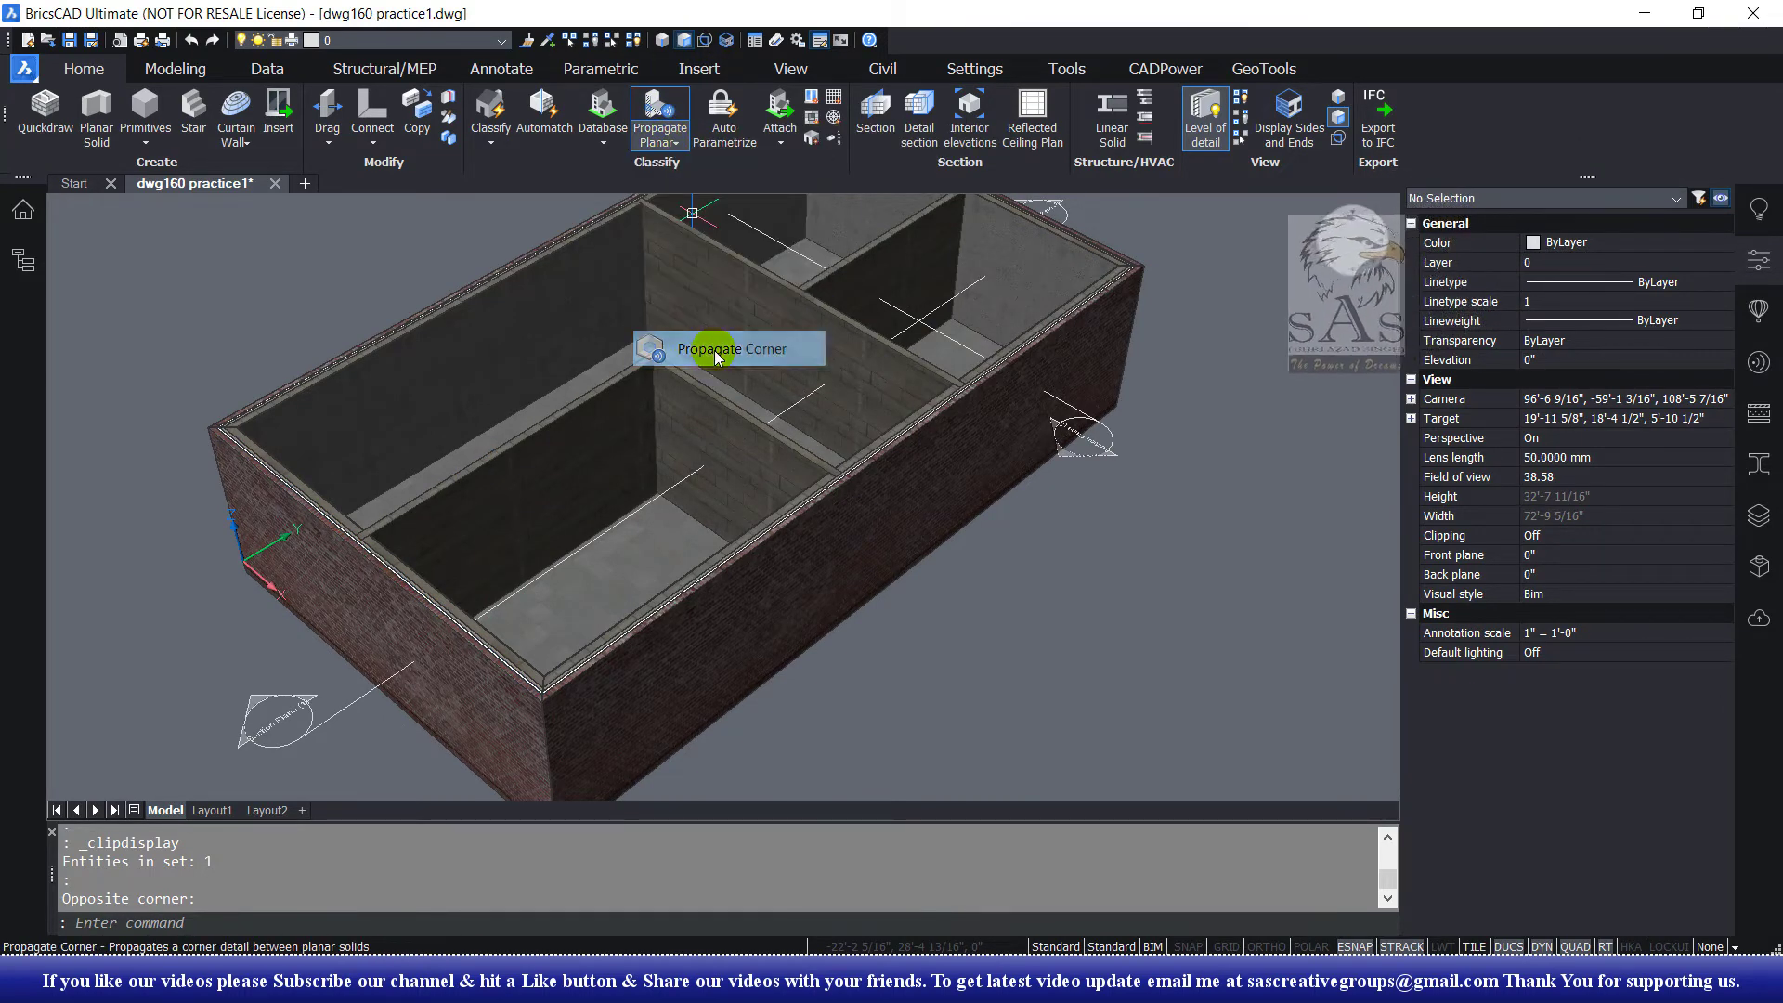
{"action": "left_click", "coordinate": [482, 506]}
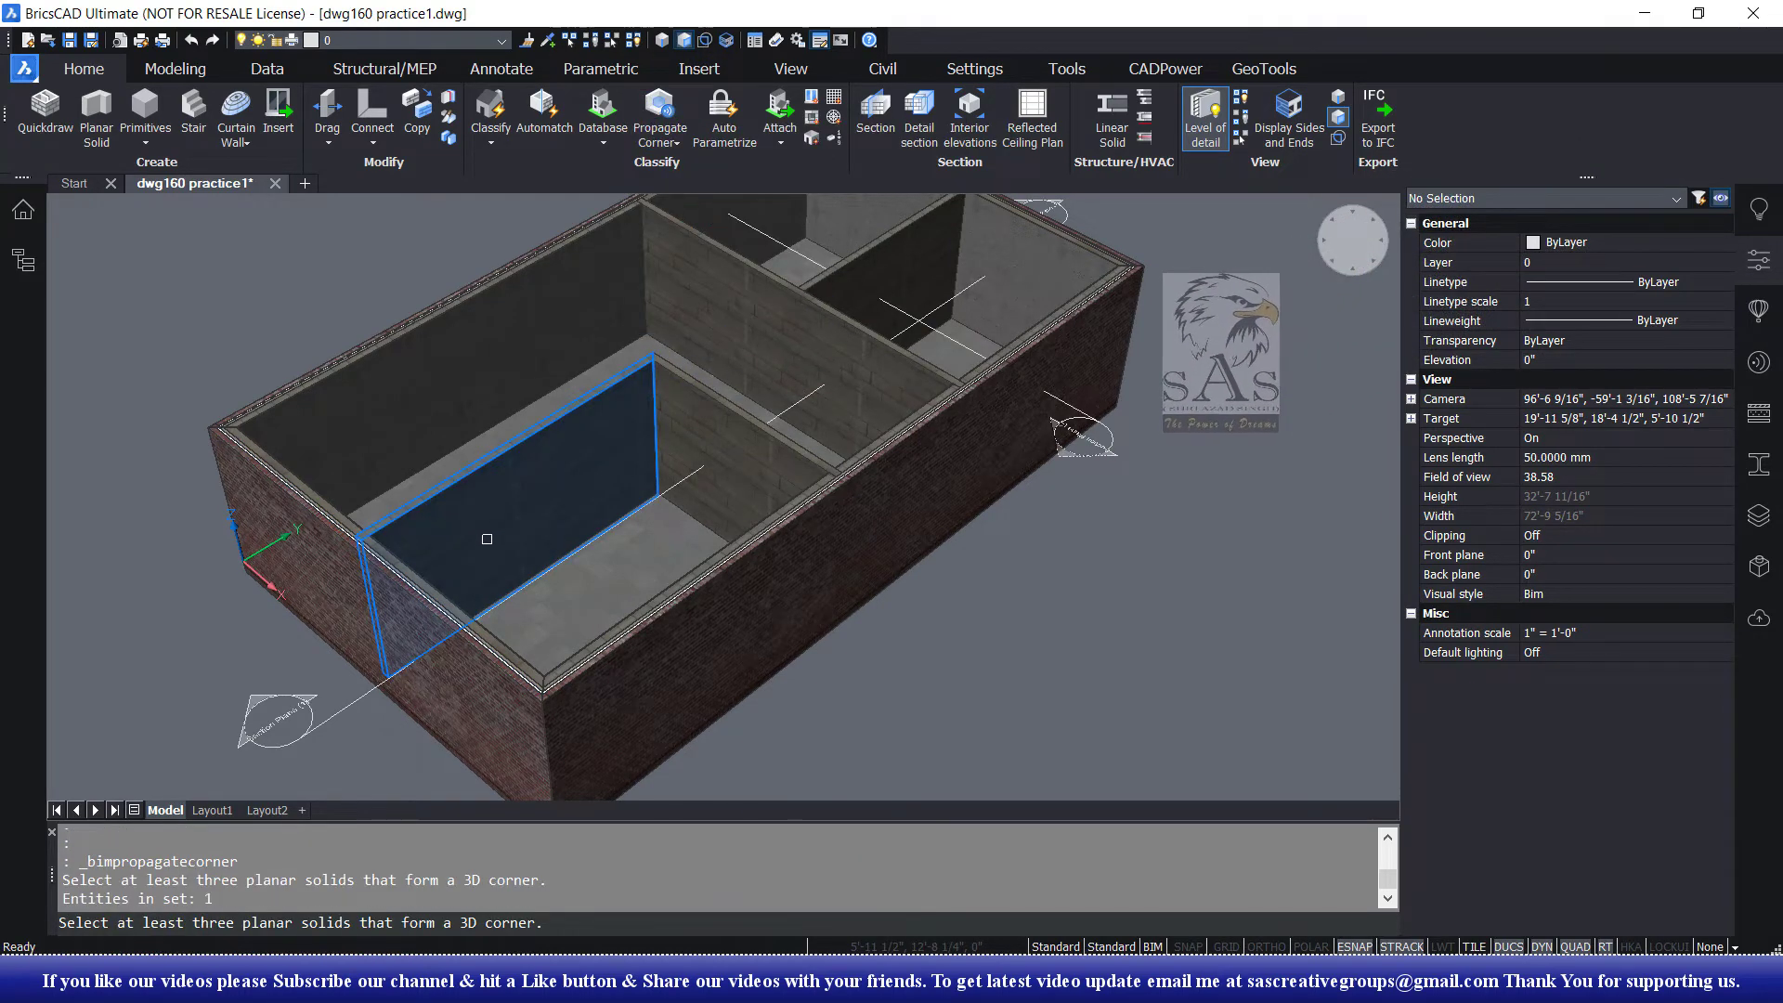
{"action": "left_click", "coordinate": [535, 615]}
{"action": "left_click", "coordinate": [465, 663]}
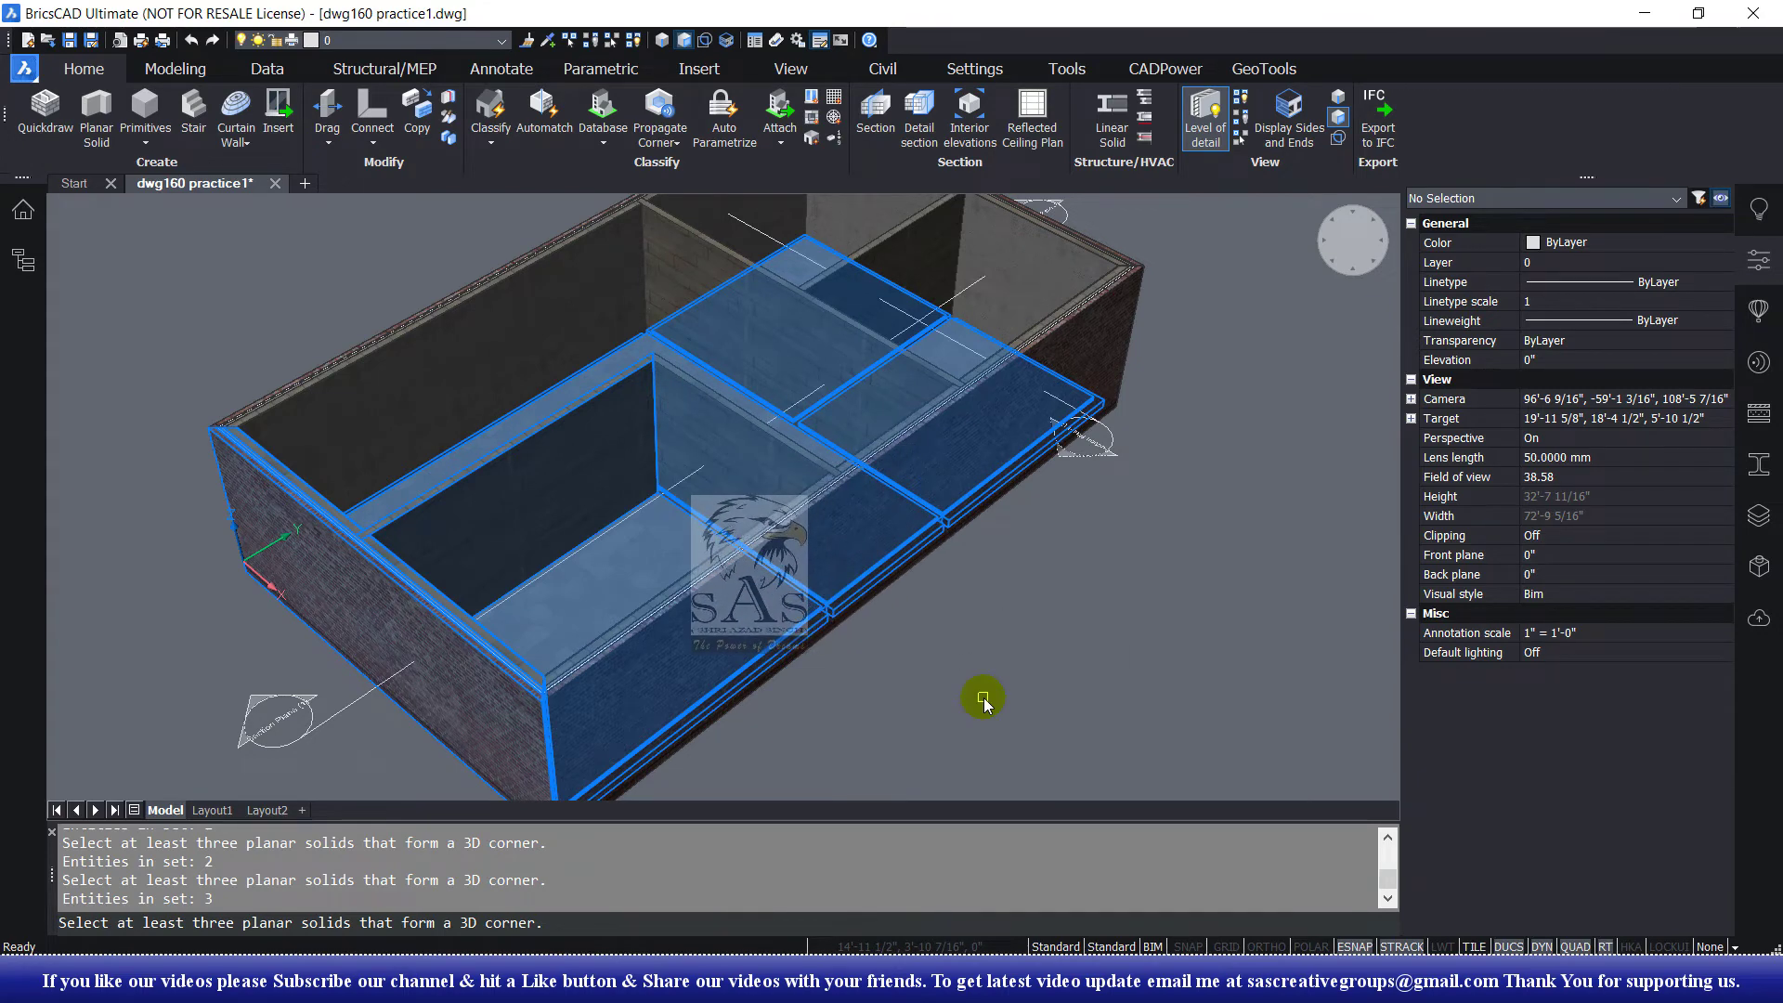
{"action": "key", "text": "Return"}
{"action": "key", "text": "Return"}
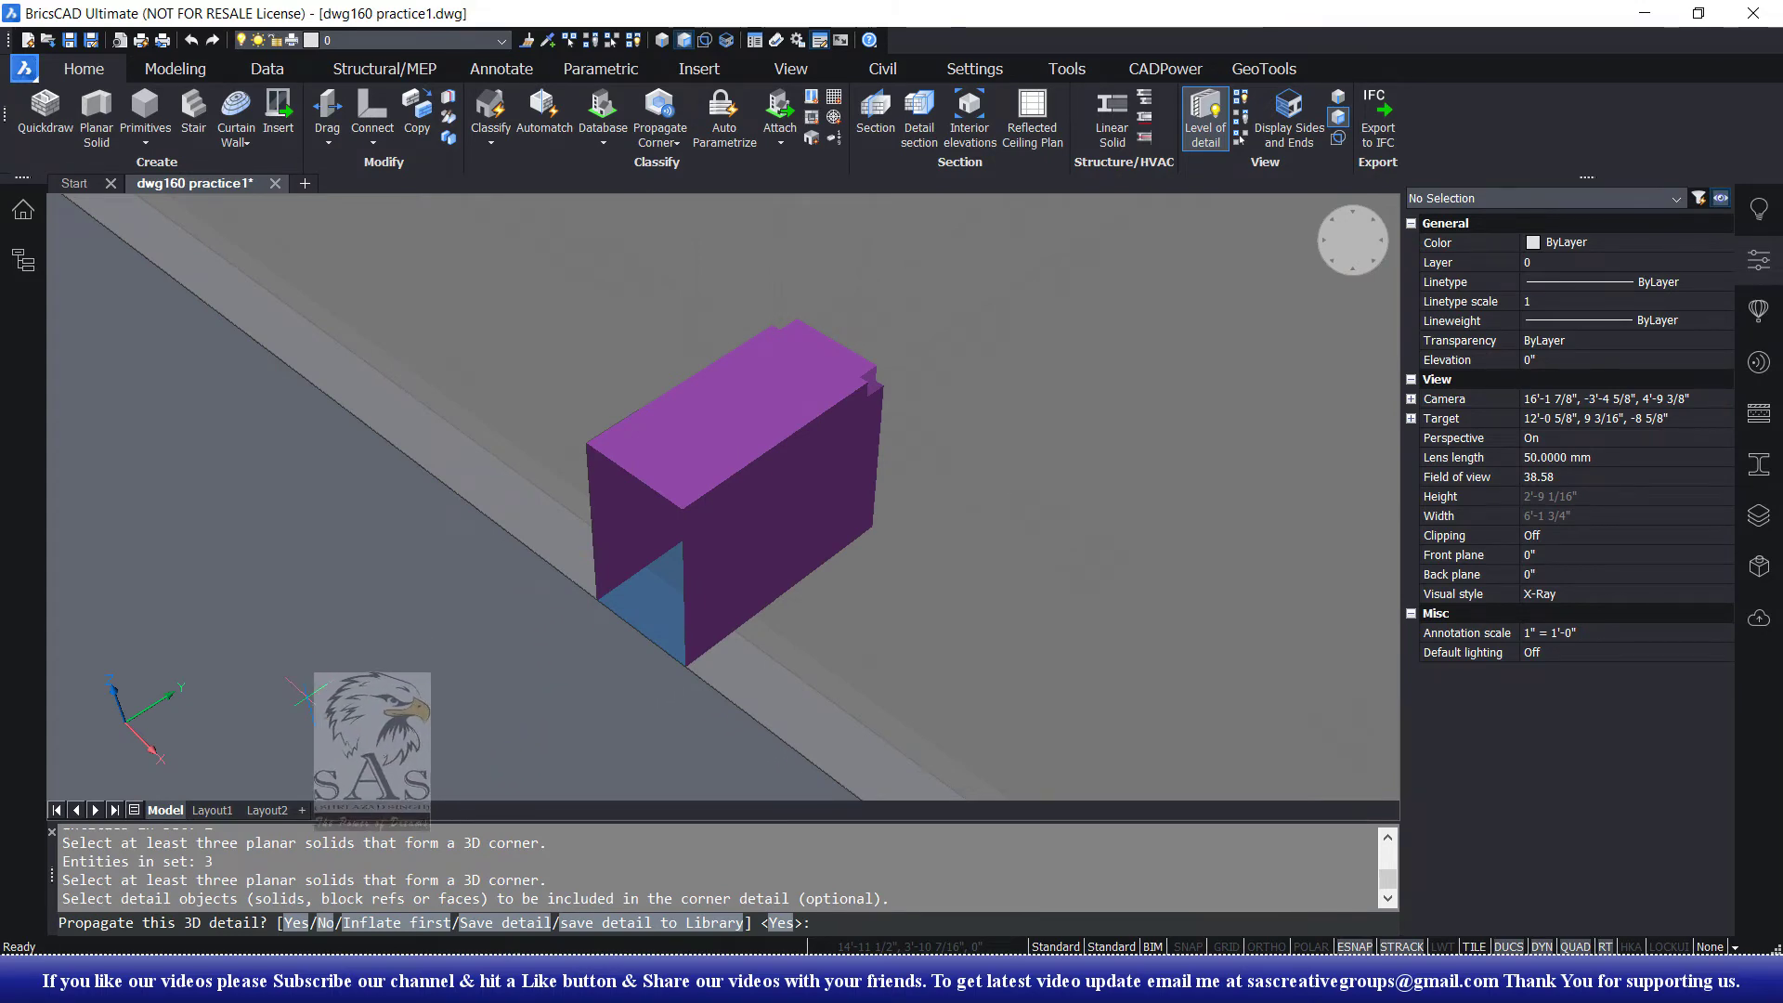
{"action": "key", "text": "Return"}
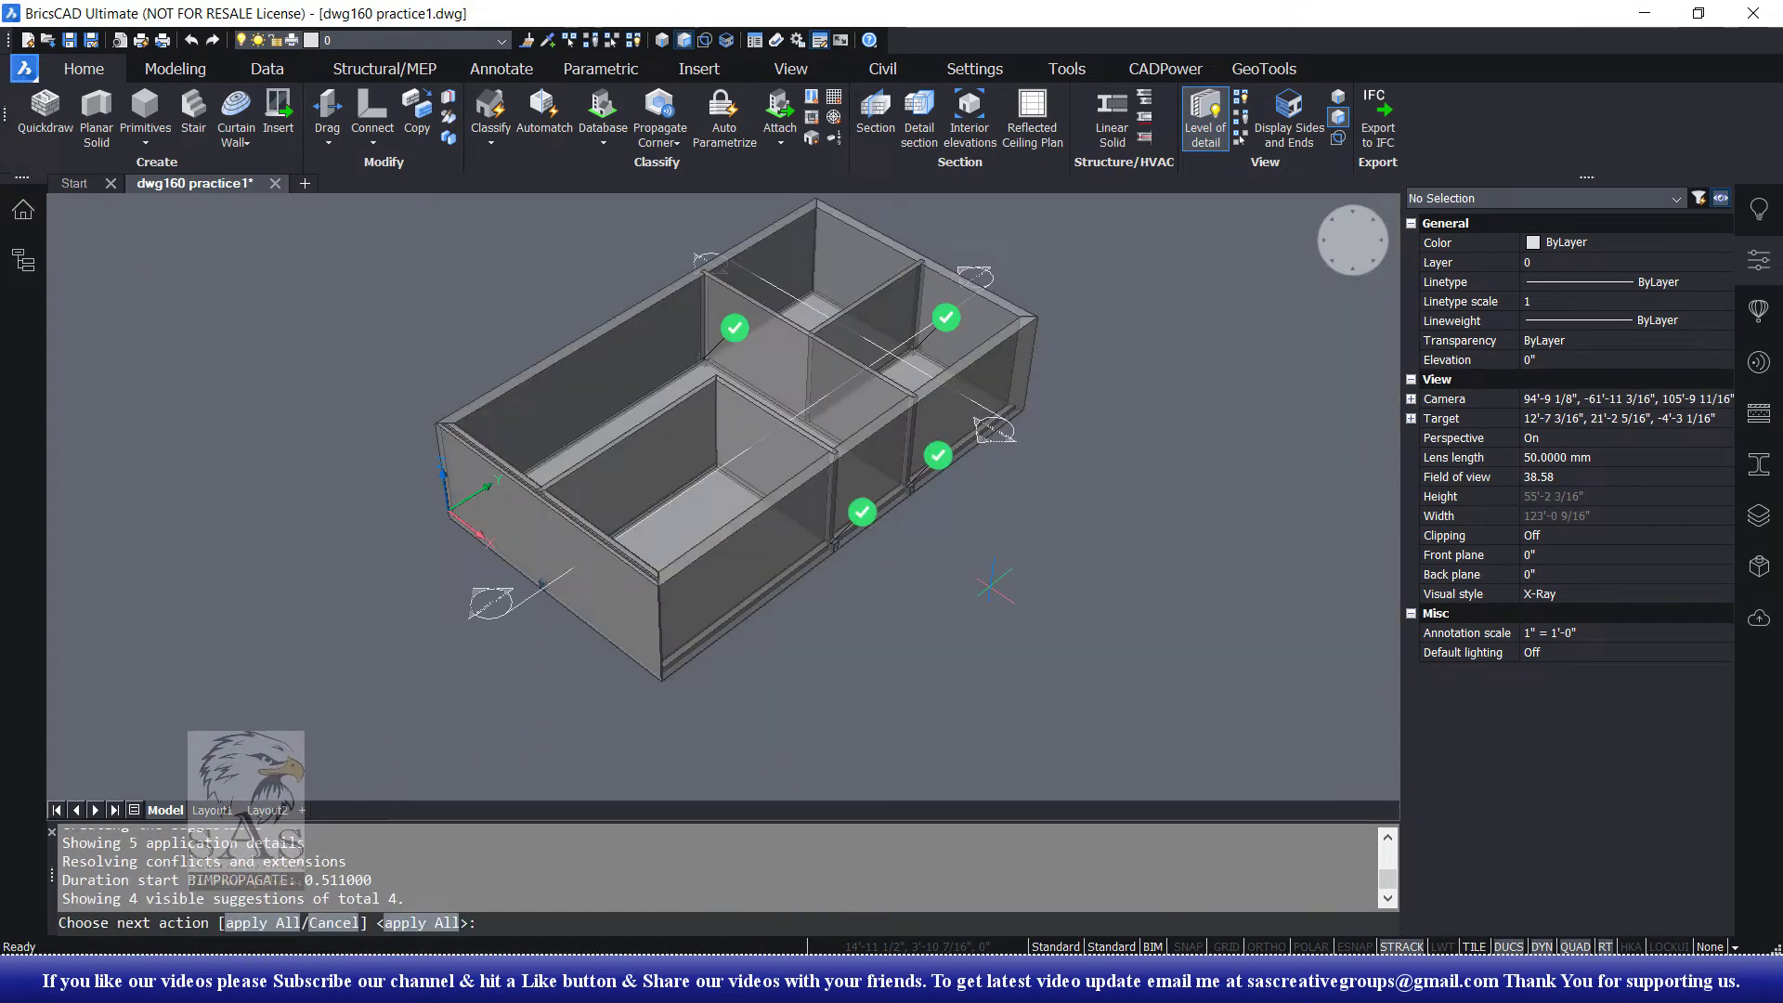
{"action": "key", "text": "Return"}
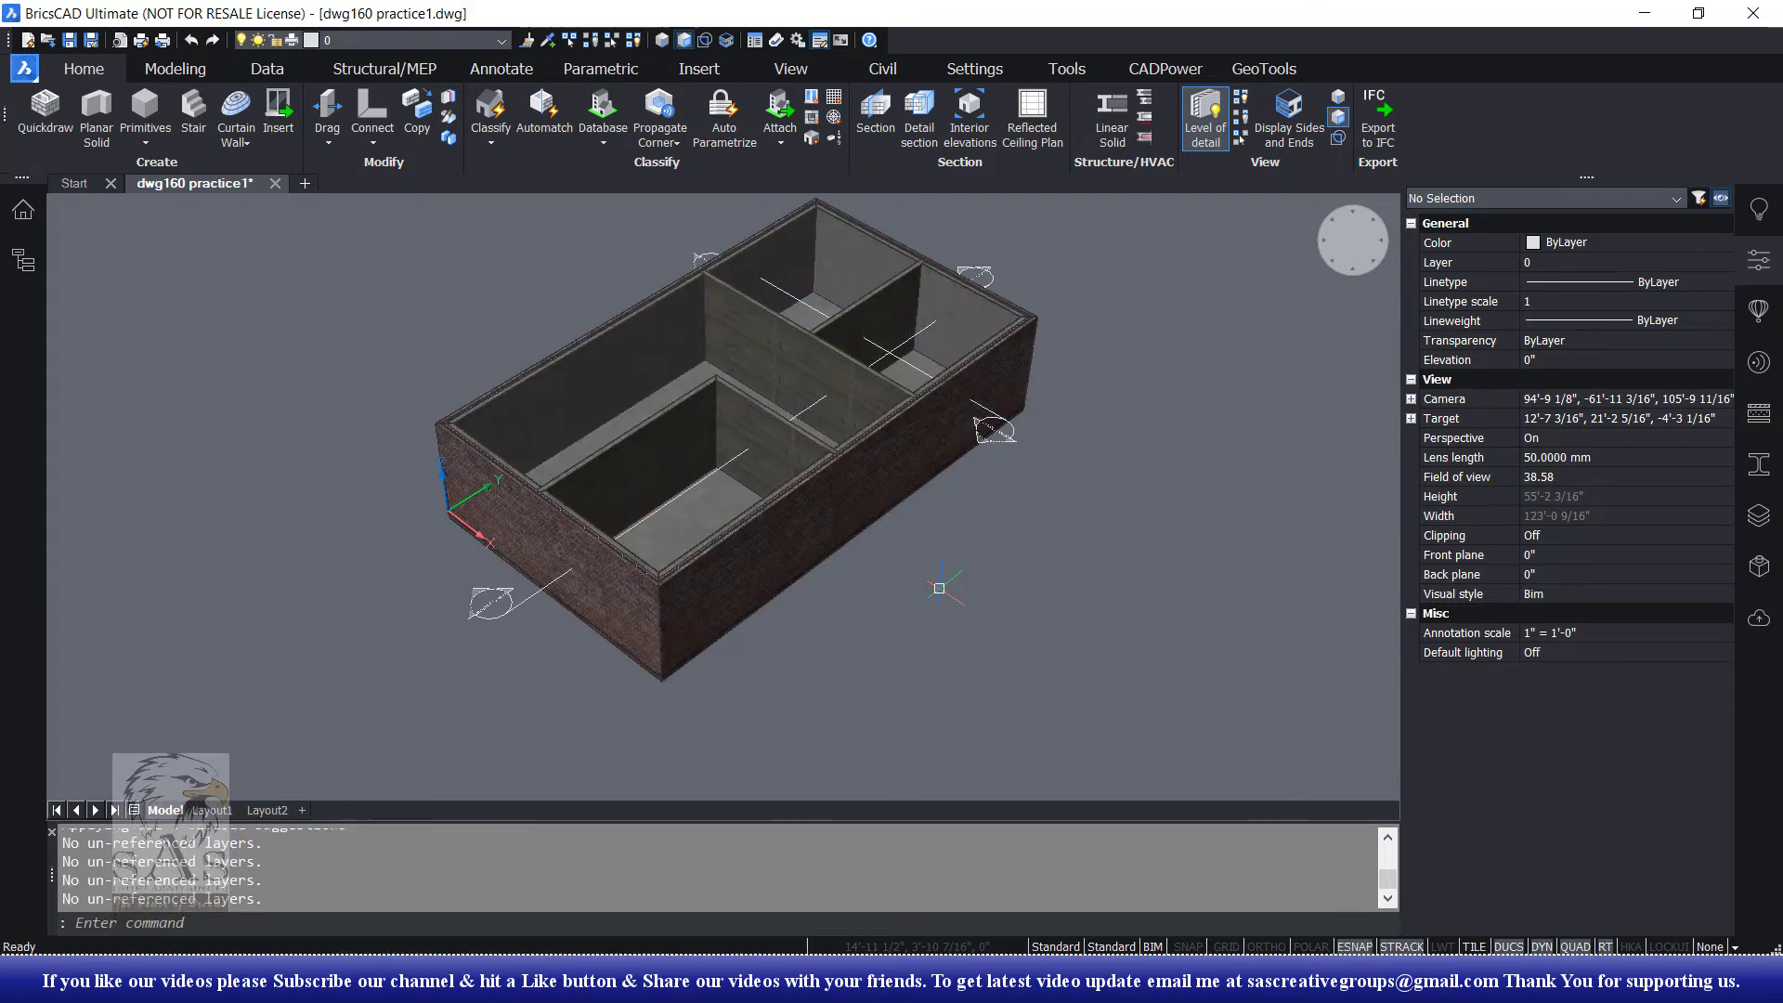
{"action": "middle_click_drag", "start_coordinate": [717, 711], "coordinate": [723, 402], "text": "shift"}
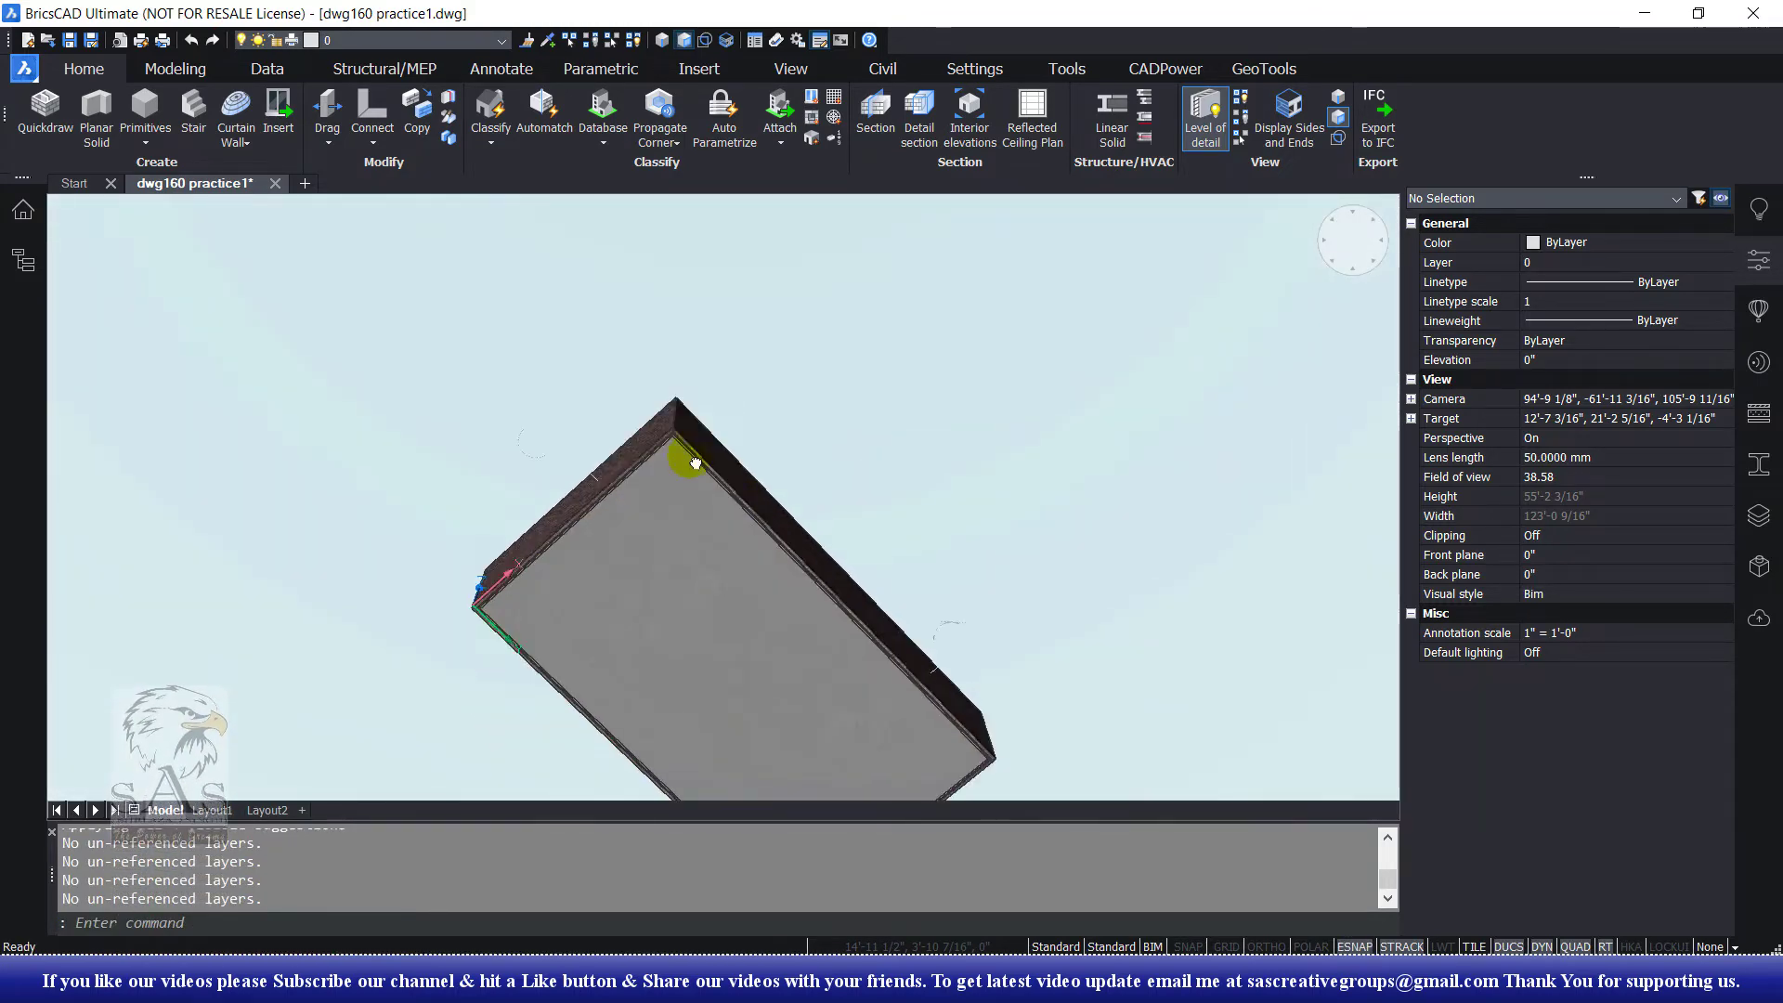
{"action": "middle_click_drag", "start_coordinate": [722, 401], "coordinate": [810, 498], "text": "shift"}
{"action": "scroll", "coordinate": [810, 499], "scroll_direction": "up", "scroll_amount": 3}
{"action": "scroll", "coordinate": [771, 400], "scroll_direction": "down", "scroll_amount": 1}
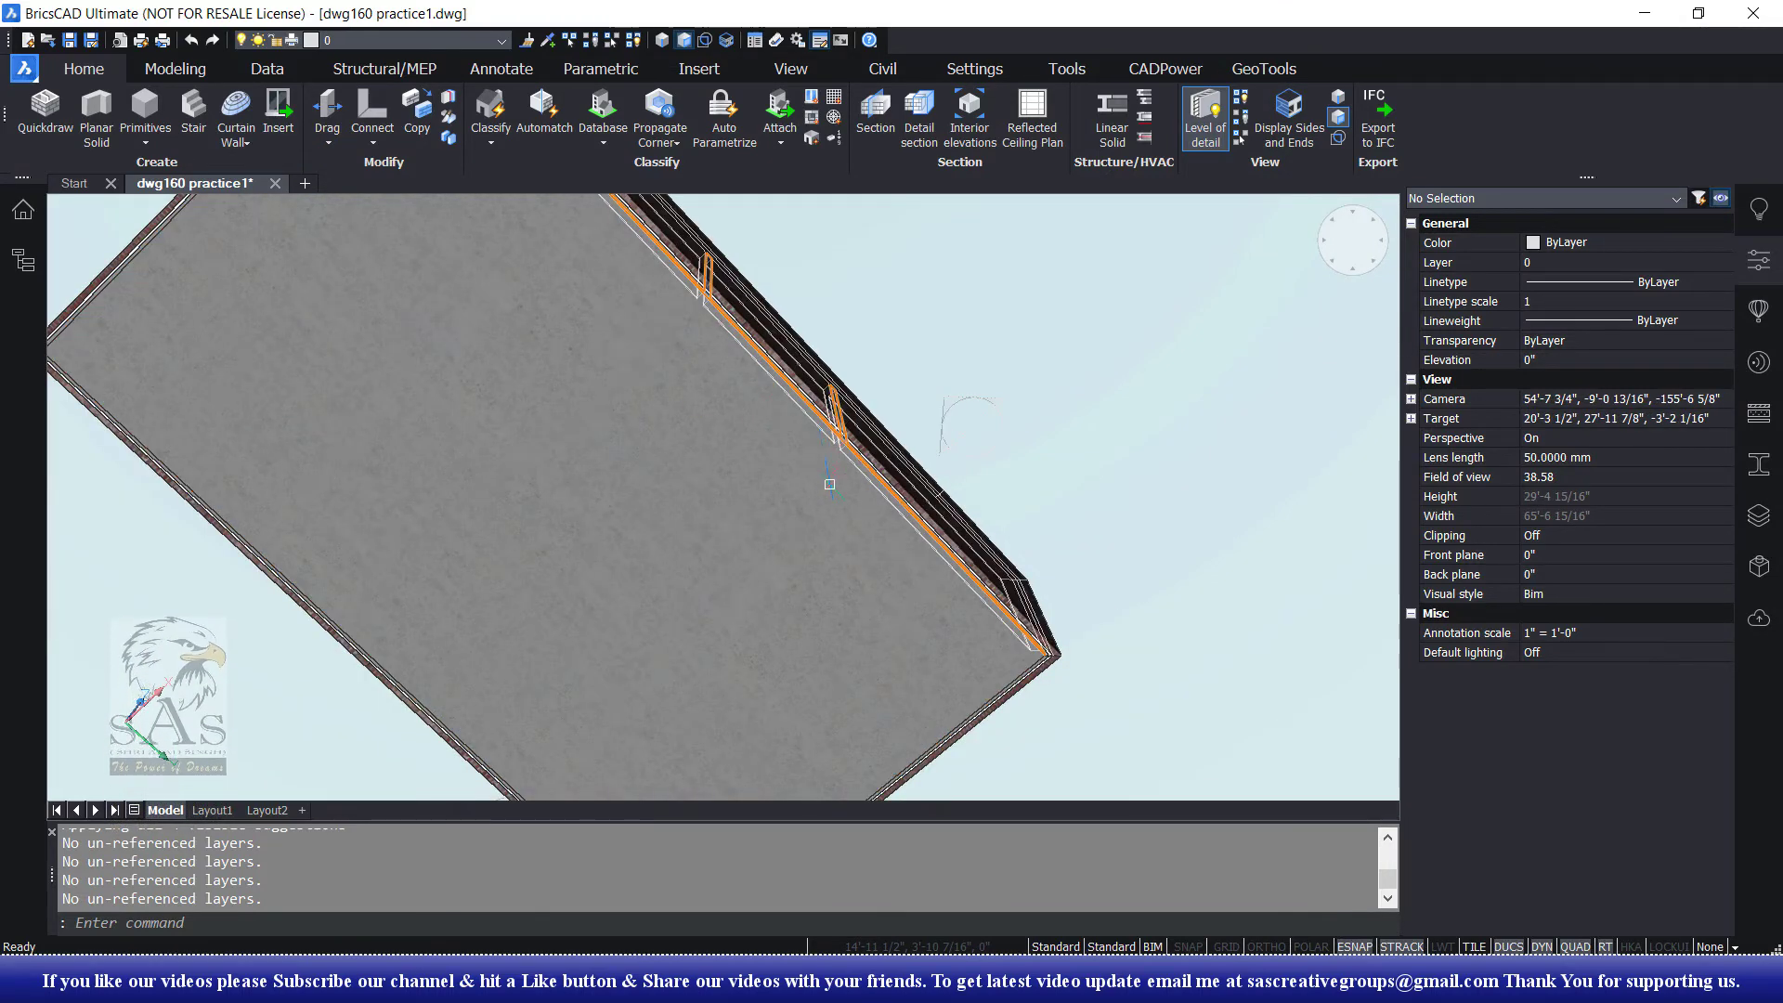
{"action": "mouse_move", "coordinate": [829, 484]}
{"action": "middle_mouse_down"}
{"action": "mouse_move", "coordinate": [786, 546]}
{"action": "mouse_move", "coordinate": [783, 712]}
{"action": "mouse_move", "coordinate": [825, 522]}
{"action": "mouse_move", "coordinate": [1022, 628]}
{"action": "middle_mouse_up"}
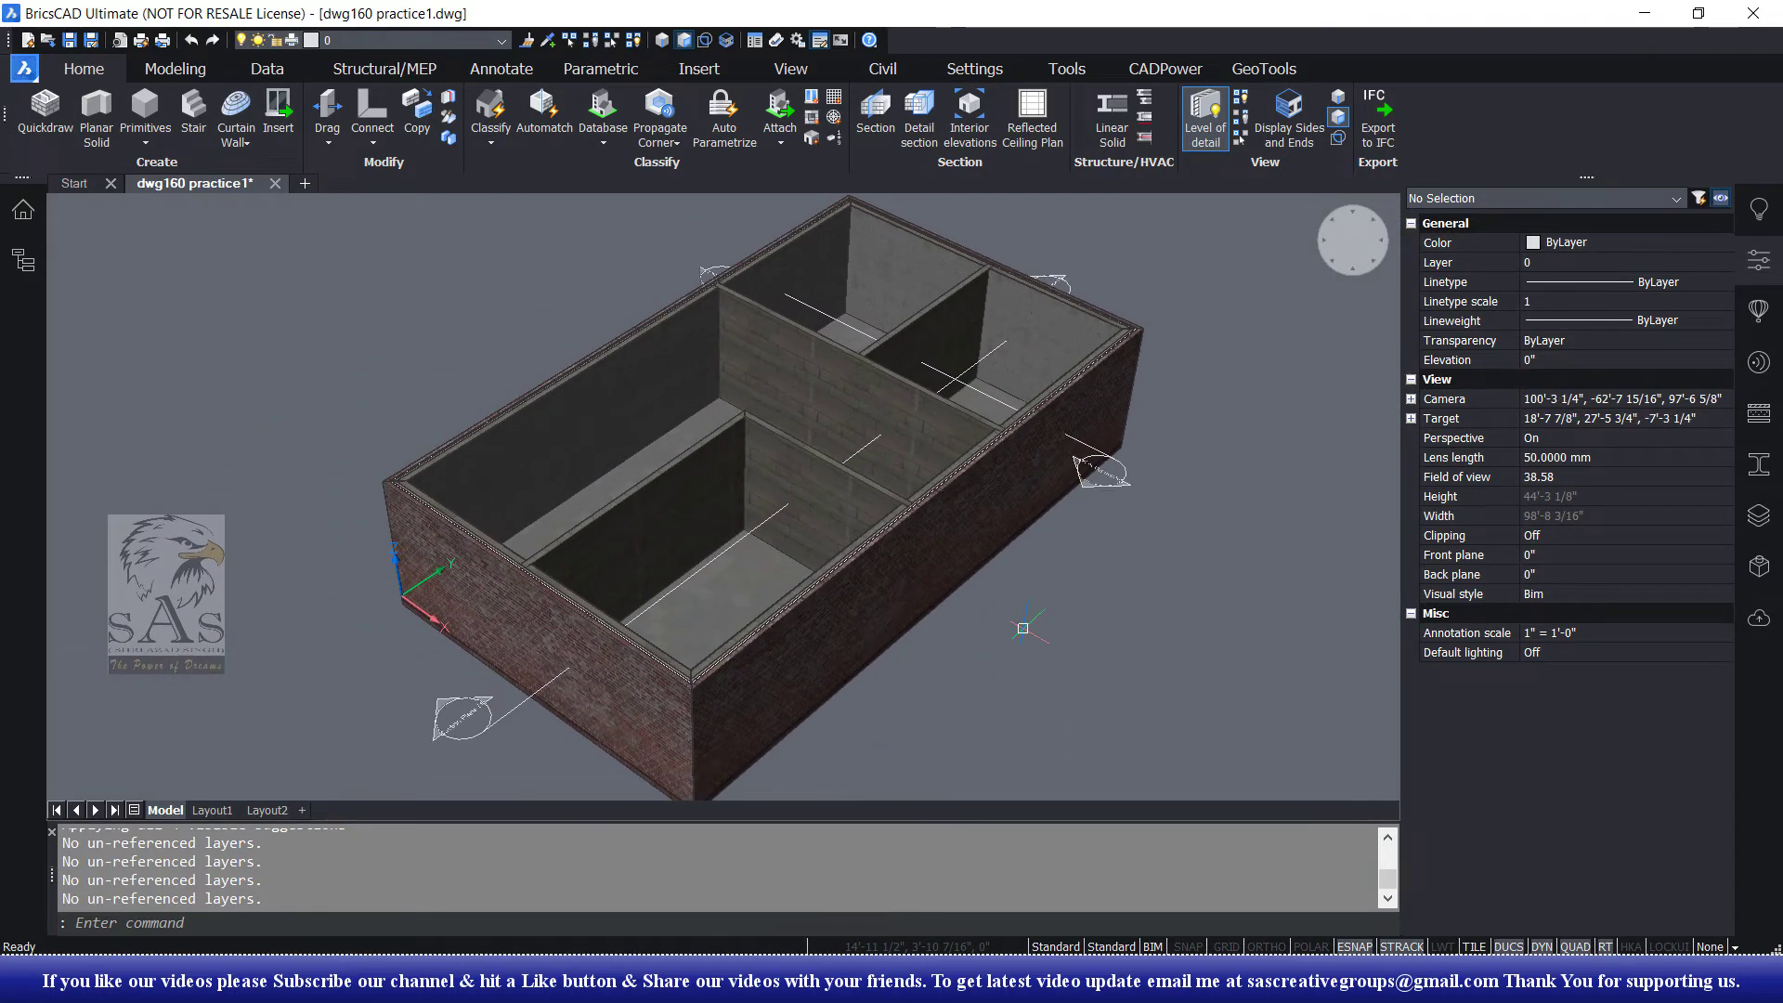
{"action": "scroll", "coordinate": [1023, 628], "scroll_direction": "down", "scroll_amount": 2}
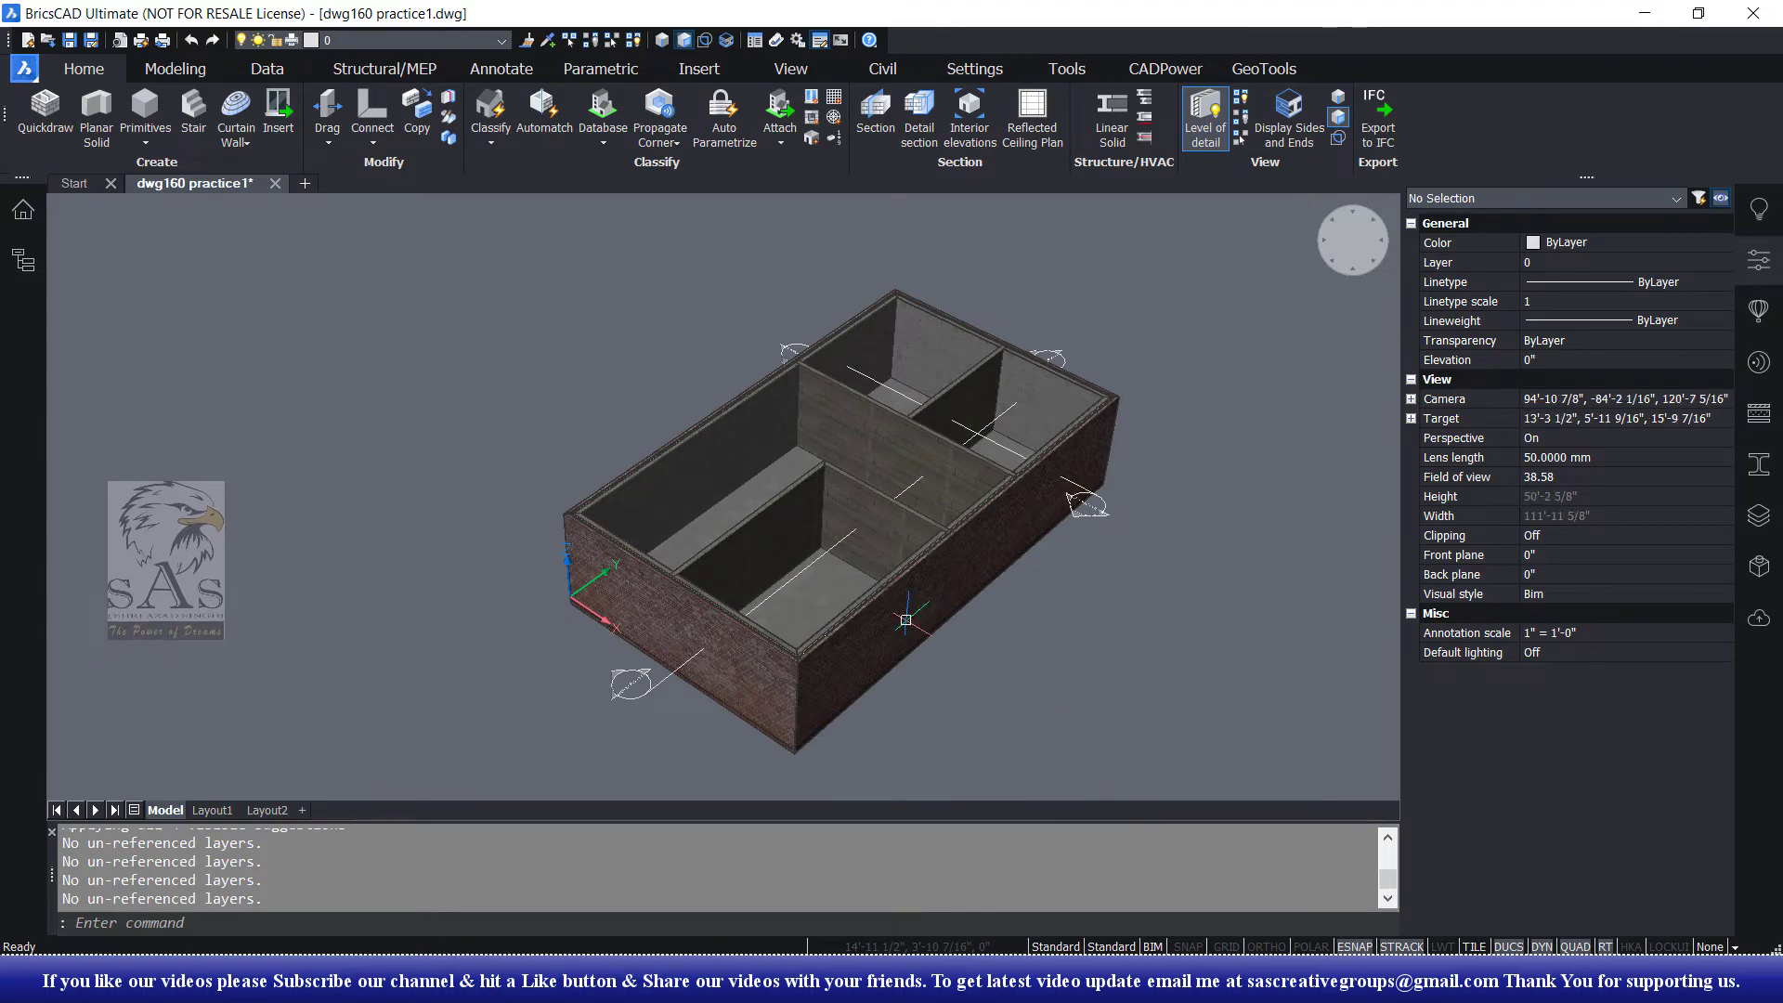
{"action": "key", "text": "Escape"}
{"action": "key", "text": "Escape"}
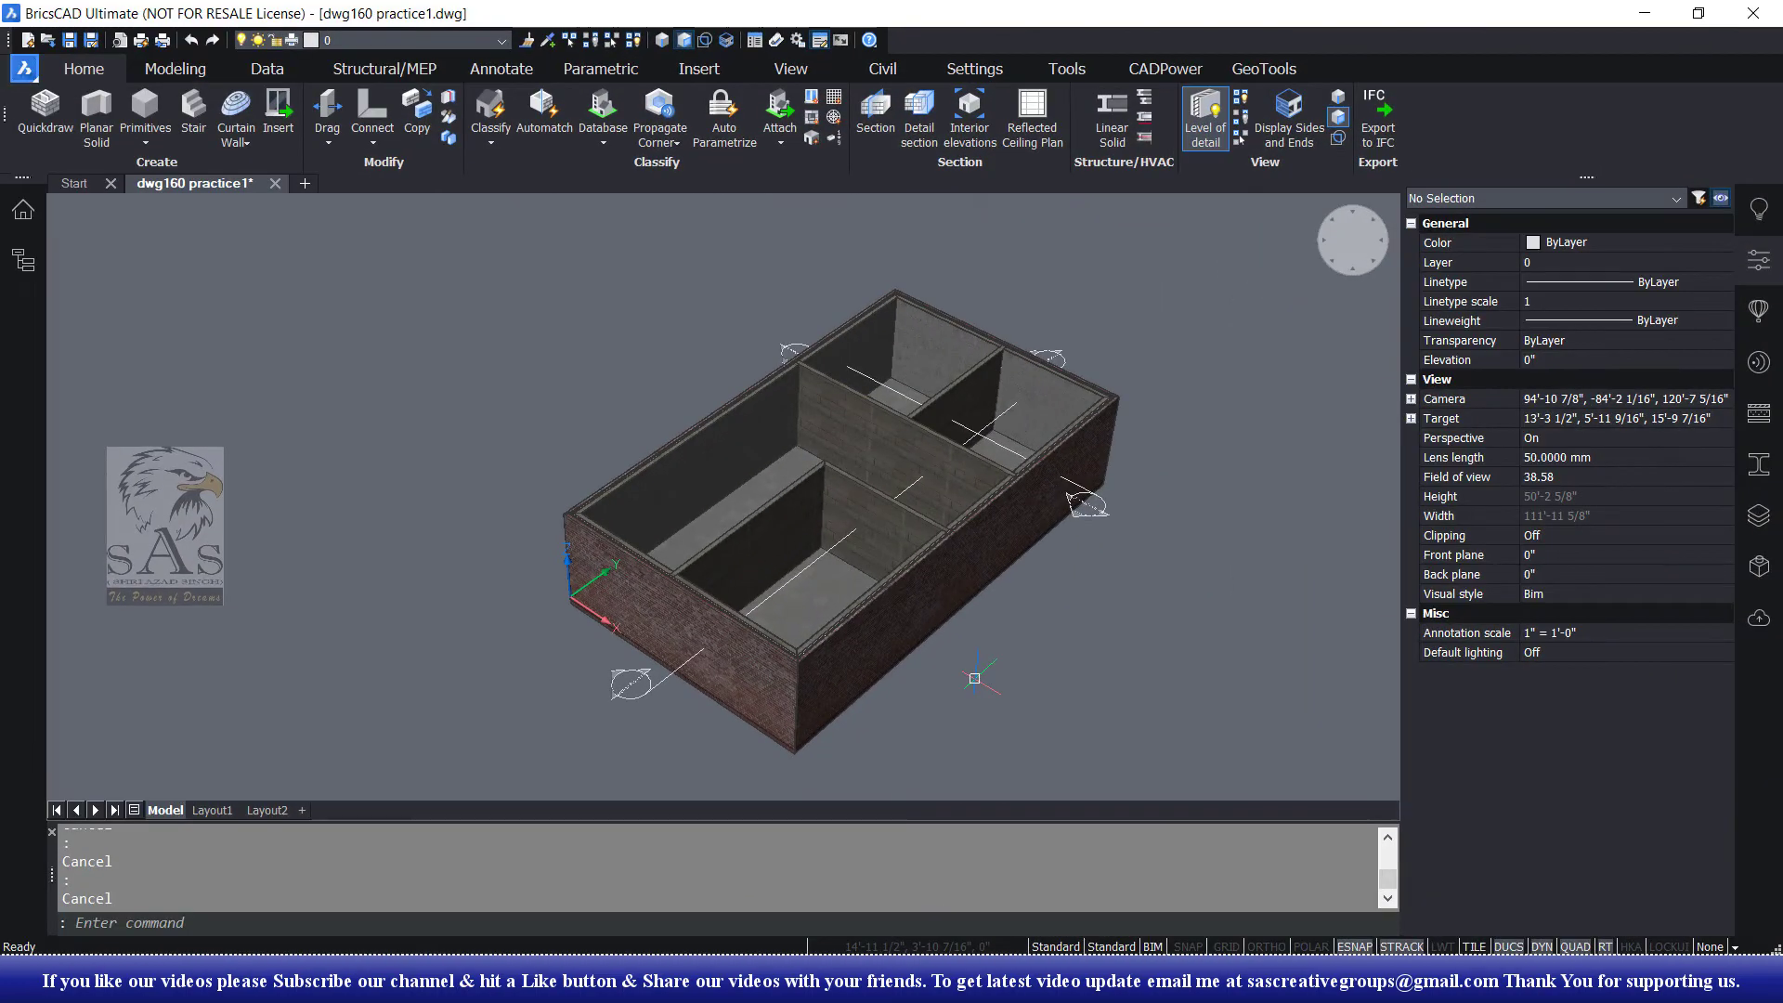